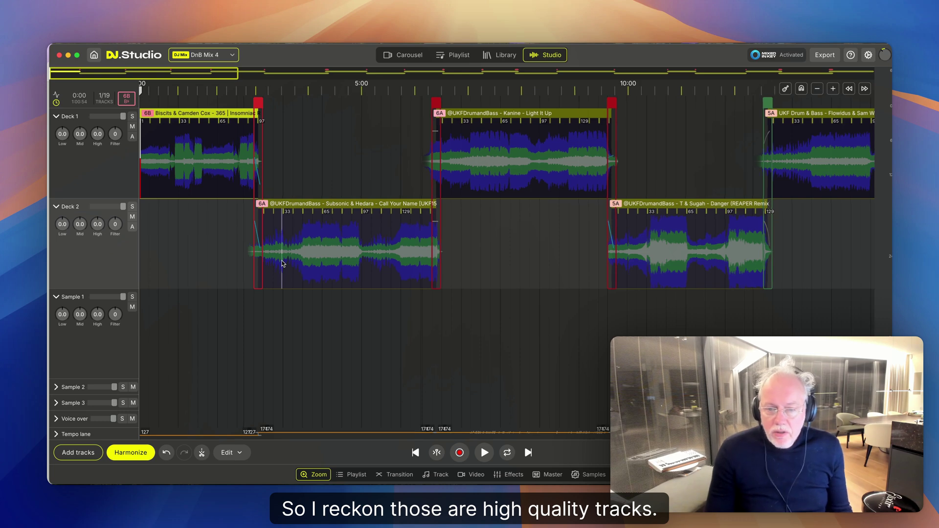
Expand the tempo lane and examine the track tempos and transitions across the whole mix timeline
scroll(457, 333, right, 20)
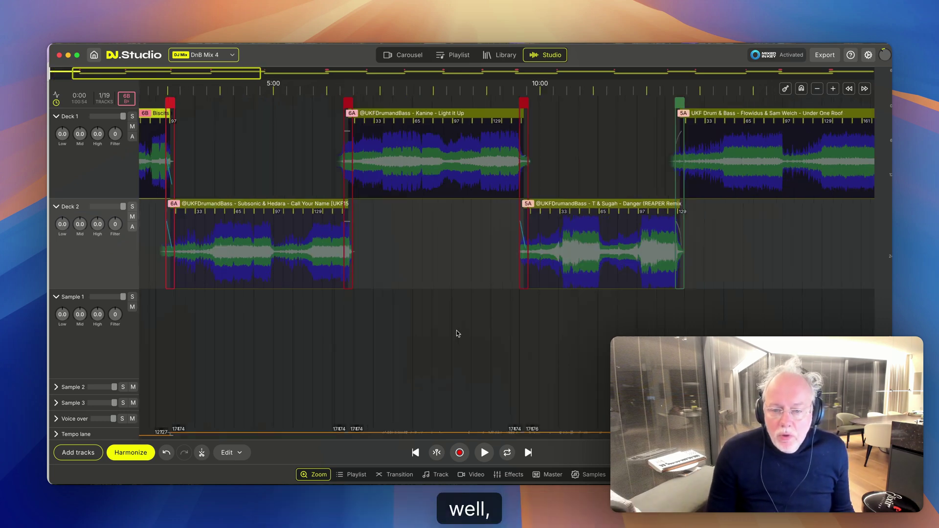
scroll(446, 335, right, 10)
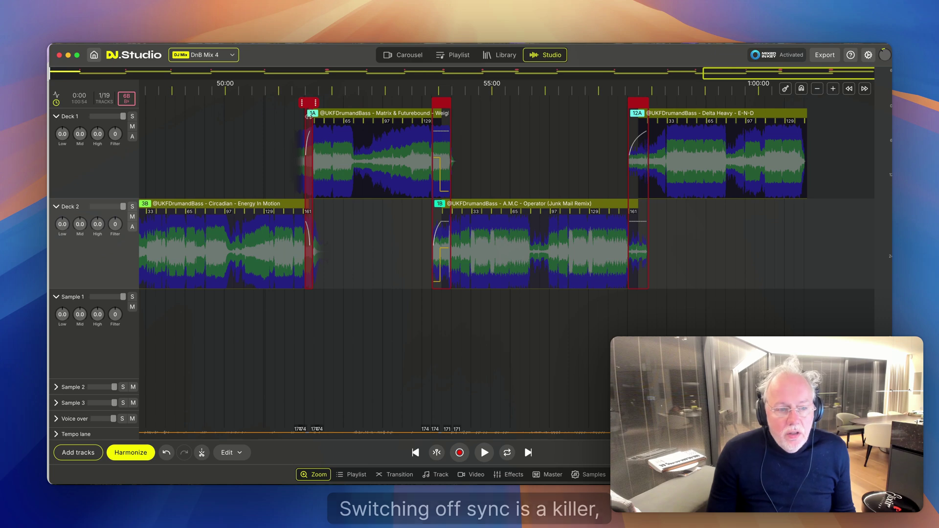
click(133, 435)
scroll(316, 402, left, 5)
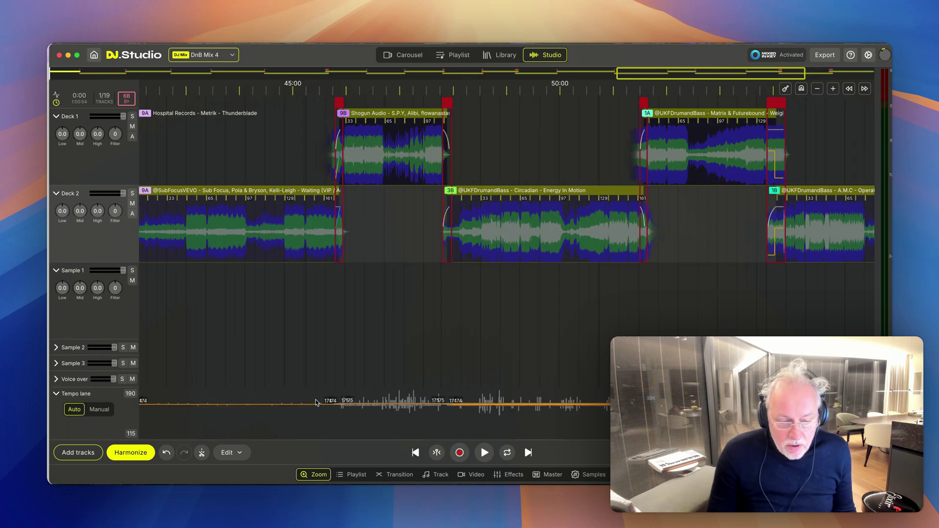
mouse_move(344, 99)
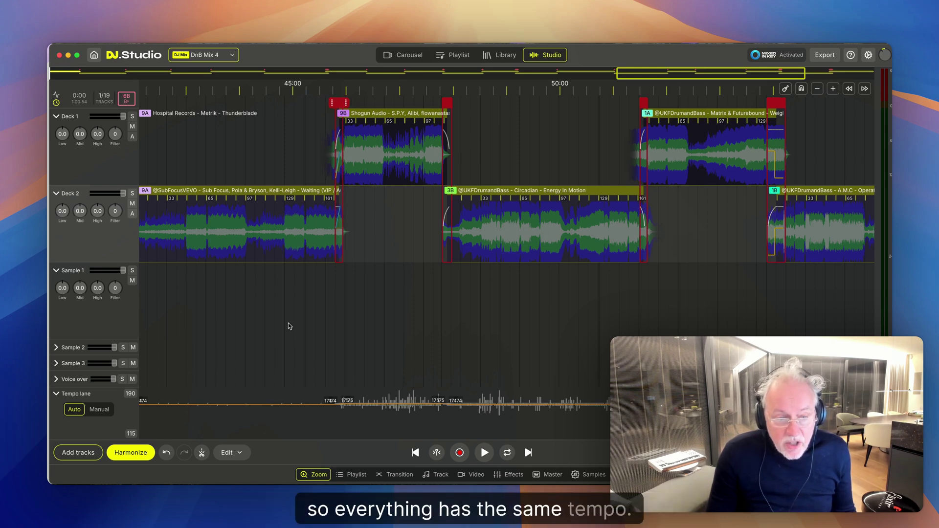
scroll(288, 325, left, 15)
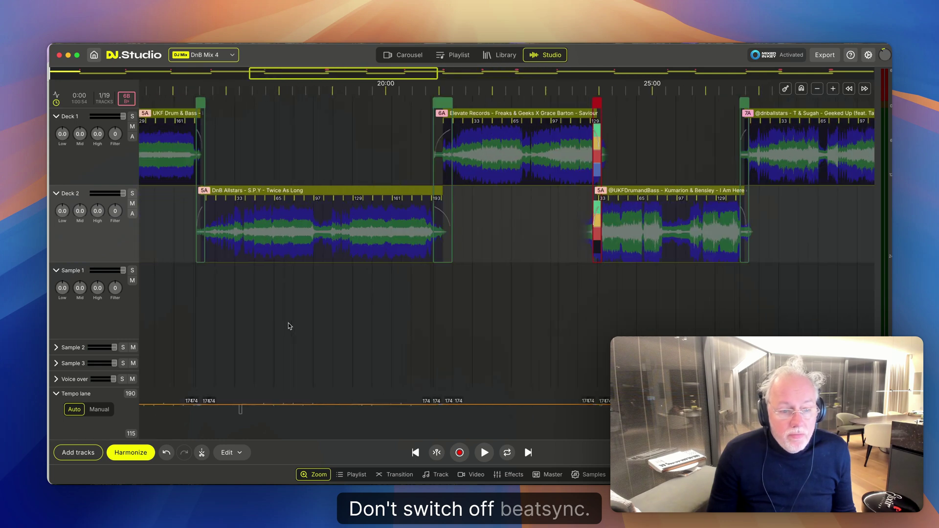
scroll(289, 324, left, 20)
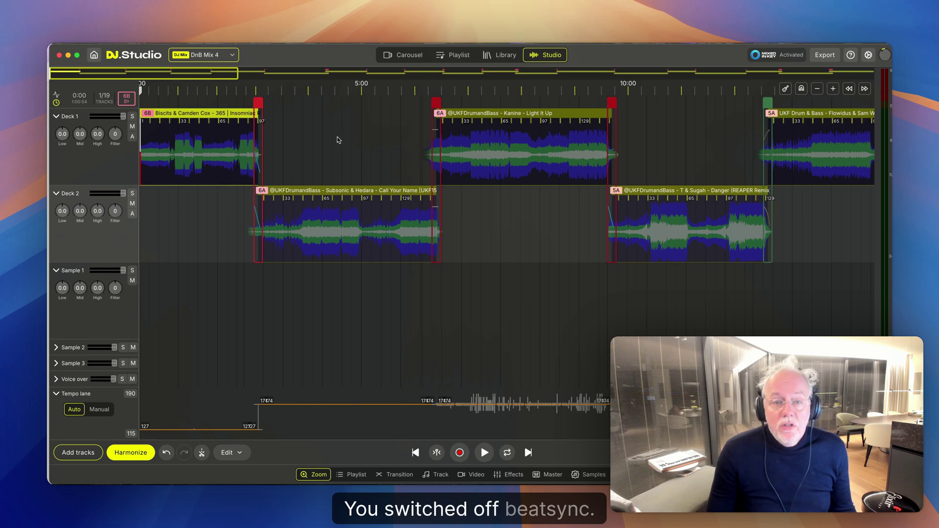
Listen to the transition from "Call Your Name" to "Light It Up" and stop playback at its end
click(258, 104)
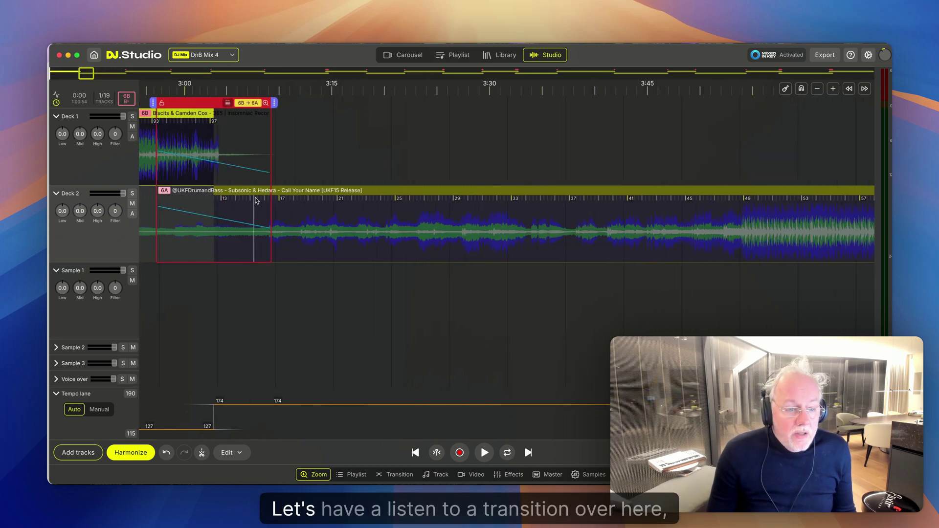
scroll(249, 273, down, 10)
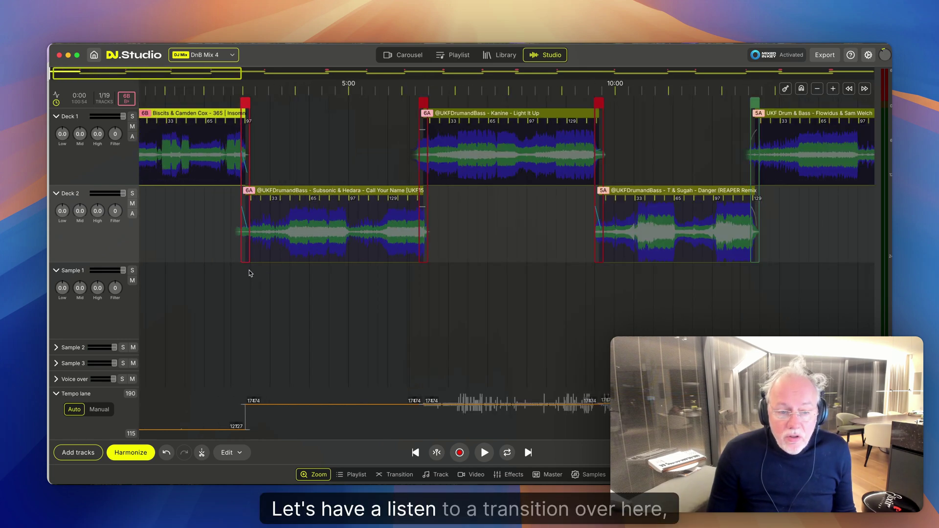
click(411, 282)
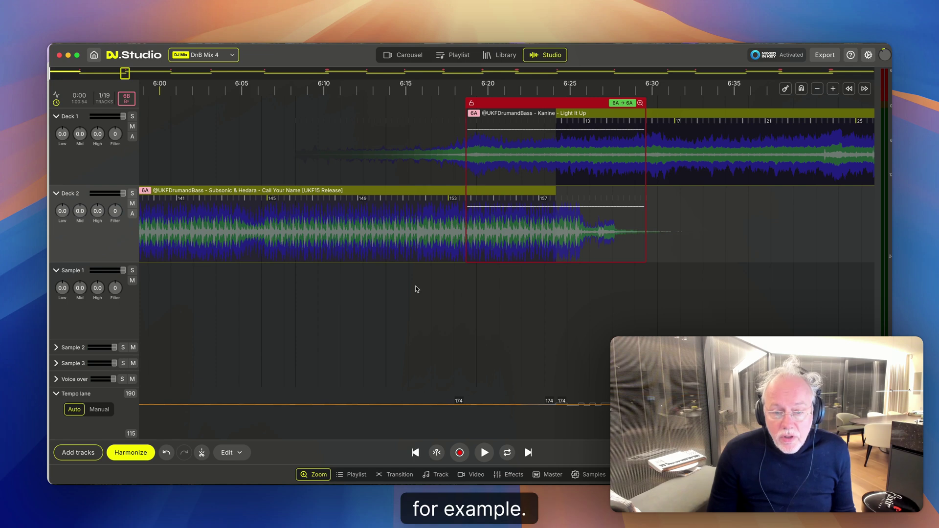
key(space)
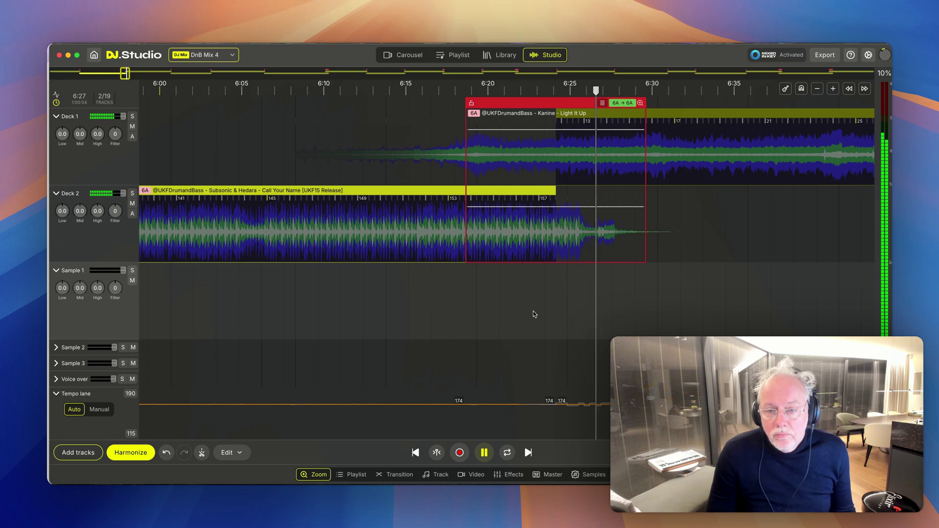
scroll(526, 313, down, 10)
key(space)
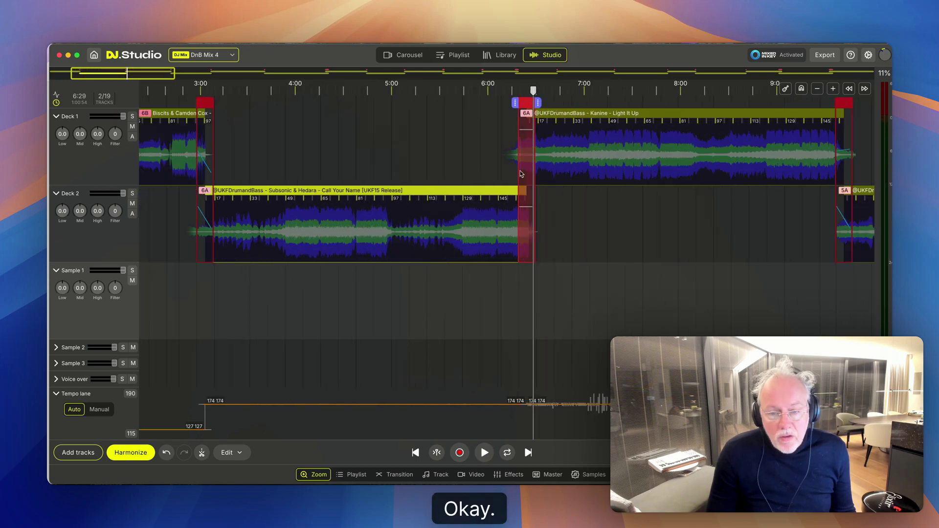
Inspect the following transitions and listen to the stem transition from "Saviour" to "I Am Here"
scroll(726, 288, right, 6)
scroll(522, 293, up, 10)
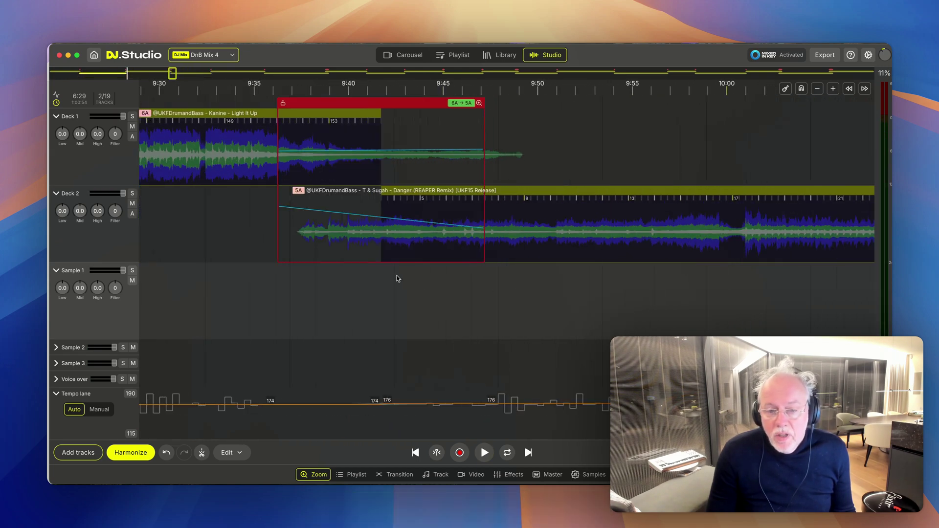
scroll(392, 291, down, 5)
scroll(669, 287, right, 15)
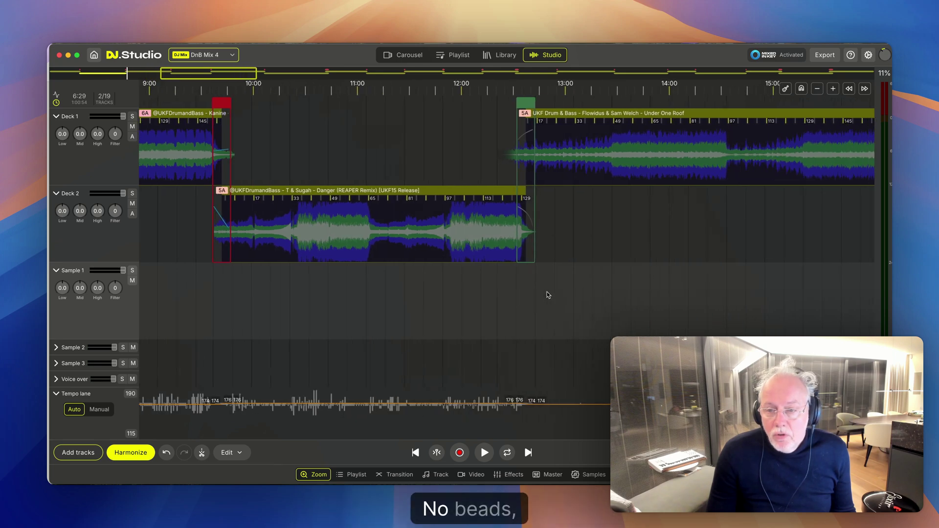
scroll(535, 279, right, 15)
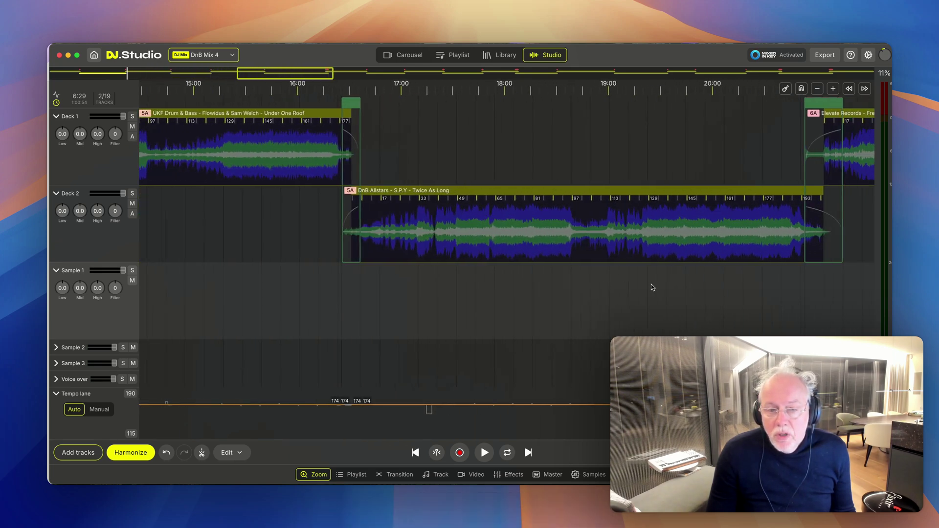
scroll(489, 298, right, 10)
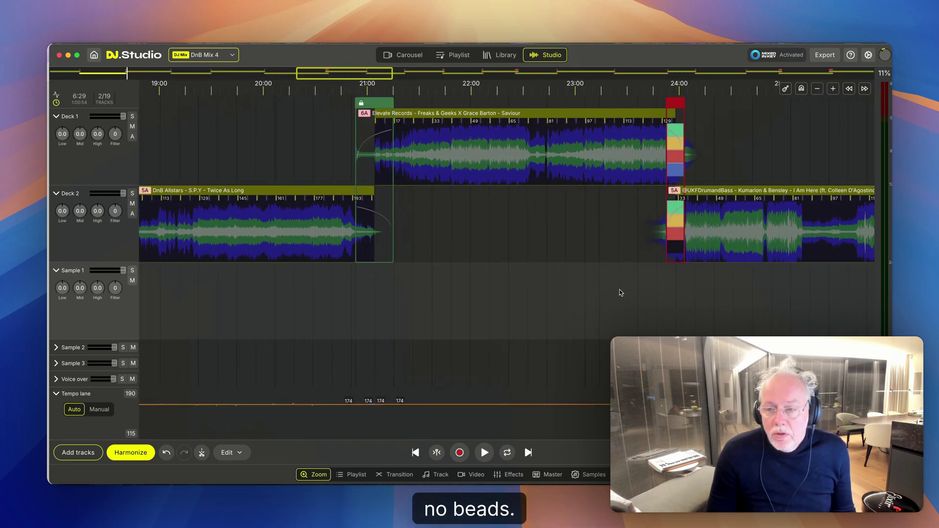
scroll(514, 288, up, 8)
scroll(504, 285, up, 4)
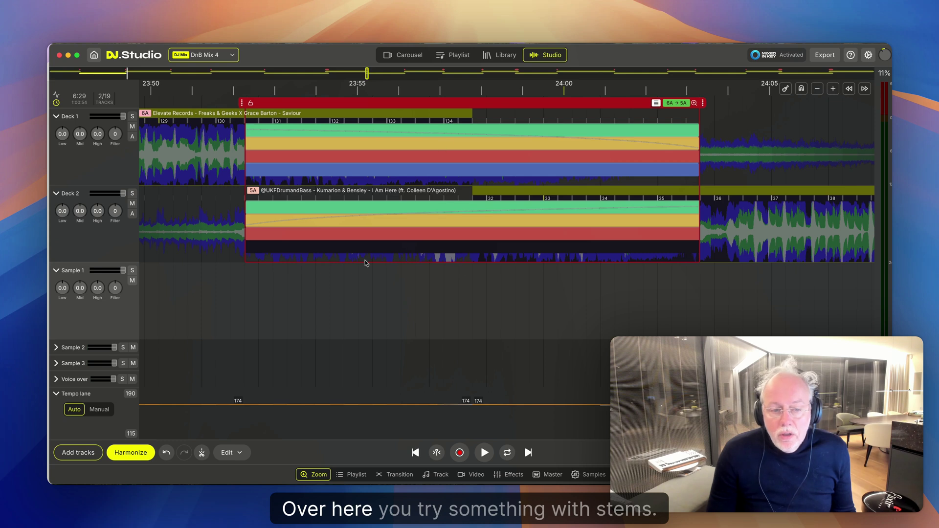
click(181, 298)
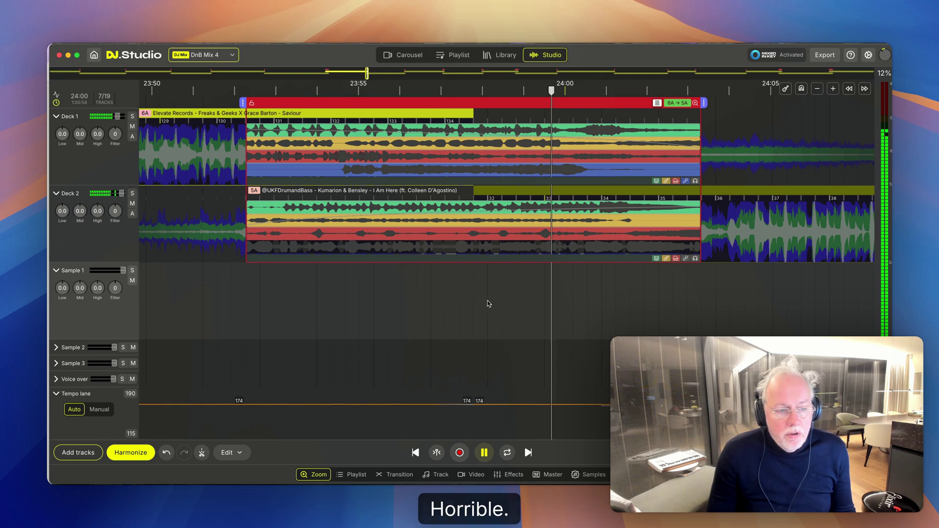
key(space)
Harmonize the playlist using 8-bar Bass swap transitions, Synchronize tempo on, Second half tempo transition and automatic in-mix and out-mix points
scroll(455, 320, down, 10)
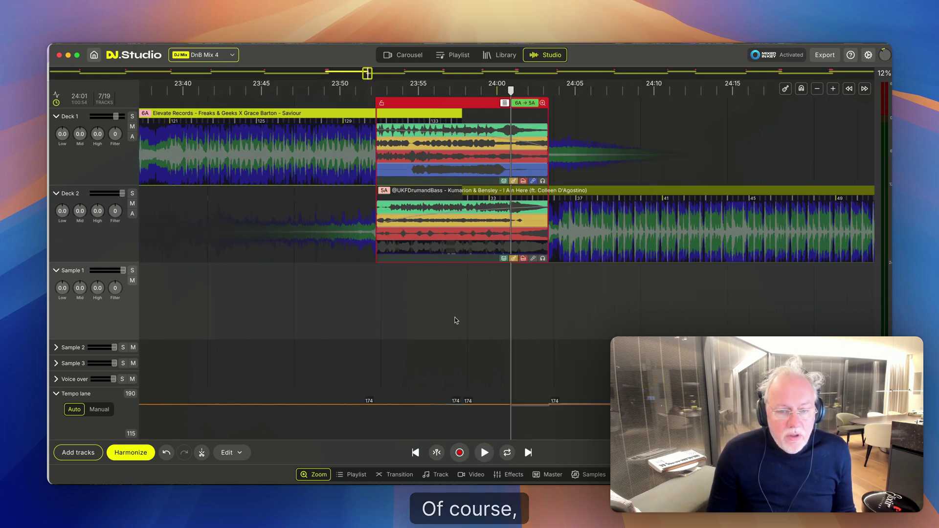
scroll(580, 321, right, 10)
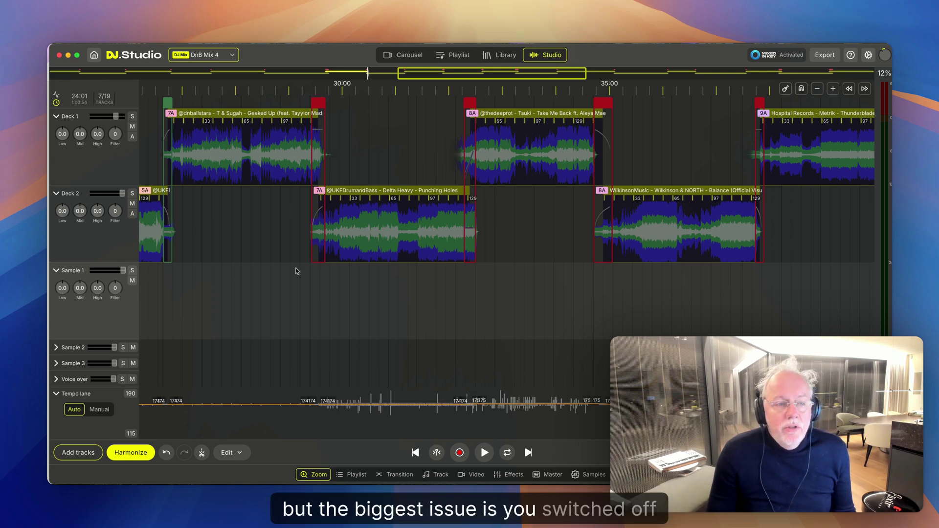
scroll(440, 284, left, 10)
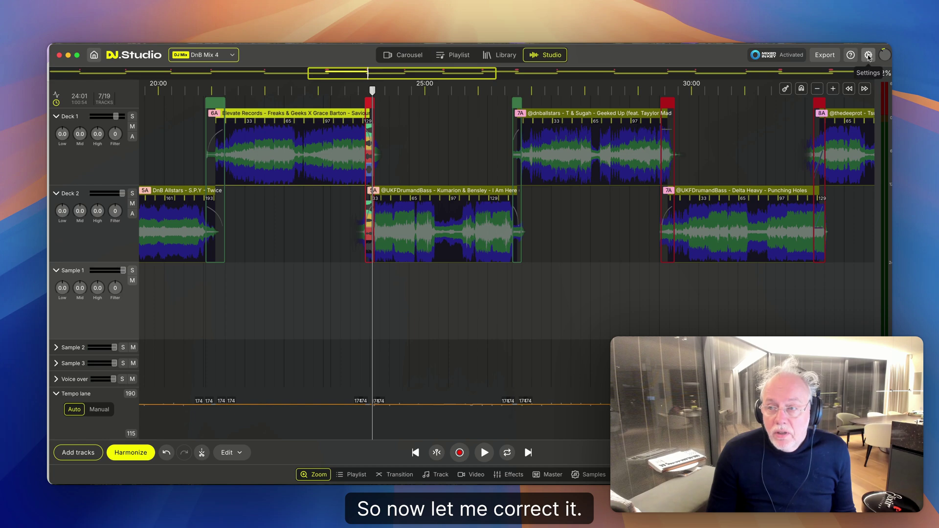
click(128, 453)
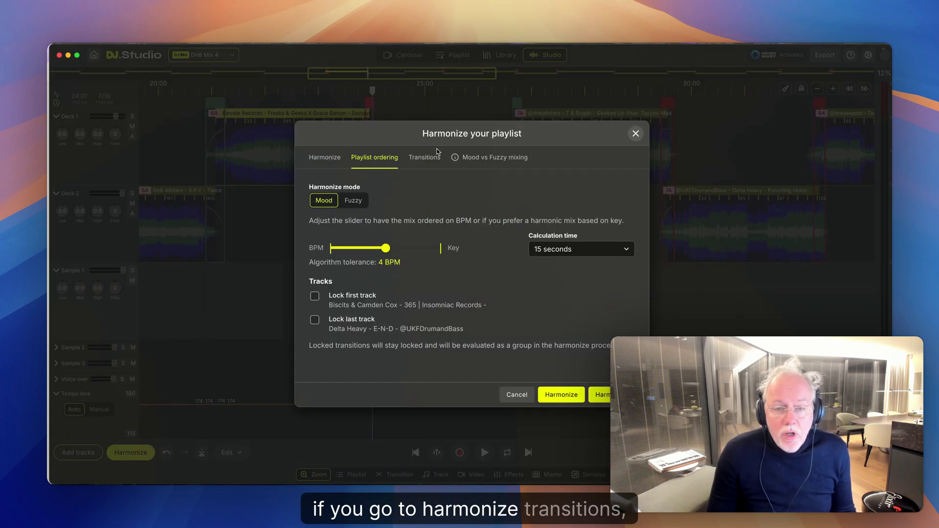
click(424, 158)
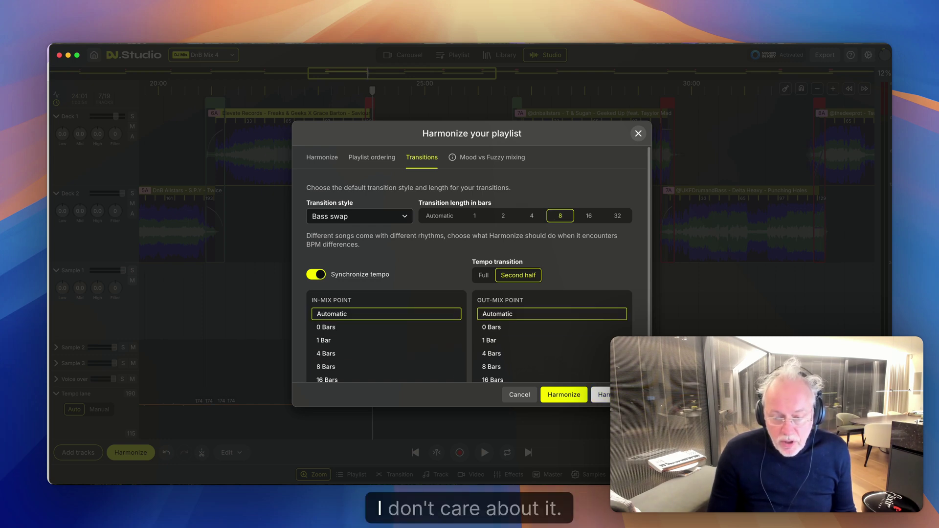
click(549, 396)
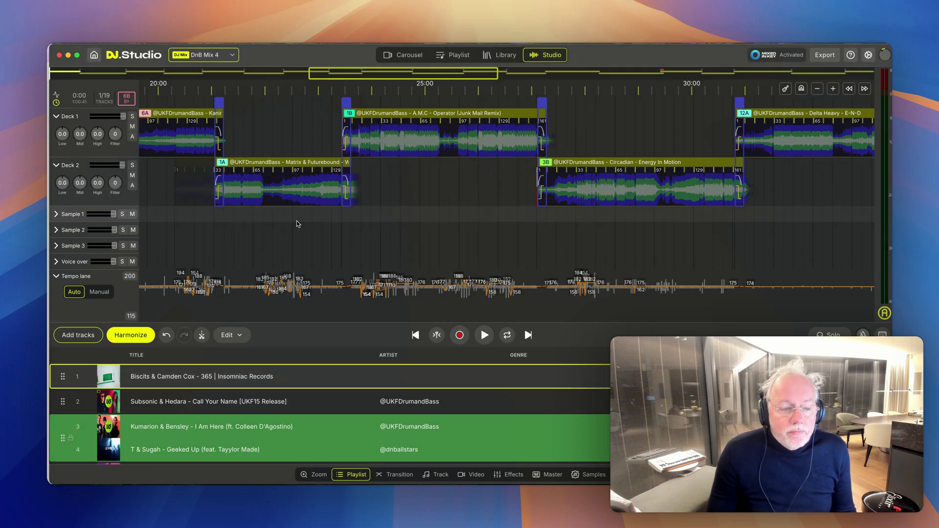
Examine the beat alignment in the transition from "Punching Holes" to "Light It Up" at beat level
scroll(343, 235, left, 10)
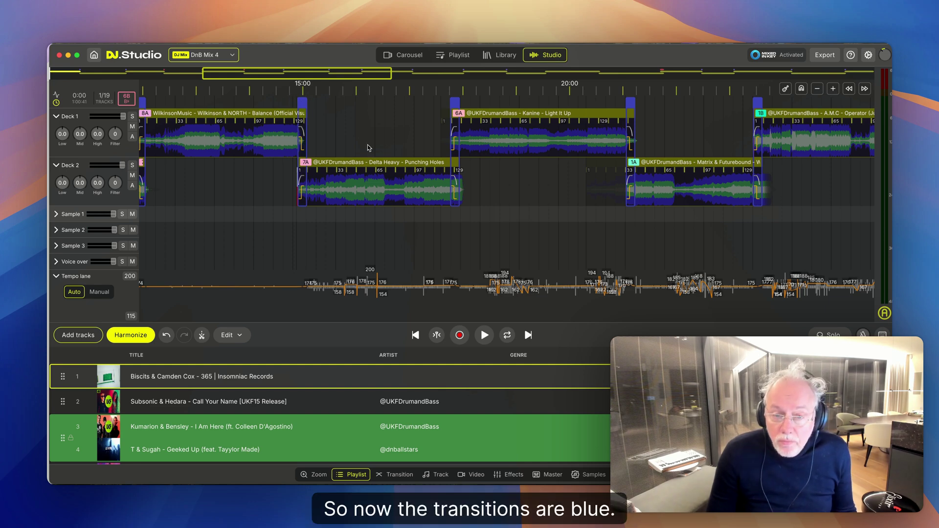
click(455, 181)
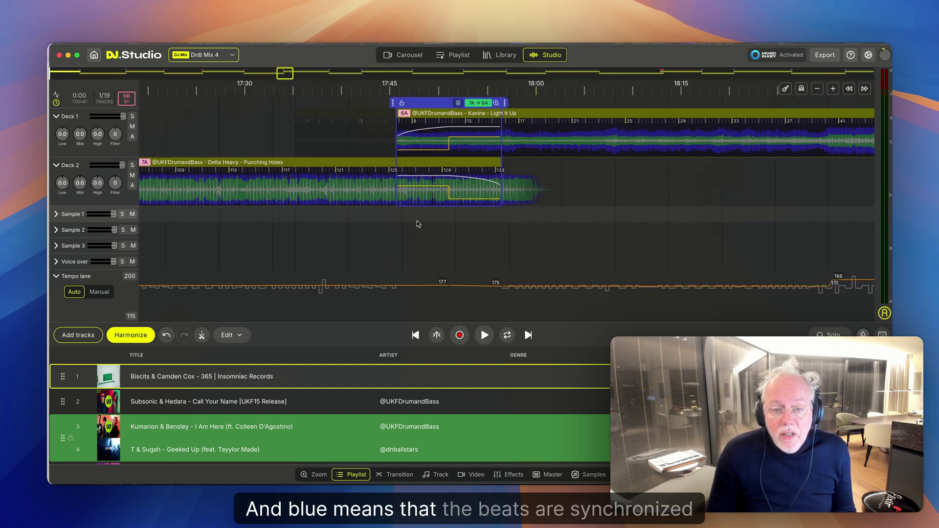
scroll(418, 225, up, 5)
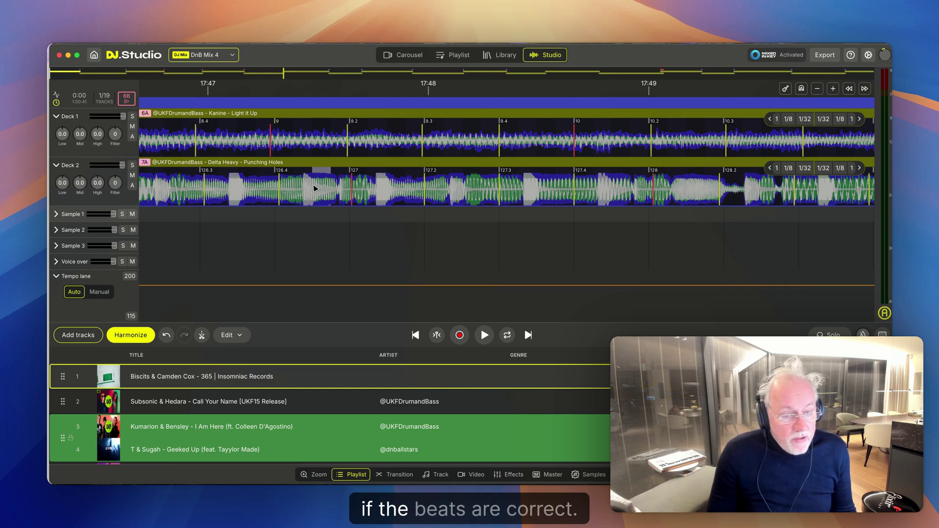
scroll(396, 237, down, 10)
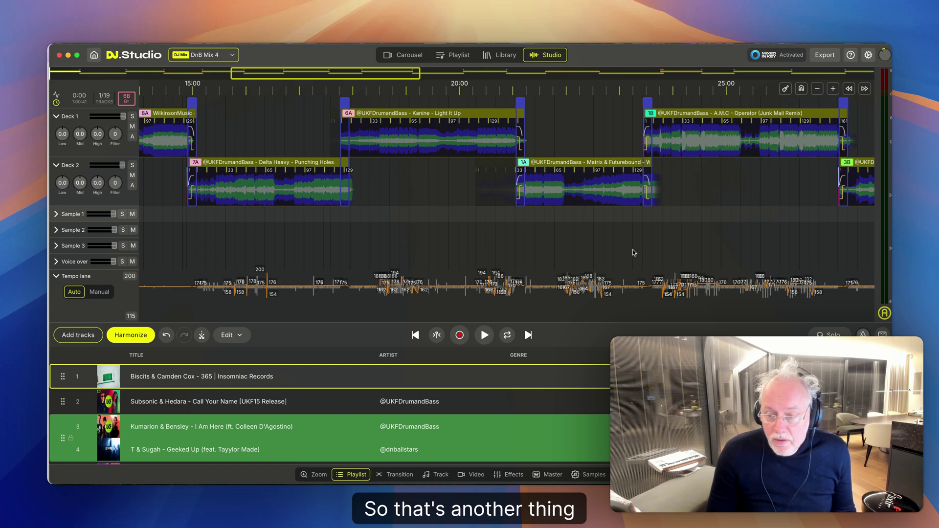
Review the full playlist, return to the studio timeline and show the track settings of "Delta Heavy - Punching Holes"
click(460, 56)
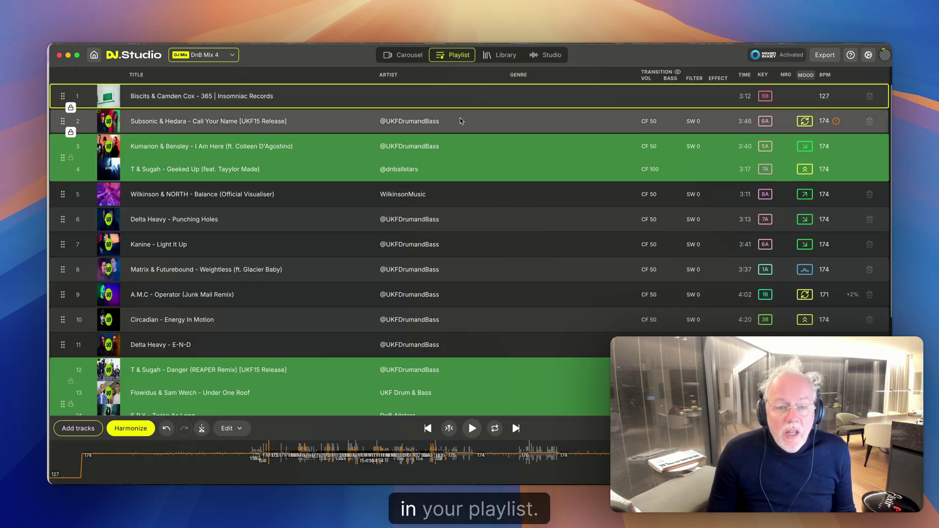
click(547, 56)
scroll(248, 456, down, 3)
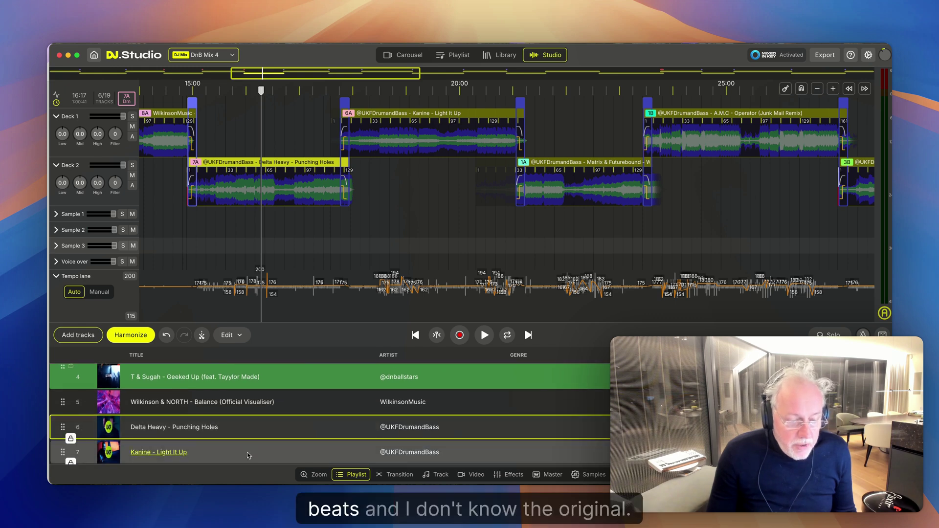
click(435, 474)
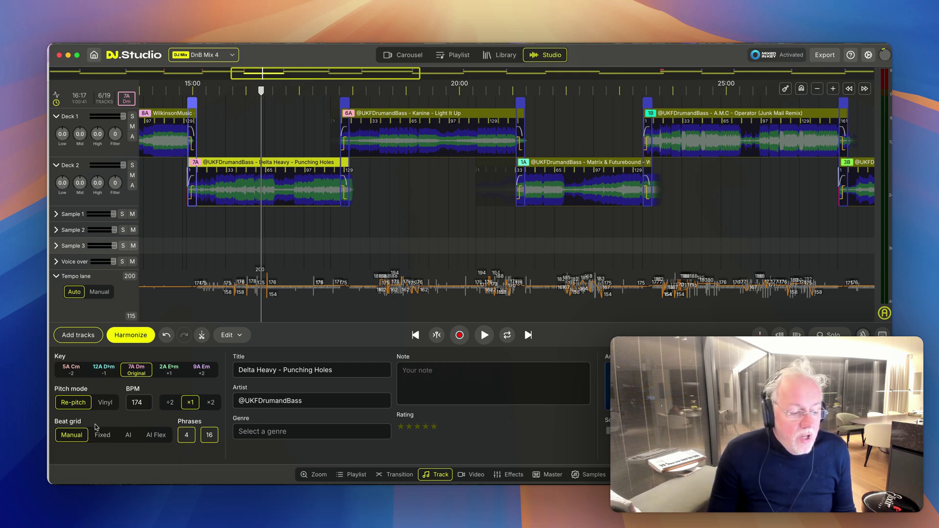
Play a short part of the first track, "Biscits & Camden Cox - 365", from about 1:35 and switch on the metronome
scroll(354, 237, left, 5)
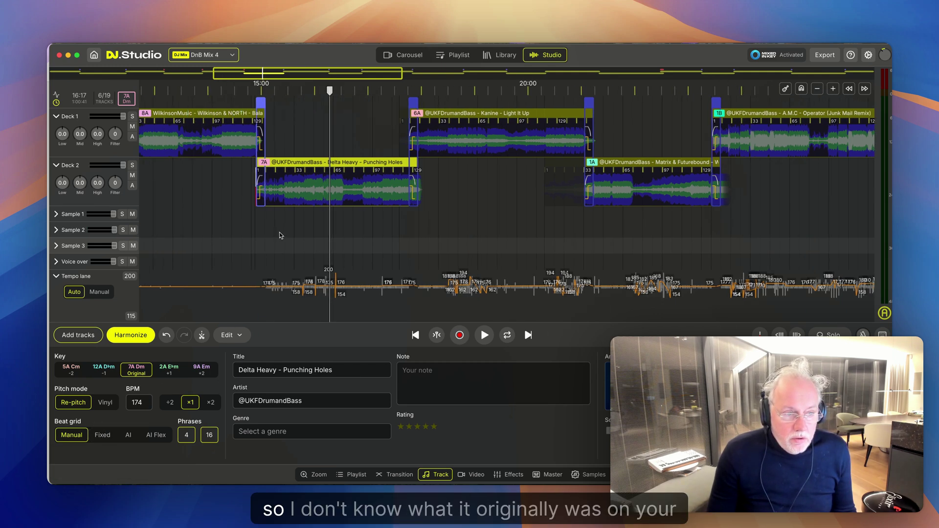
scroll(355, 236, left, 15)
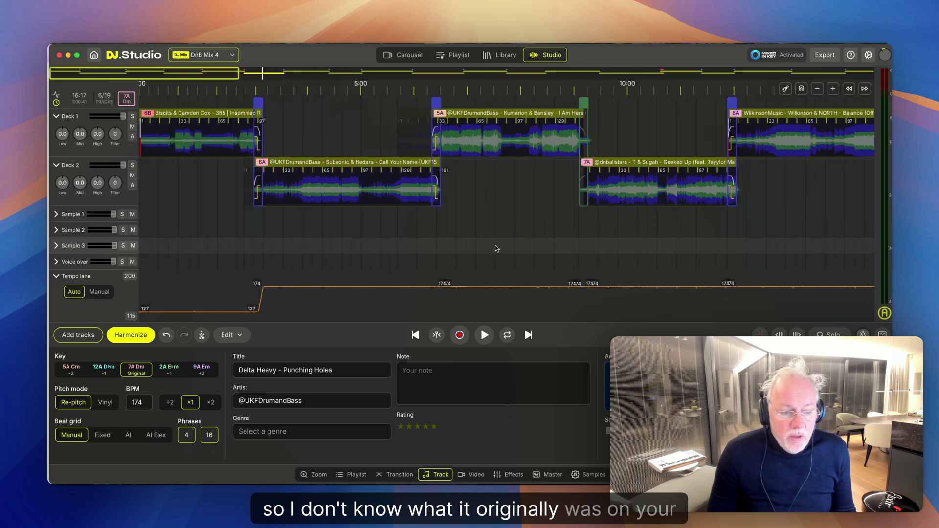
click(199, 242)
key(space)
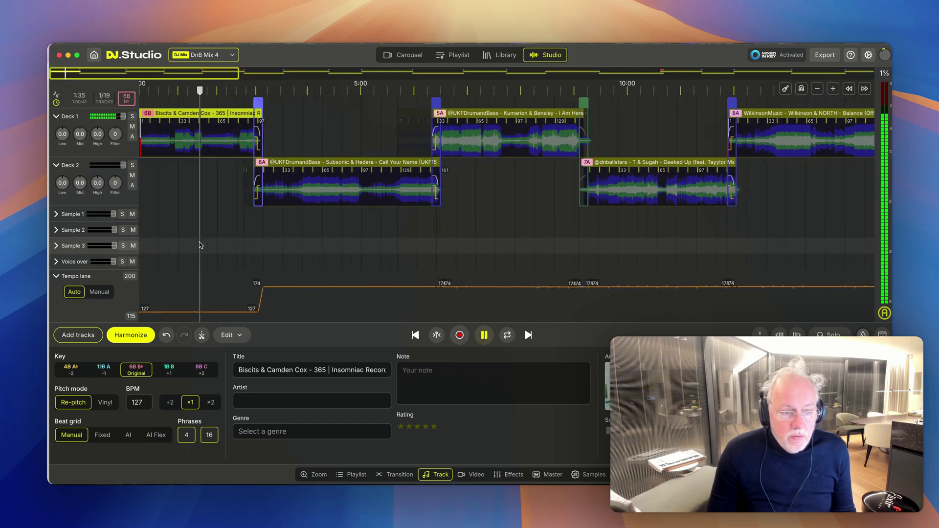
key(space)
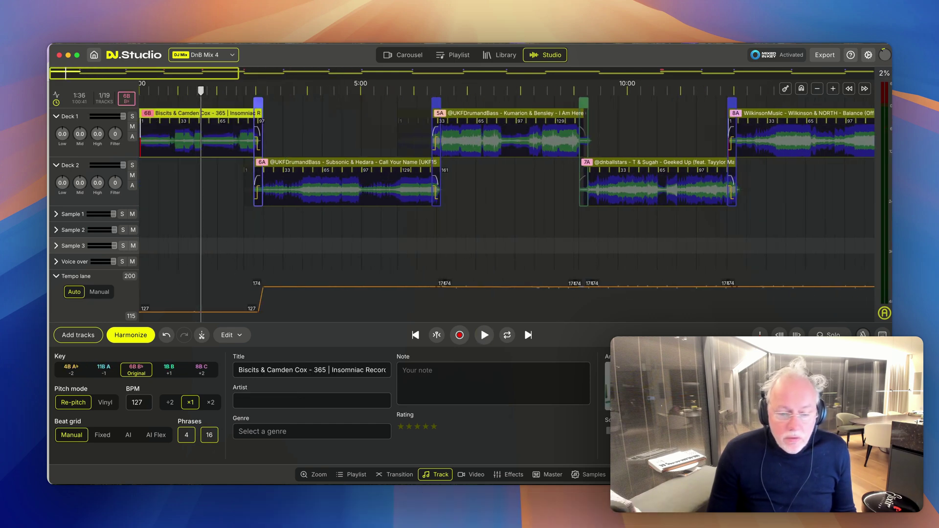
click(863, 335)
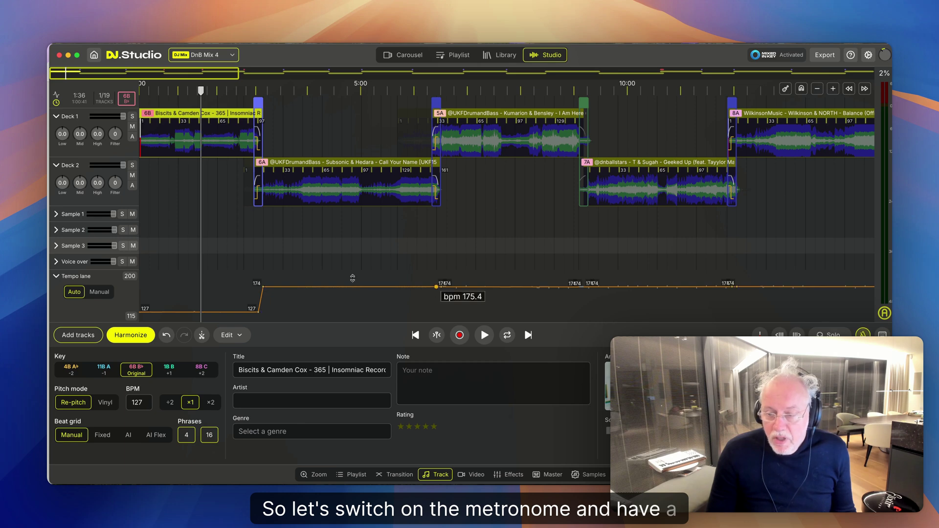
Play "Biscits & Camden Cox - 365" from about 1:10 with the metronome to check its beat grid
click(184, 233)
key(space)
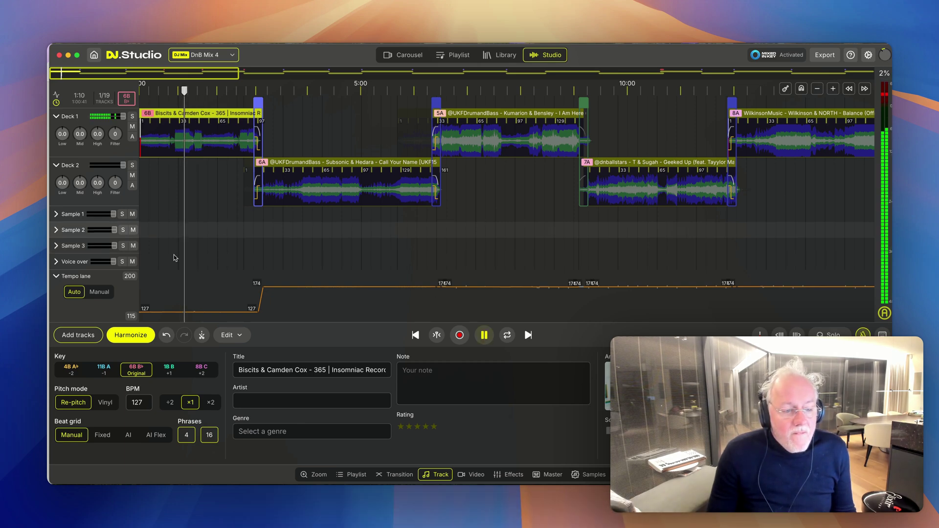
scroll(178, 257, up, 5)
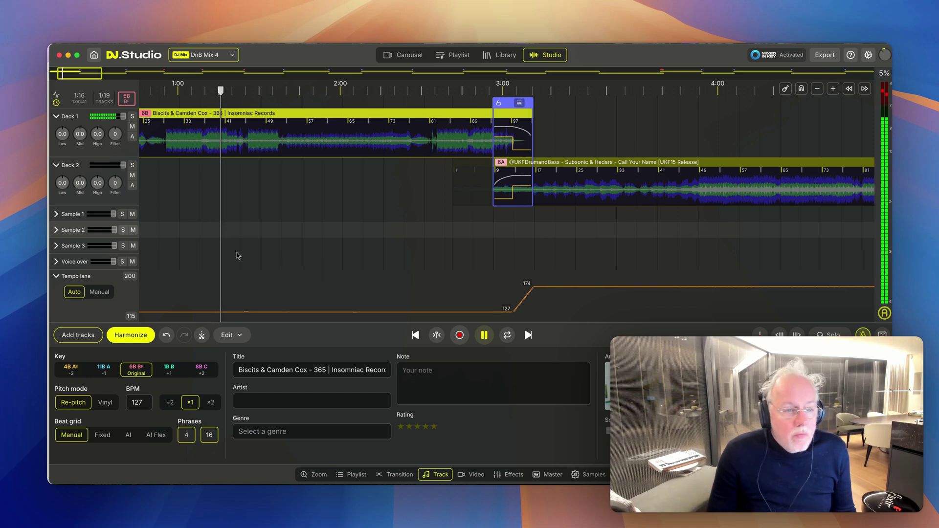
key(space)
Play "Subsonic & Hedara - Call Your Name" from about 4:02 to compare its beats with the metronome
drag(596, 246, 382, 246)
click(506, 239)
key(space)
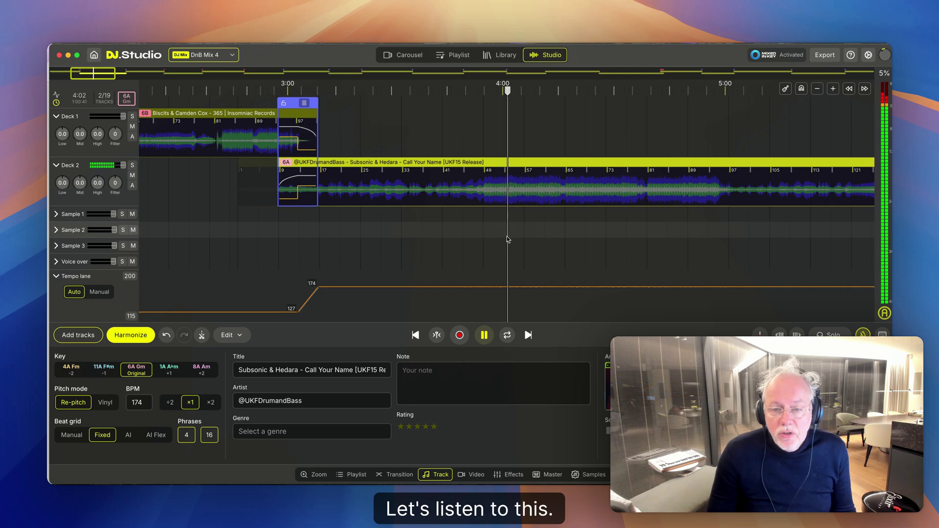
scroll(495, 245, up, 10)
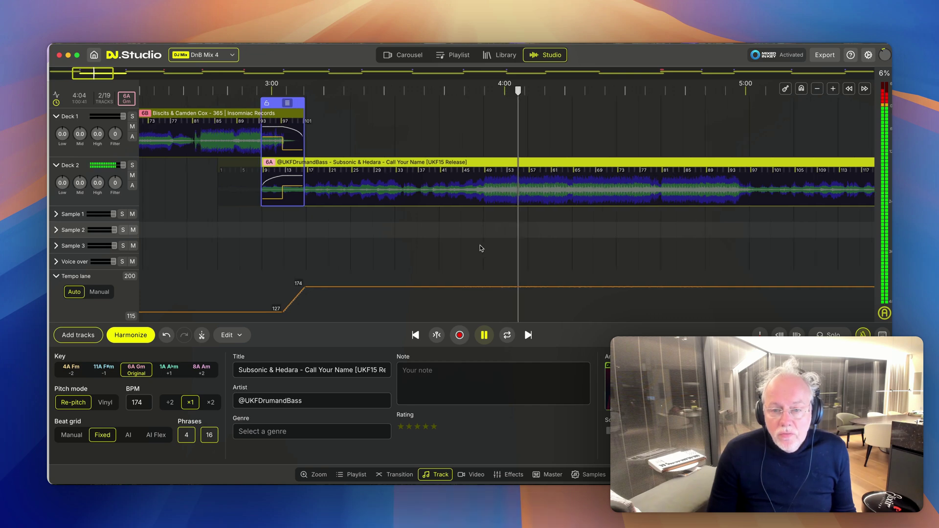
key(space)
Align the beat grid of "Call Your Name" with the drop just before 3:55 and set the downbeat on it
scroll(422, 253, down, 5)
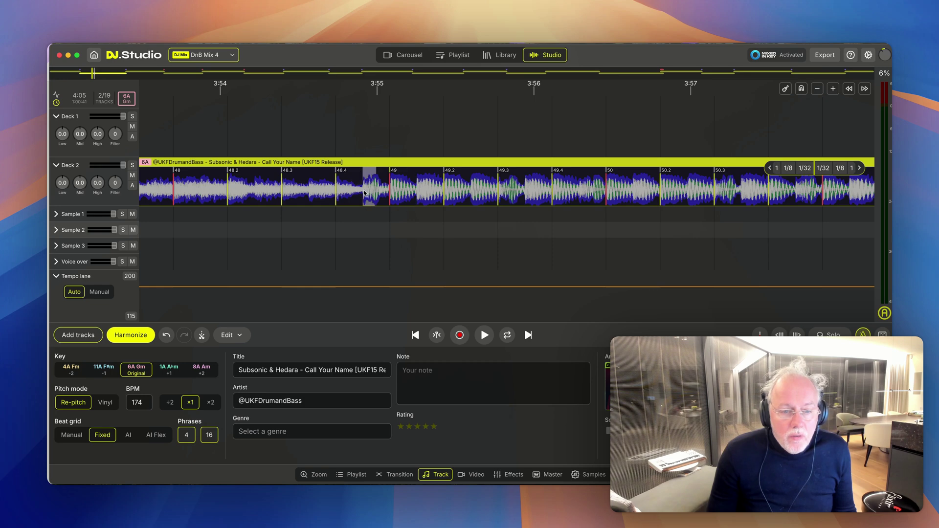
click(397, 183)
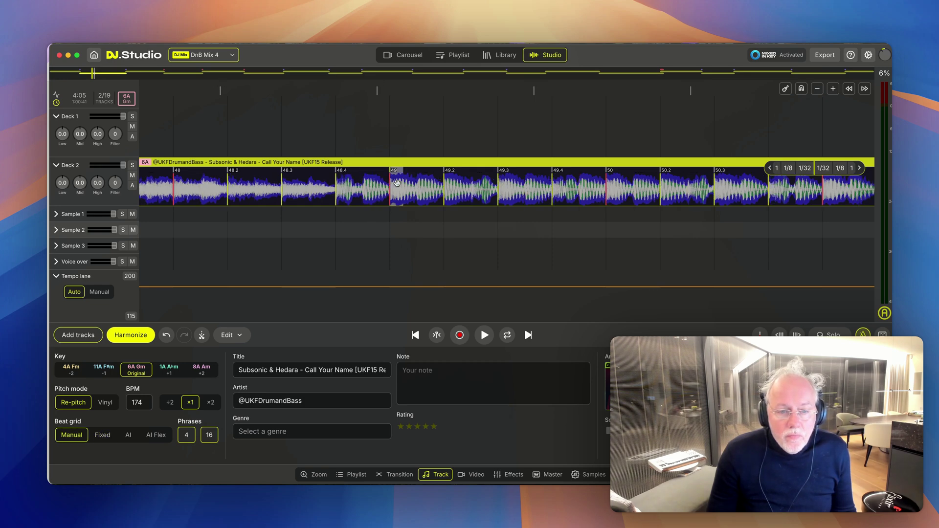
right_click(338, 195)
click(346, 200)
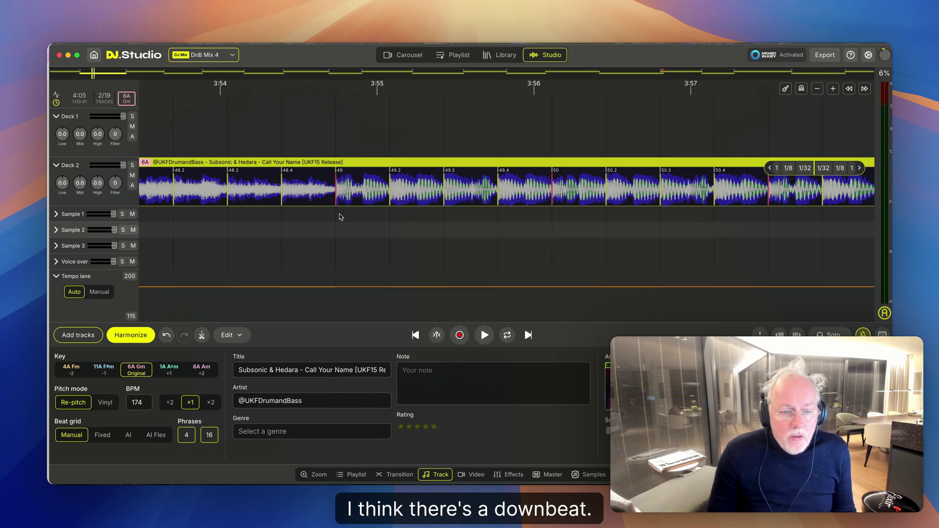
click(294, 226)
right_click(338, 196)
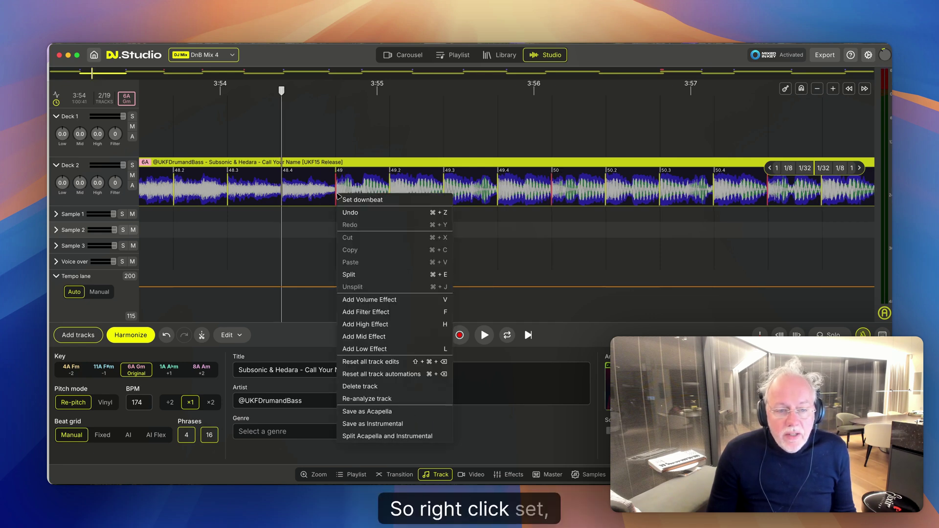
click(346, 199)
Play "Call Your Name" across the drop from about 3:54 to check the adjusted beat grid
scroll(332, 241, down, 5)
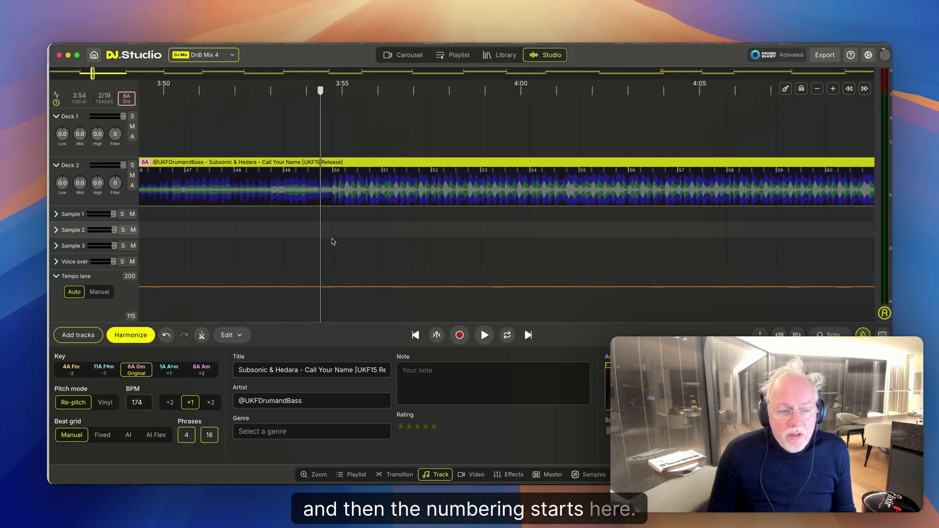
key(space)
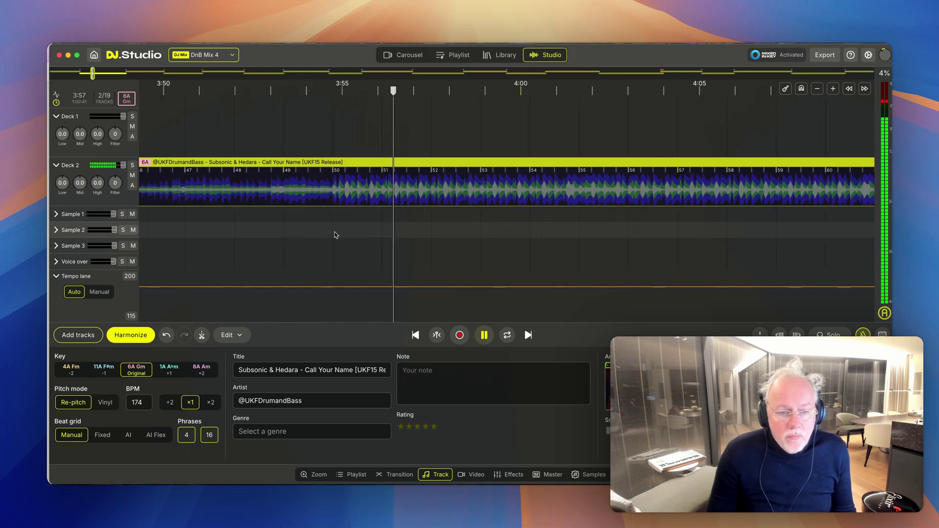
scroll(377, 236, down, 10)
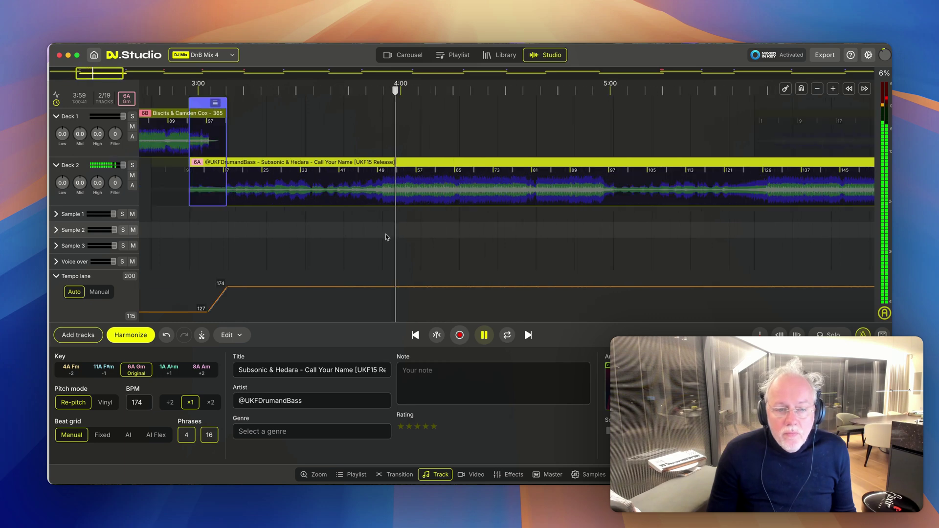
key(space)
Play "Kumarion & Bensley - I Am Here" from about 6:42 to check its beats against the metronome
scroll(465, 240, right, 2)
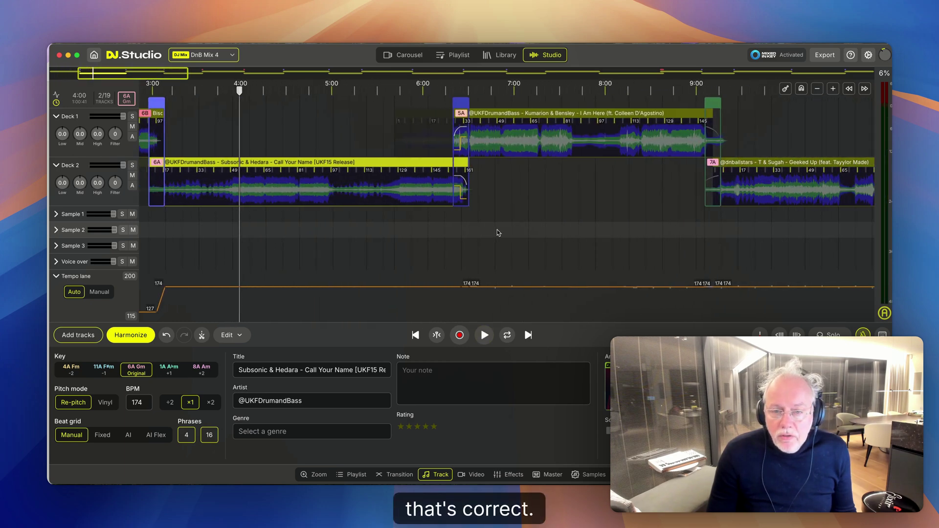
click(497, 230)
click(487, 235)
key(space)
scroll(483, 236, up, 10)
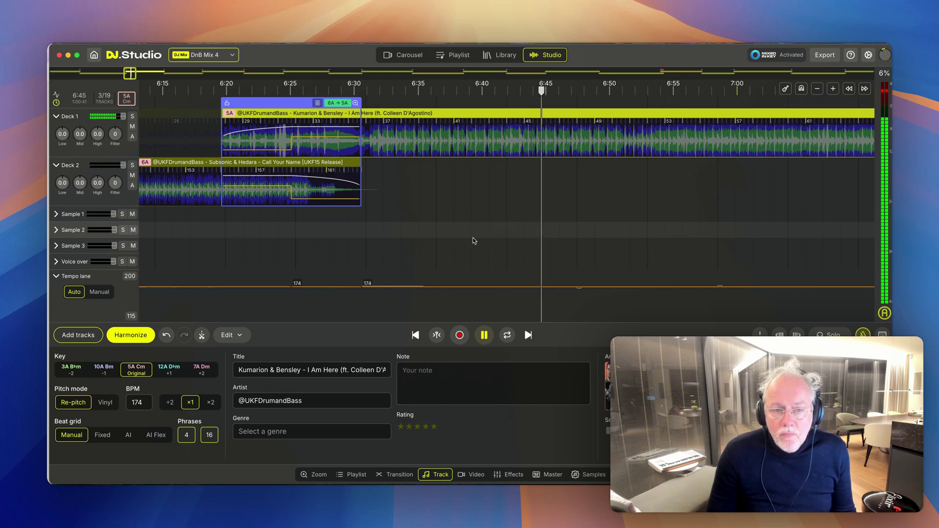
key(space)
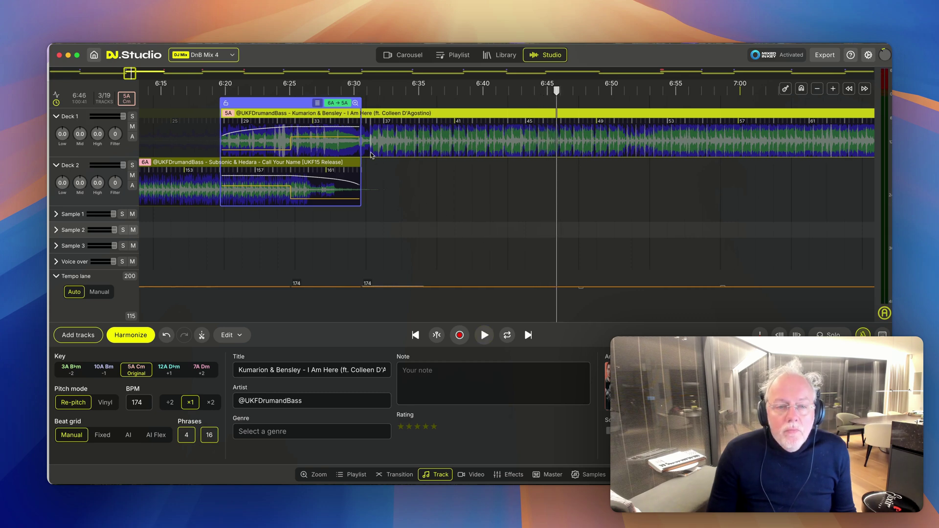
Set the beat grid of "I Am Here" to Fixed and play the track around 6:40 to check it
scroll(372, 158, up, 10)
scroll(373, 157, down, 6)
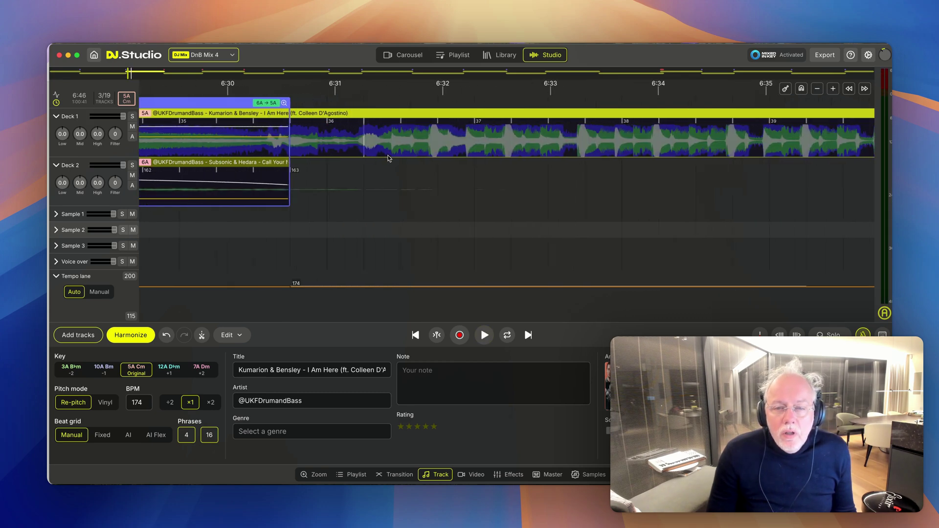
scroll(388, 154, down, 8)
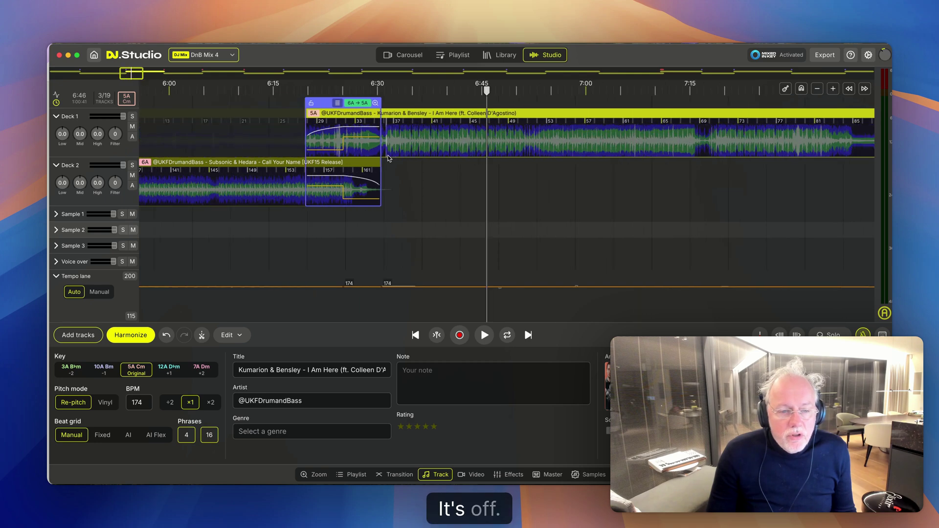
click(104, 438)
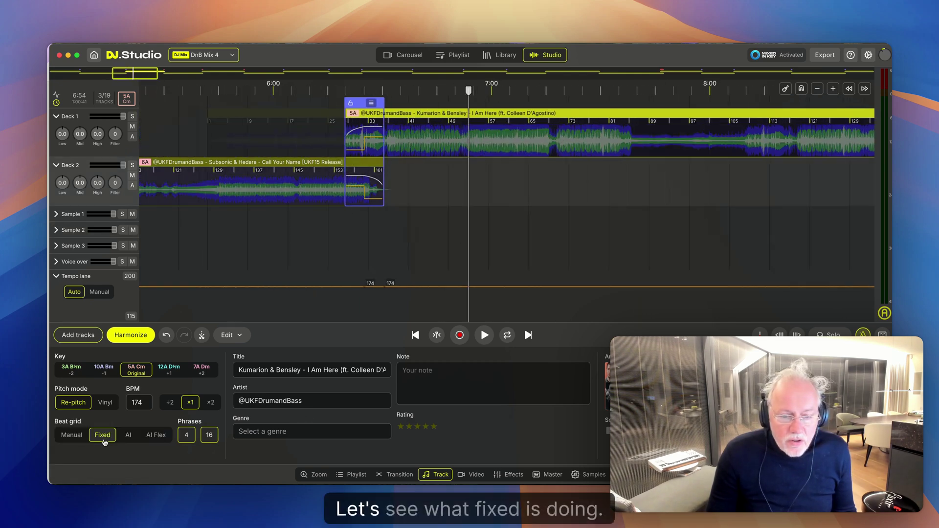
key(space)
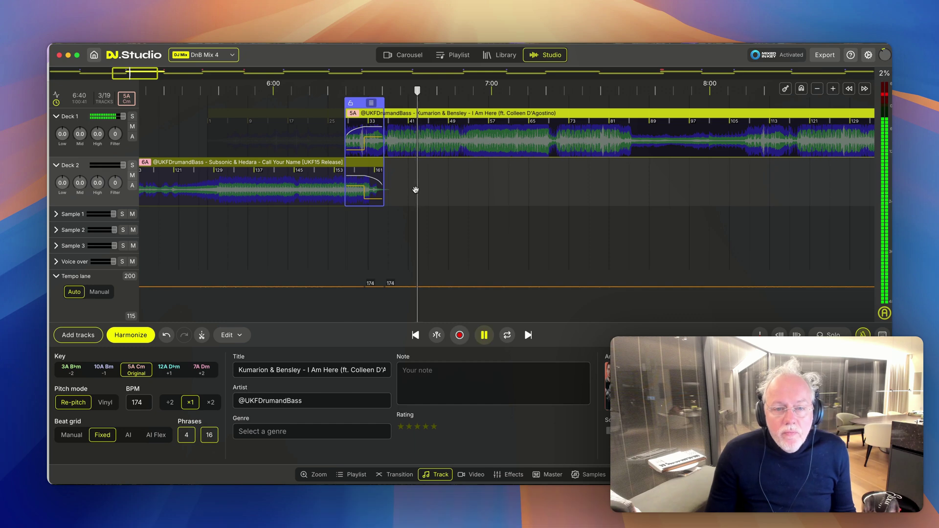
scroll(428, 188, up, 5)
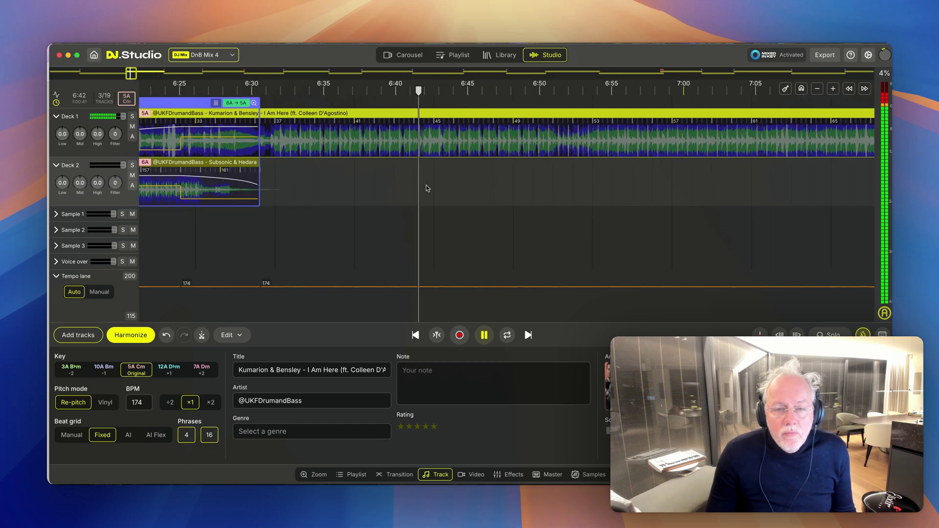
key(space)
Shift "I Am Here" later so bar 37 falls at about 6:55, and play it from about 6:54
scroll(501, 194, down, 5)
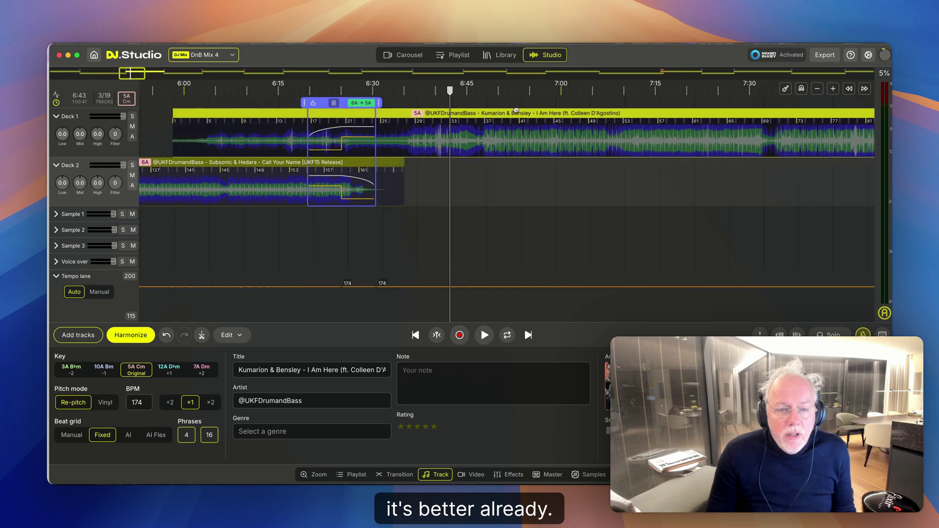
click(520, 184)
scroll(520, 184, up, 4)
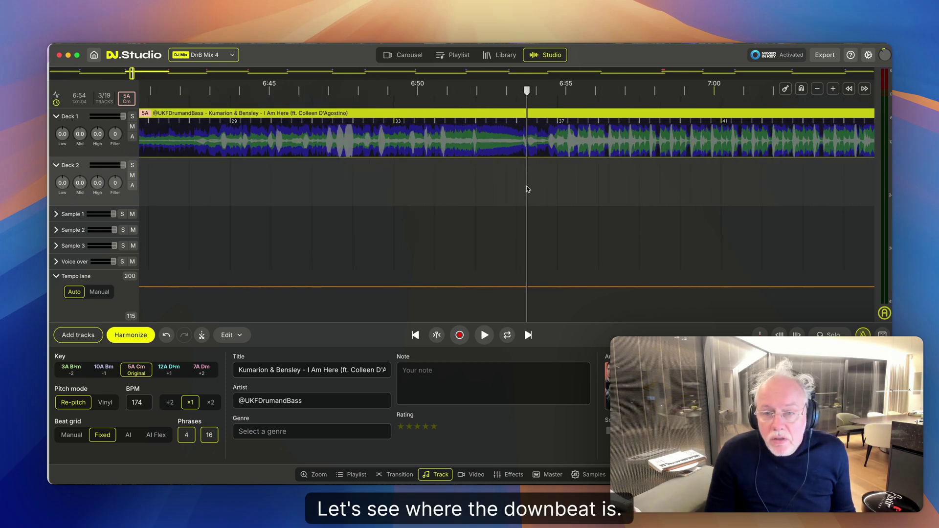
key(space)
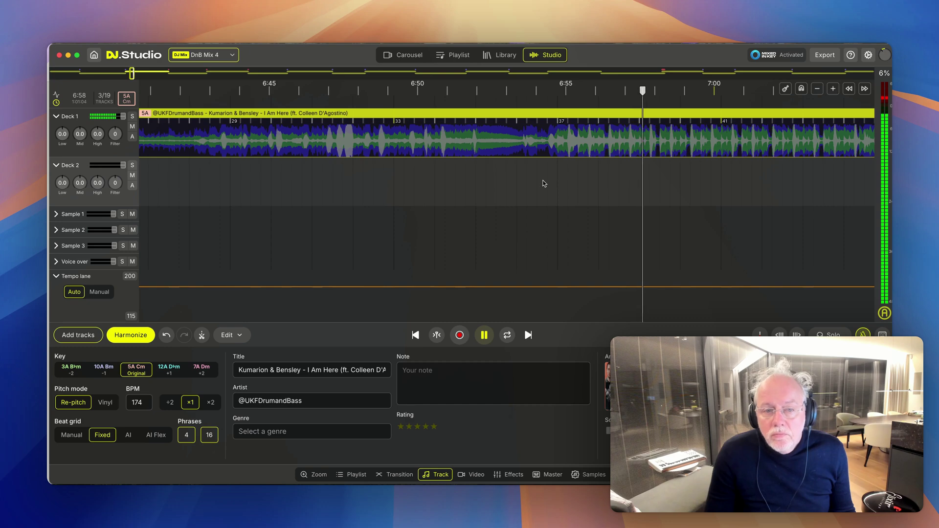
scroll(553, 183, down, 6)
scroll(542, 184, down, 4)
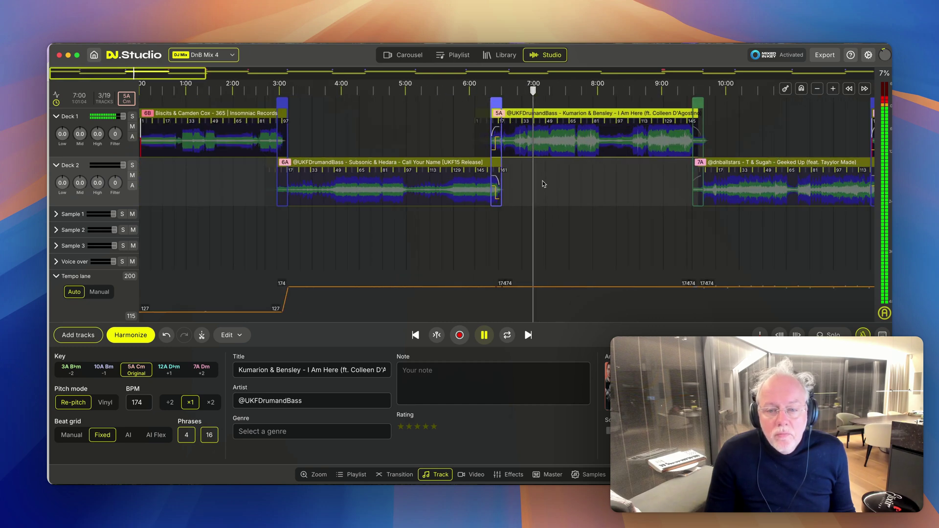
key(space)
Examine the beat grid and tempo lane of "Delta Heavy - Punching Holes" around 15:52
scroll(514, 229, right, 4)
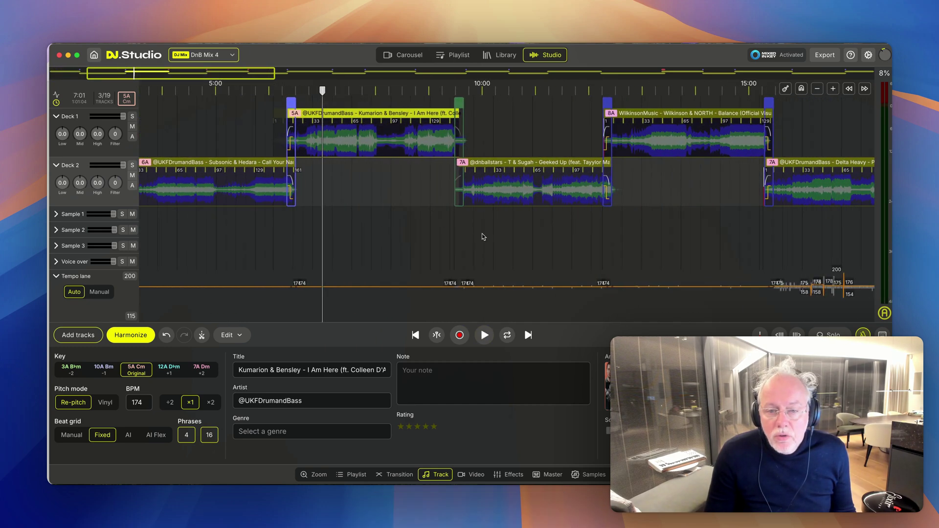
scroll(469, 236, up, 8)
scroll(286, 269, right, 2)
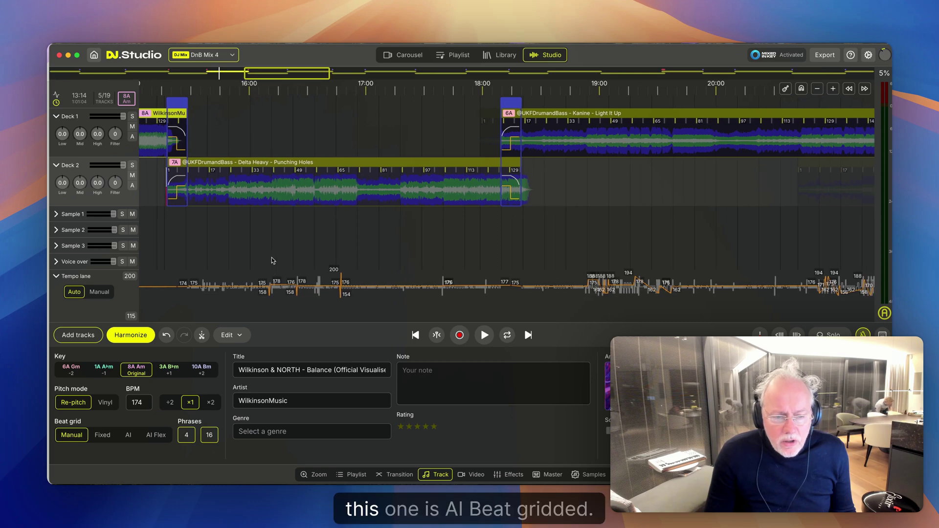
scroll(313, 250, left, 5)
click(329, 238)
scroll(328, 238, up, 5)
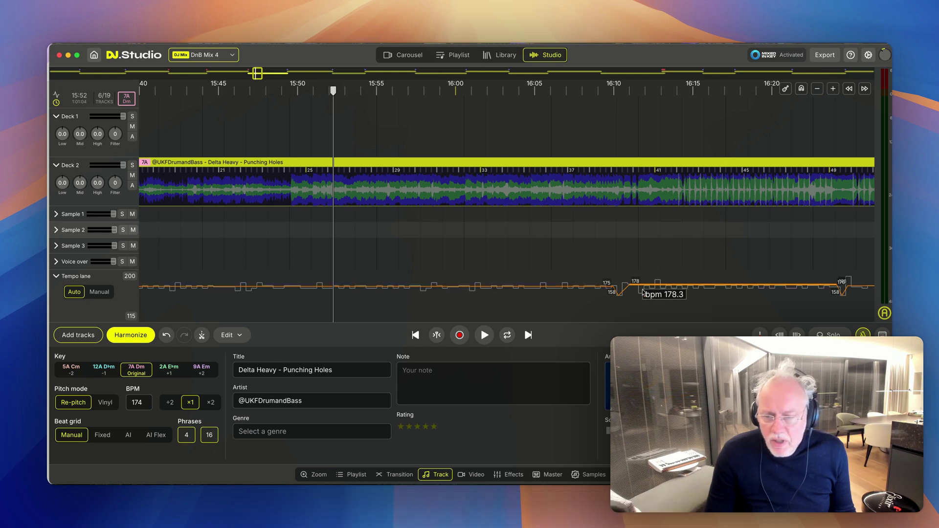
Play "Punching Holes" from about 15:48 and again from about 16:11 to hear how the metronome follows
click(311, 229)
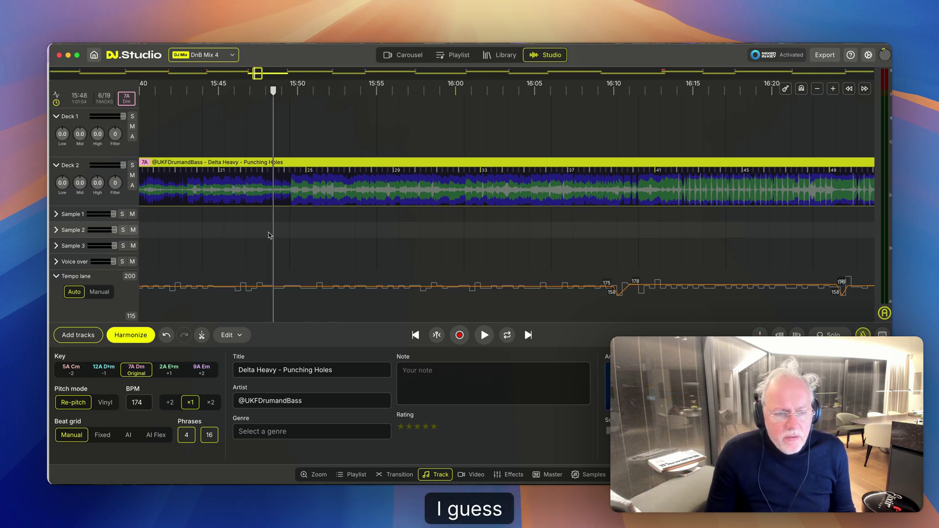
key(space)
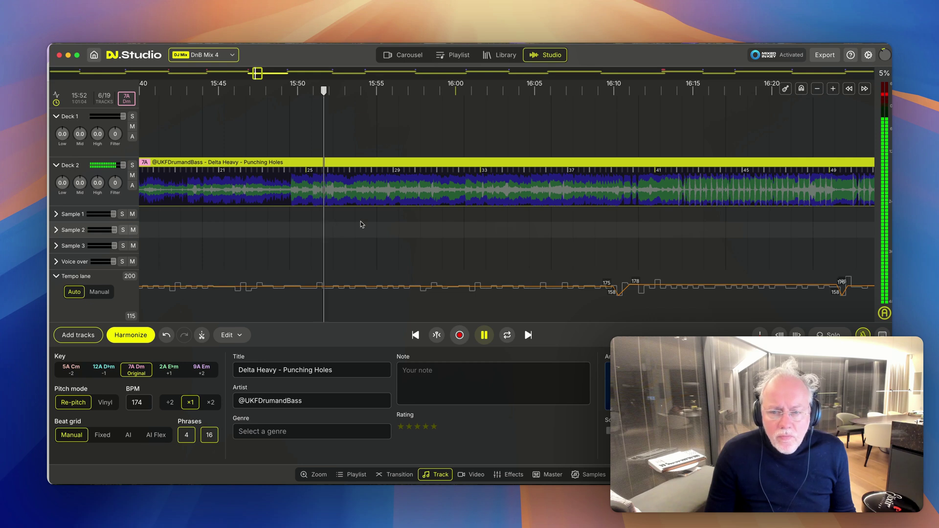
click(626, 218)
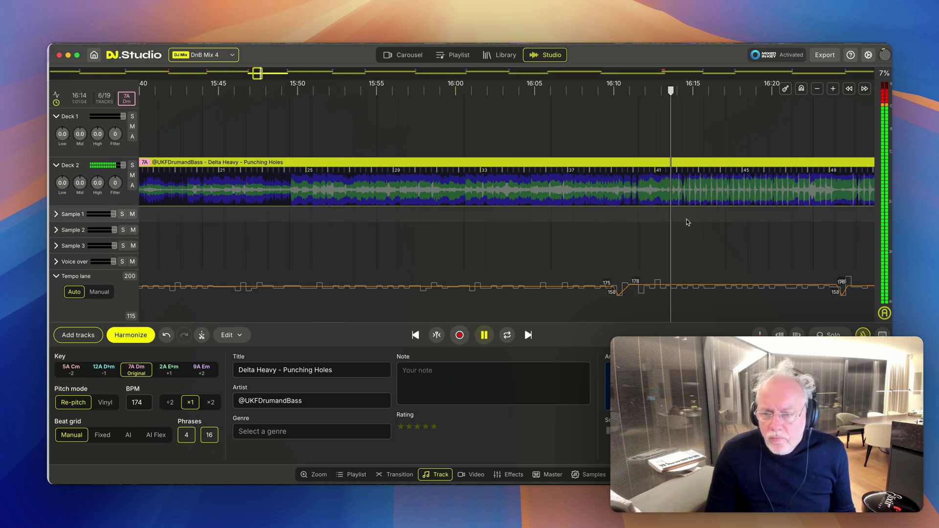
key(space)
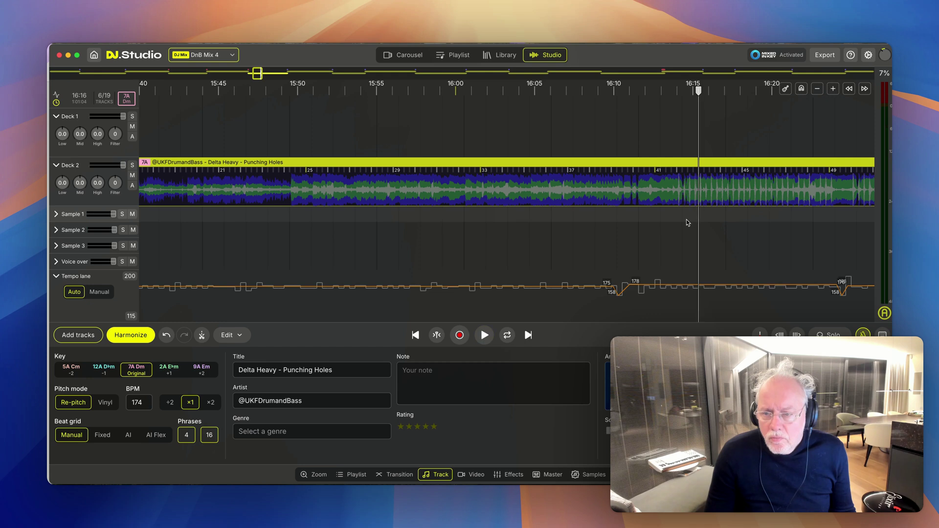
Set the beat grid of "Punching Holes" to Fixed and play it from about 15:49 and about 17:15 to check it
click(99, 437)
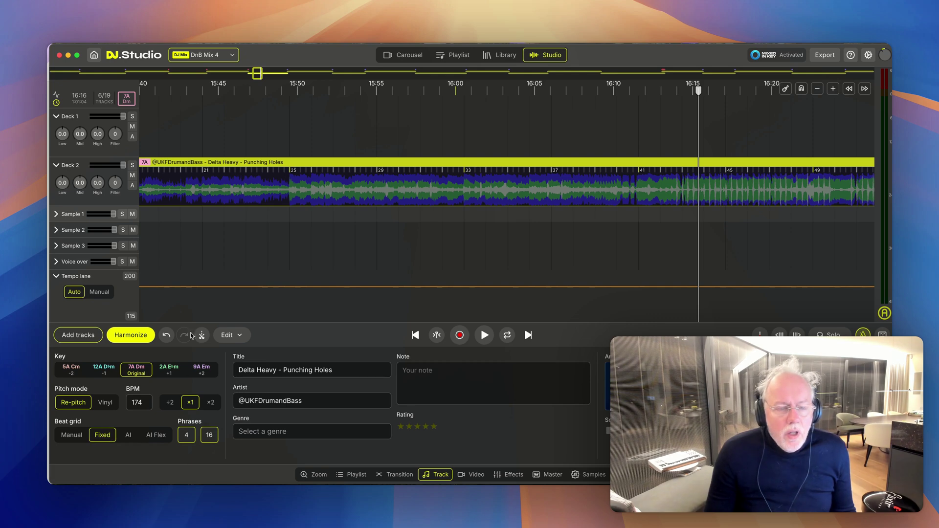
scroll(292, 227, up, 5)
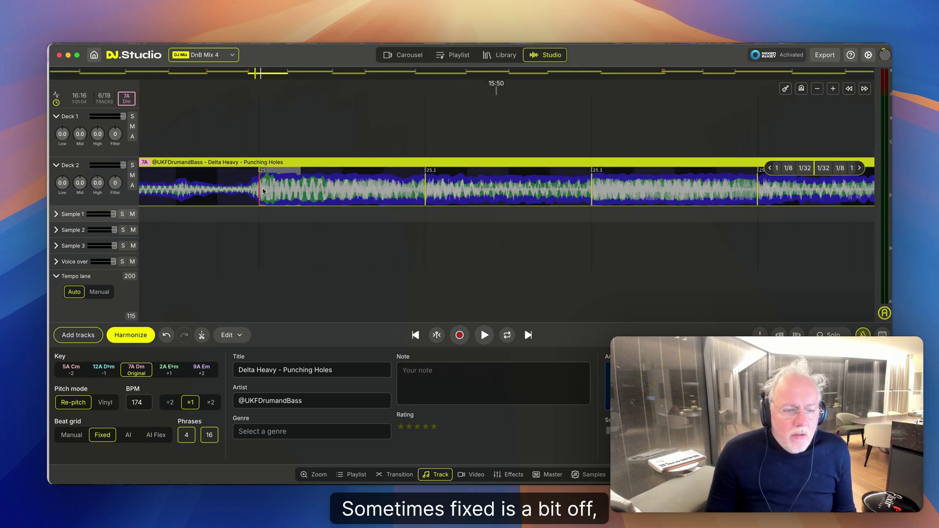
click(232, 255)
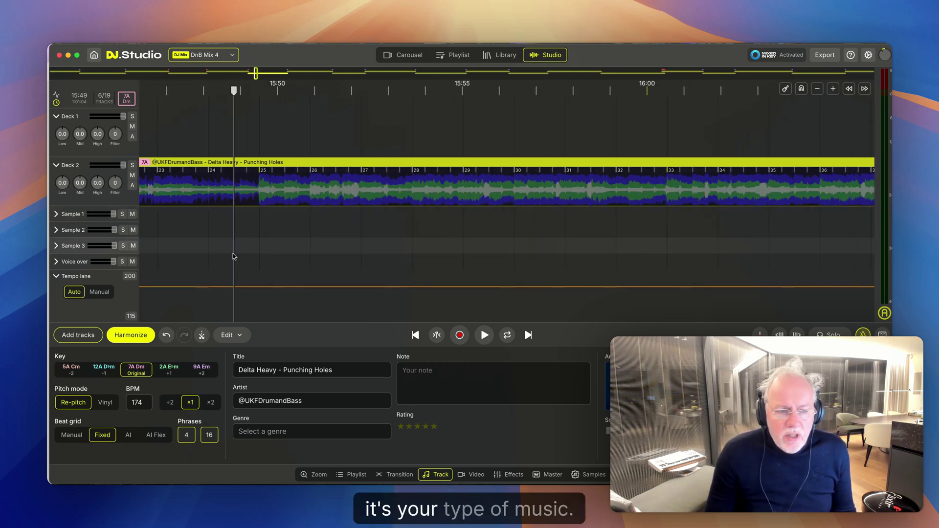
key(space)
scroll(327, 263, down, 12)
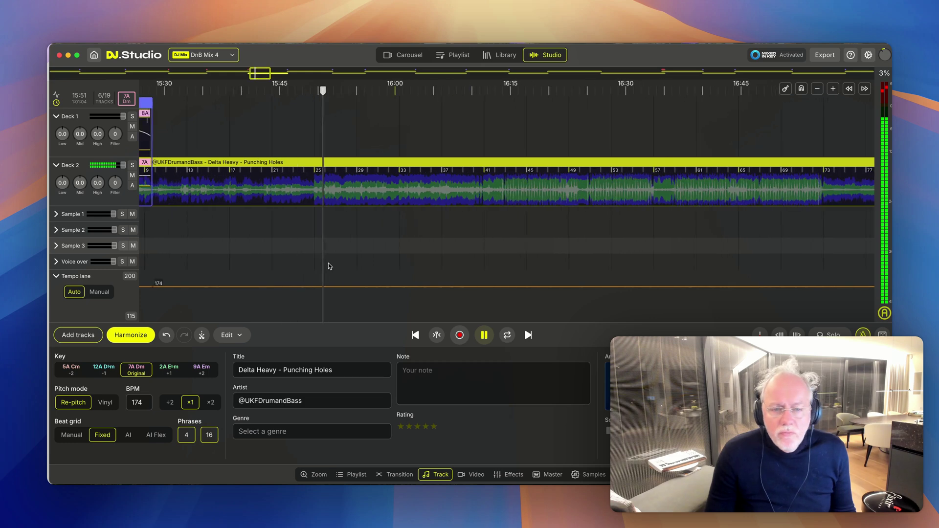
key(space)
click(597, 224)
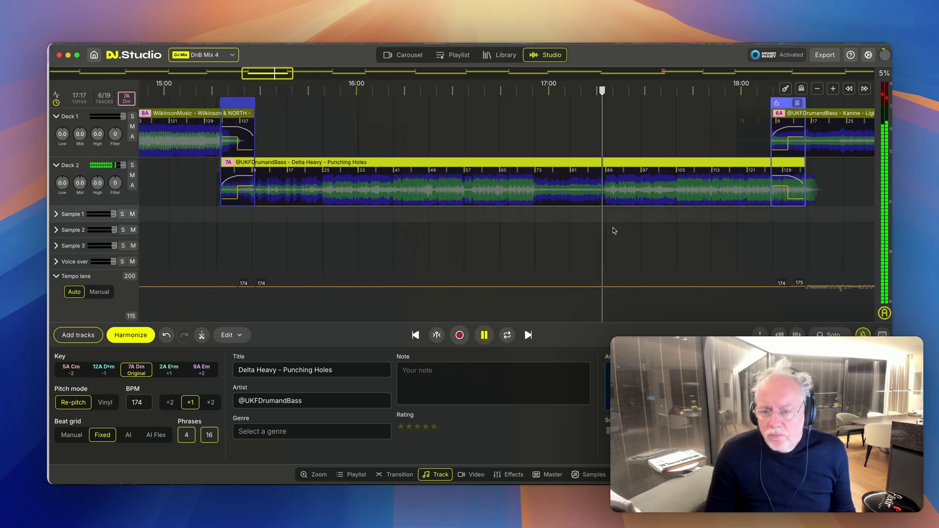
Stop playback and nudge the whole beat grid of "Punching Holes" slightly earlier at bar 89 to align it with the first kick
key(space)
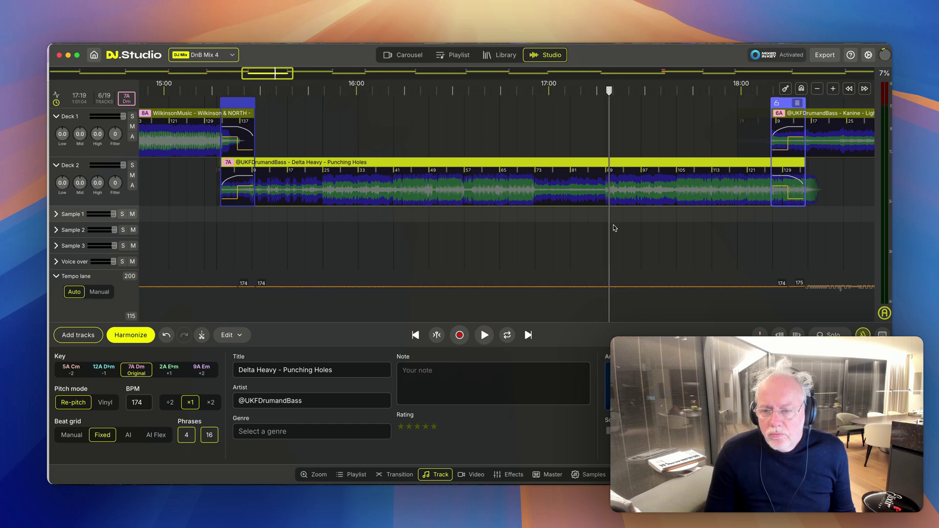
scroll(614, 227, up, 5)
scroll(566, 222, up, 10)
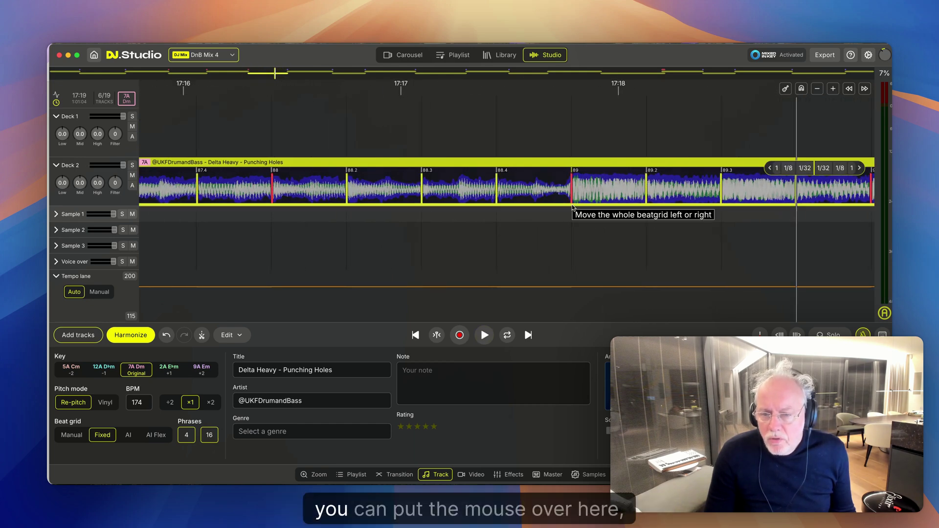
mouse_move(572, 207)
mouse_down()
mouse_move(487, 209)
mouse_move(641, 206)
mouse_move(550, 207)
mouse_move(571, 209)
mouse_up()
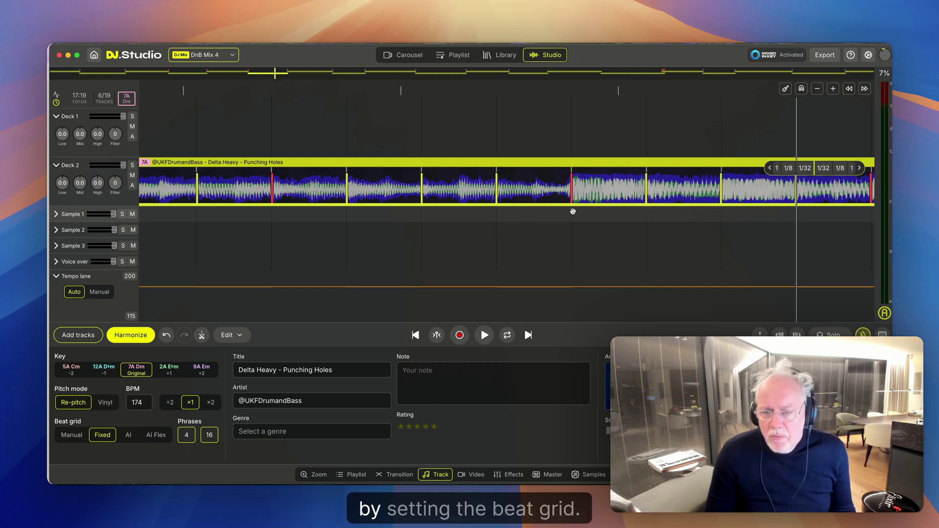
scroll(547, 244, down, 15)
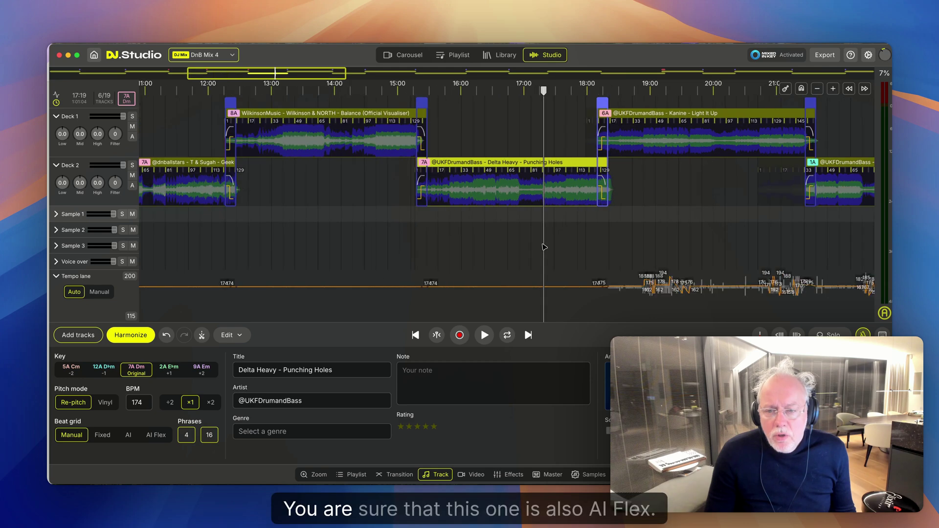
Select "A.M.C - Operator (Junk Mail Remix)" at about 25:26 and set its beat grid to Fixed
drag(683, 236, 513, 257)
scroll(550, 271, up, 3)
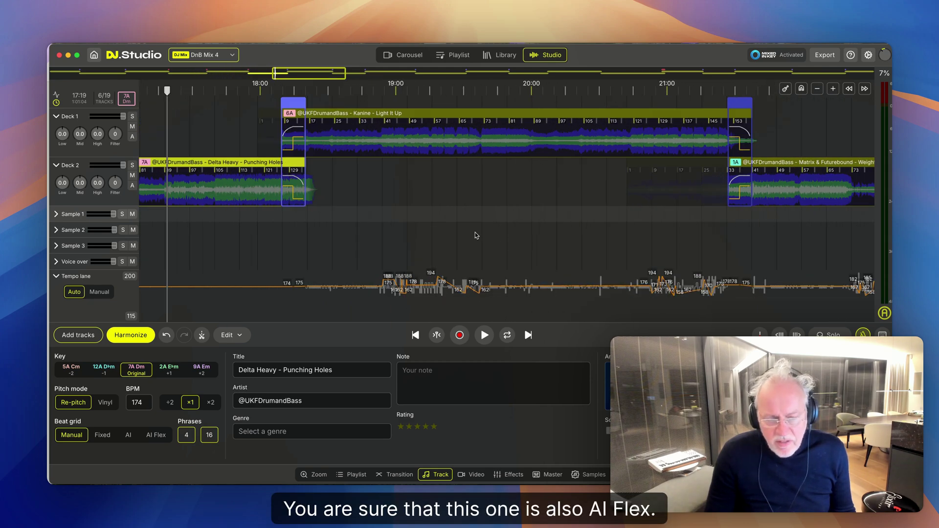
click(328, 232)
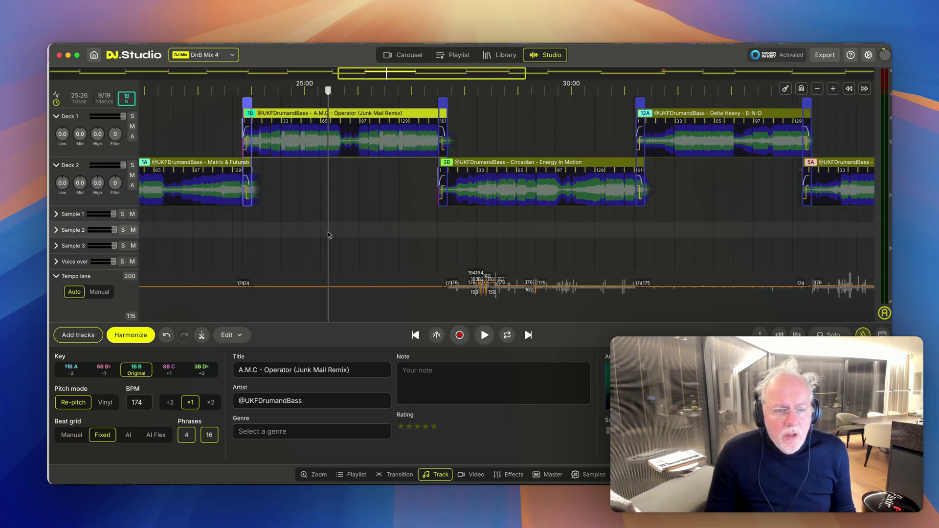
click(103, 436)
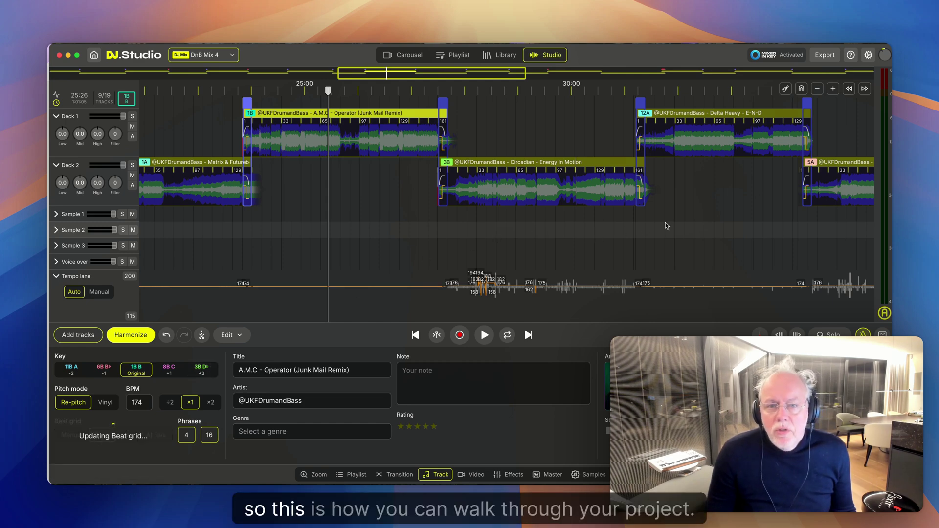
Play "Circadian - Energy In Motion" from about 28:25 and set its beat grid to Fixed
scroll(665, 226, right, 20)
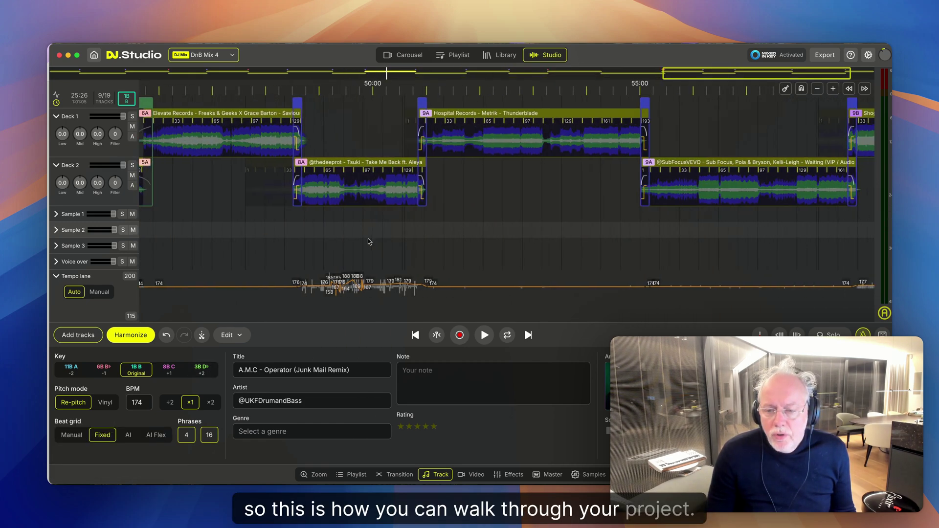
scroll(370, 241, left, 20)
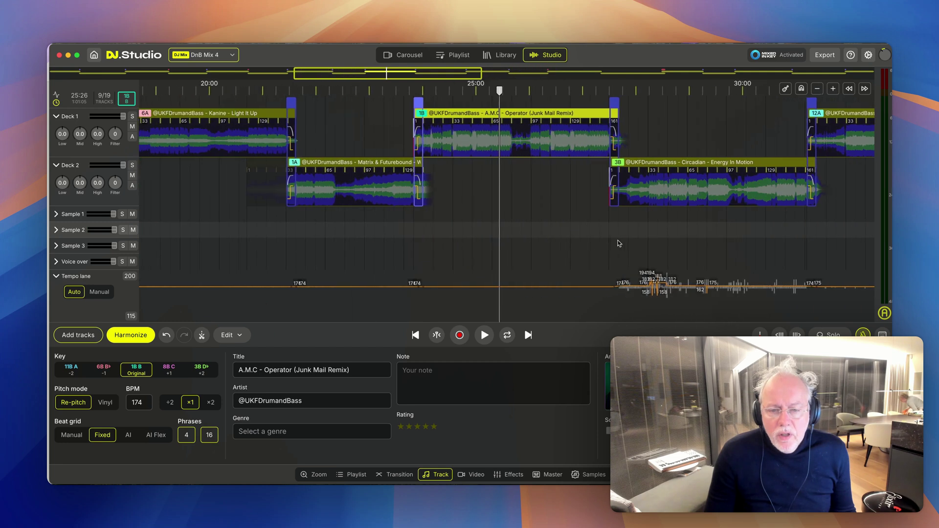
click(663, 229)
key(space)
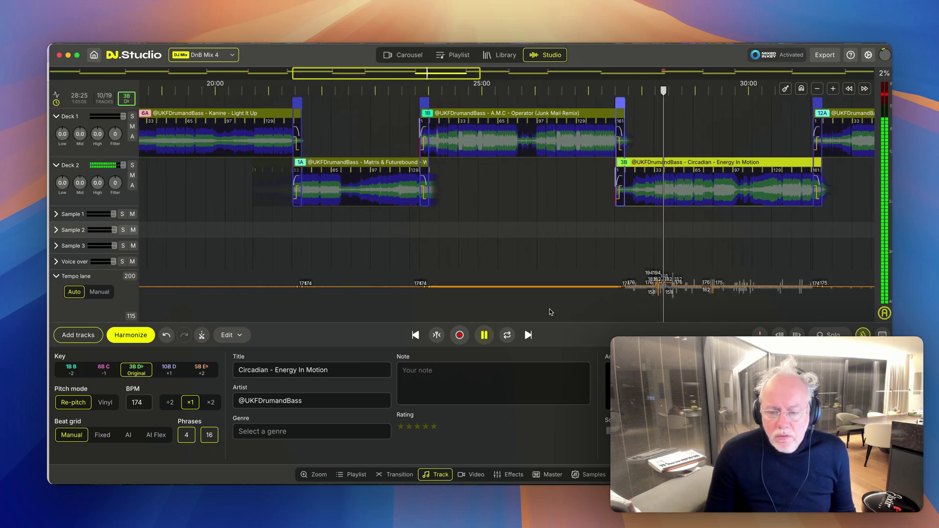
click(101, 436)
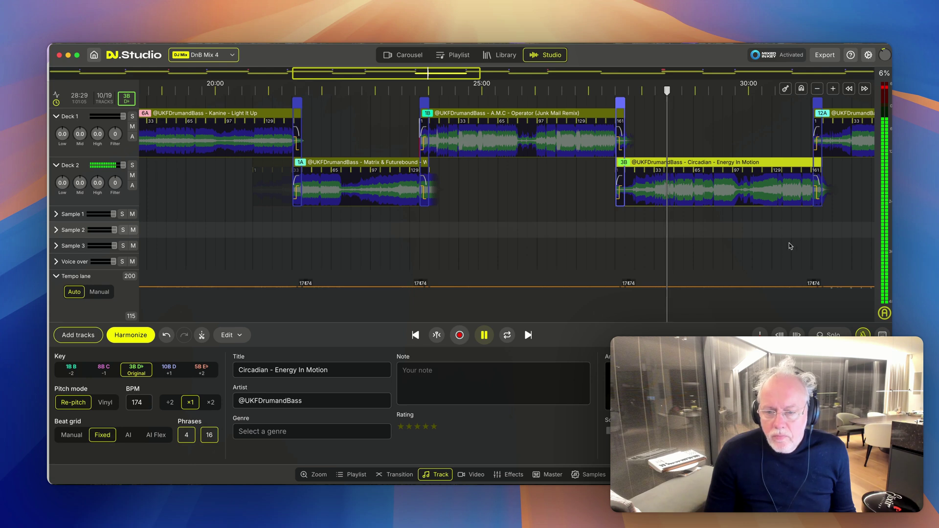
Play "T & Sugah - Danger (REAPER Remix)" from about 35:13 and set its beat grid to Fixed
scroll(635, 243, right, 3)
scroll(634, 243, right, 5)
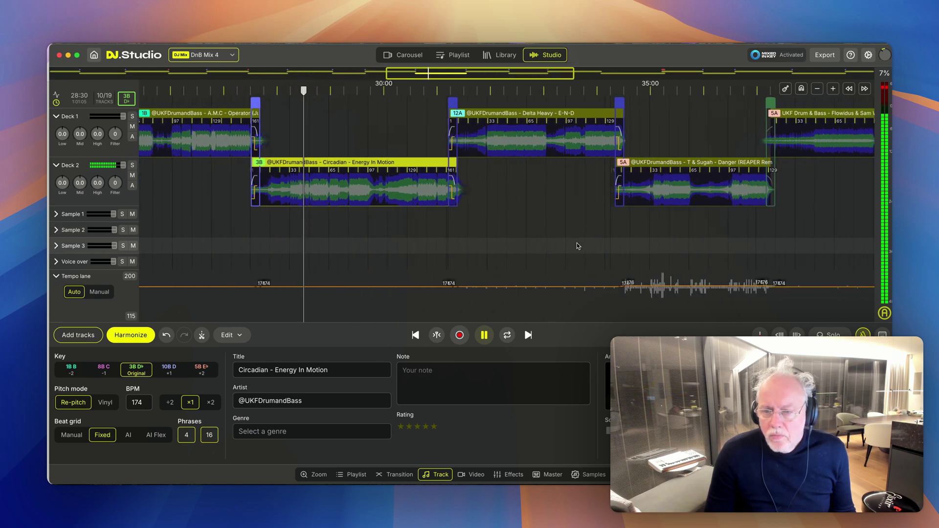
click(662, 246)
click(107, 436)
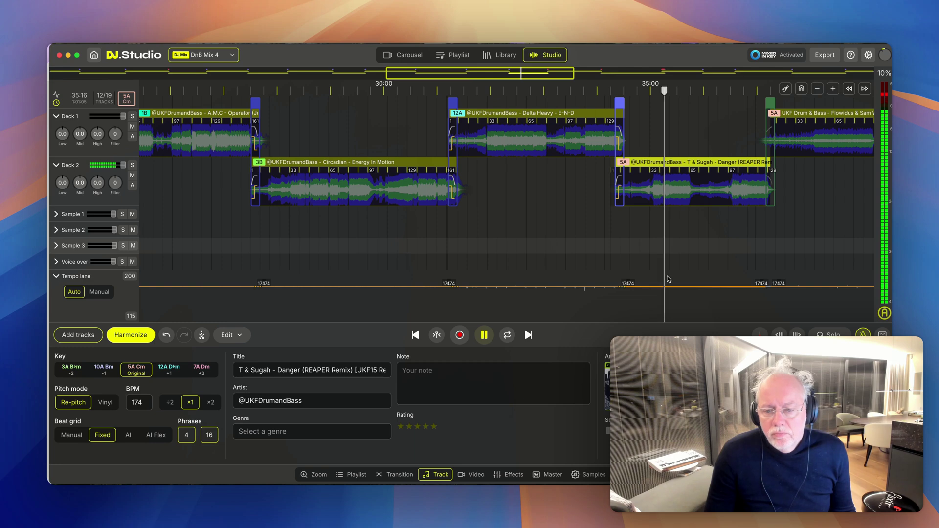
Set the beat grid of "Delta Heavy - E-N-D" to Fixed and play it from about 31:48 past bar 33 to check it
click(480, 253)
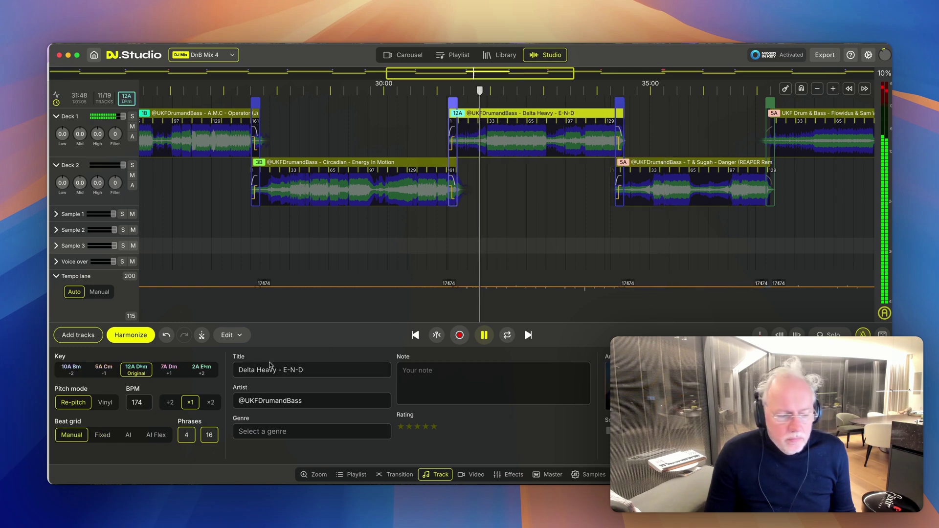
click(110, 435)
scroll(503, 227, up, 5)
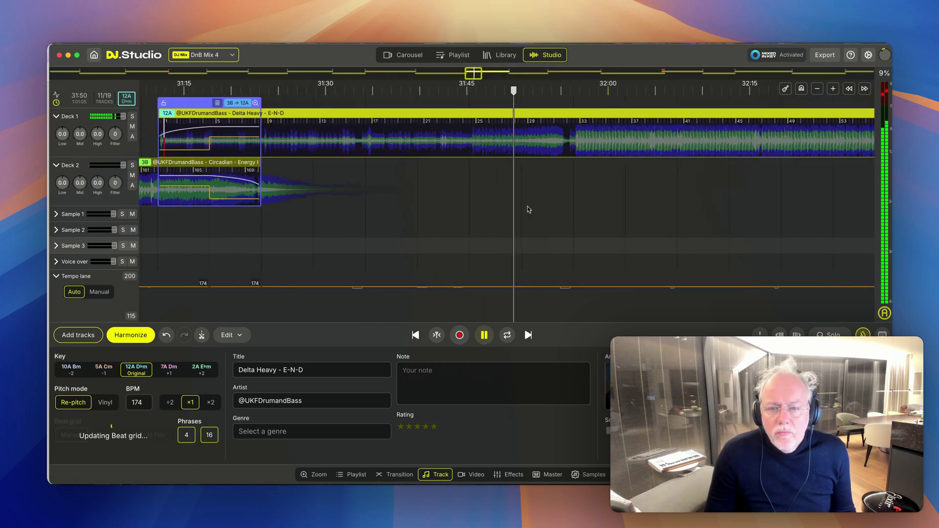
scroll(572, 204, up, 3)
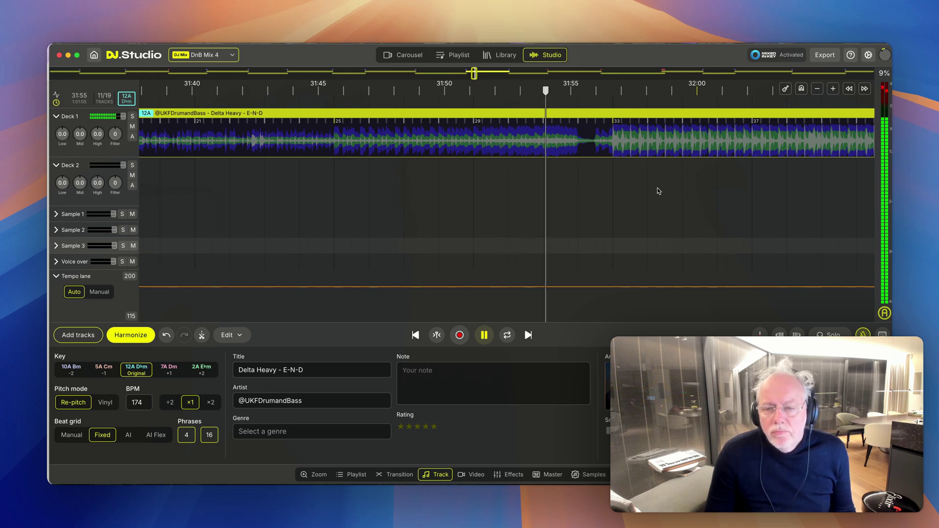
scroll(525, 213, up, 5)
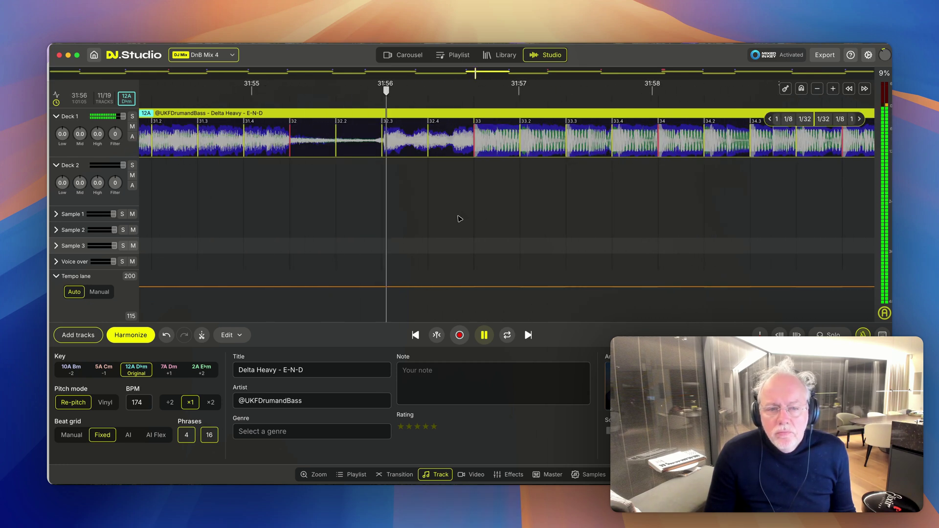
scroll(460, 218, down, 5)
scroll(460, 219, down, 5)
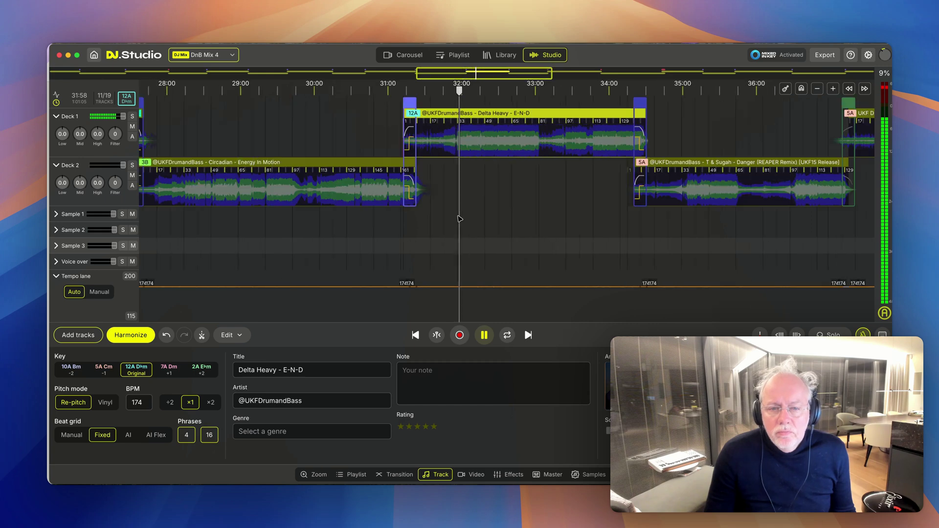
key(space)
Select "Under One Roof" at about 38:30 and set its beat grid to Fixed
scroll(499, 234, right, 5)
scroll(499, 235, right, 5)
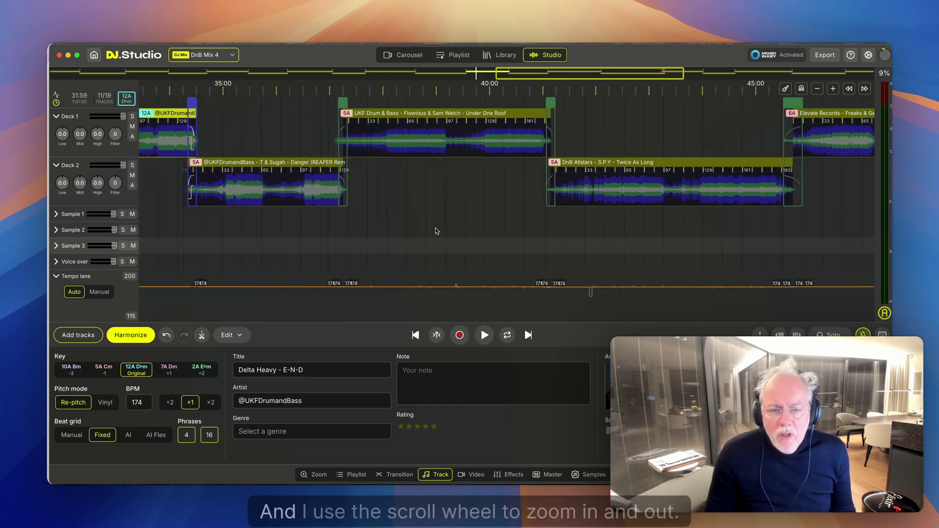
scroll(400, 240, up, 5)
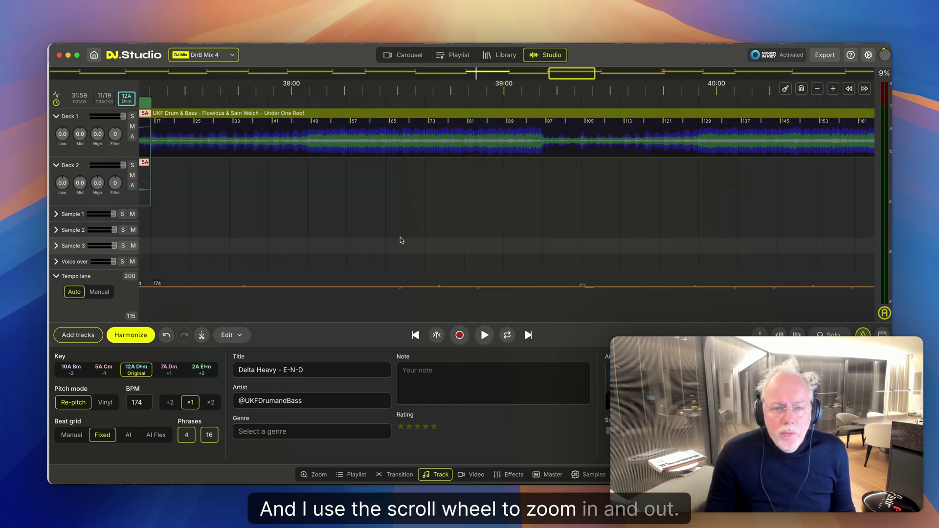
scroll(400, 240, down, 3)
scroll(400, 240, down, 3)
click(400, 240)
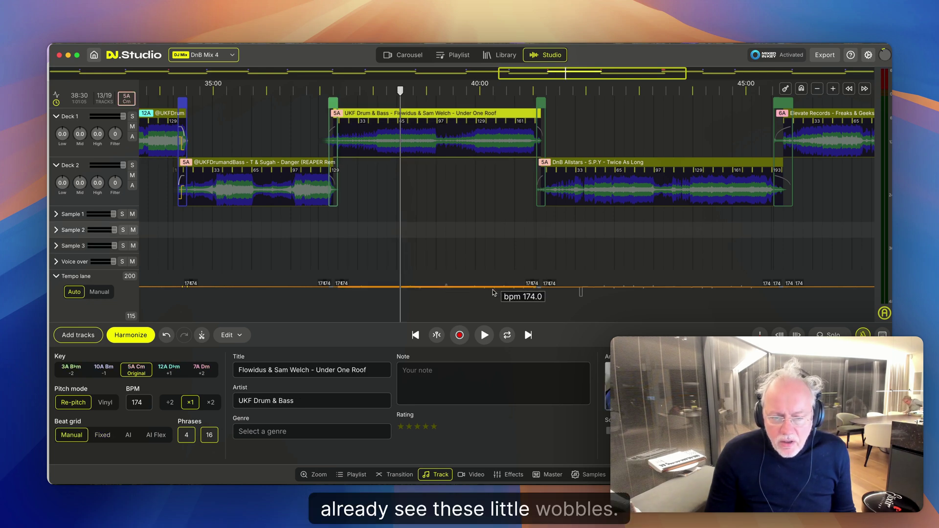
click(107, 438)
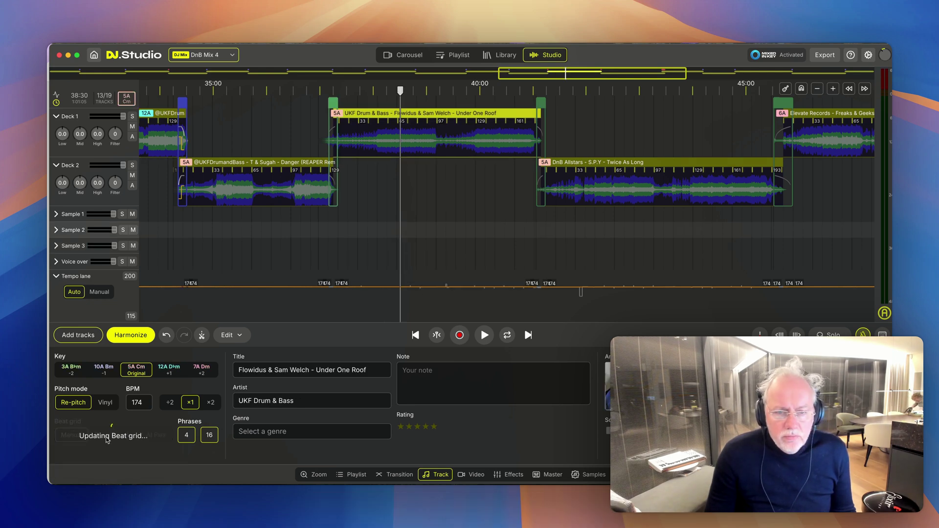
Play "Under One Roof" from about 38:01 and again from about 38:04 to compare the metronome with the break at bar 49
scroll(379, 147, up, 10)
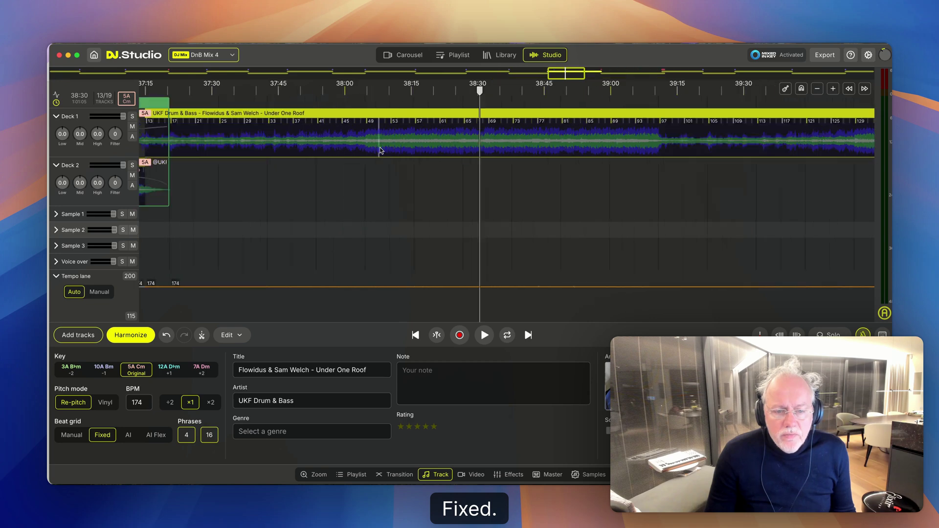
click(322, 142)
key(space)
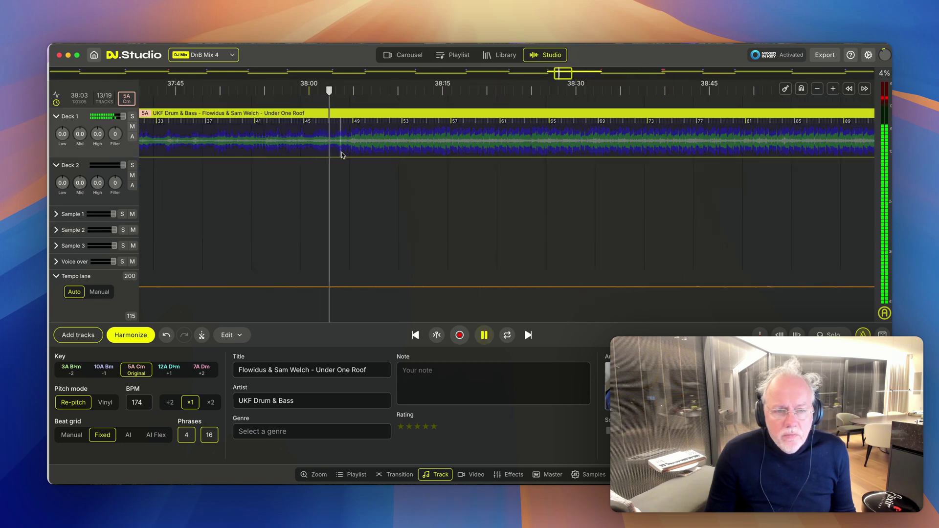
scroll(342, 155, up, 2)
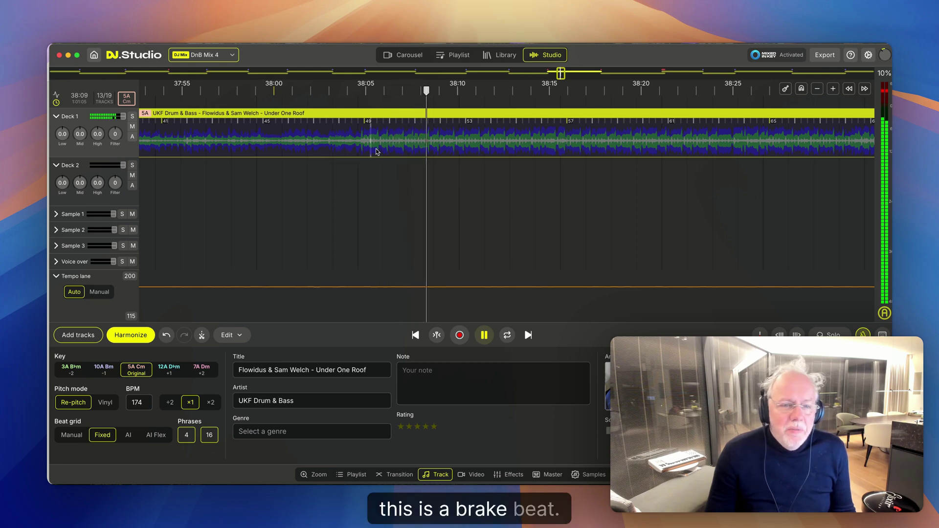
key(space)
scroll(358, 142, up, 5)
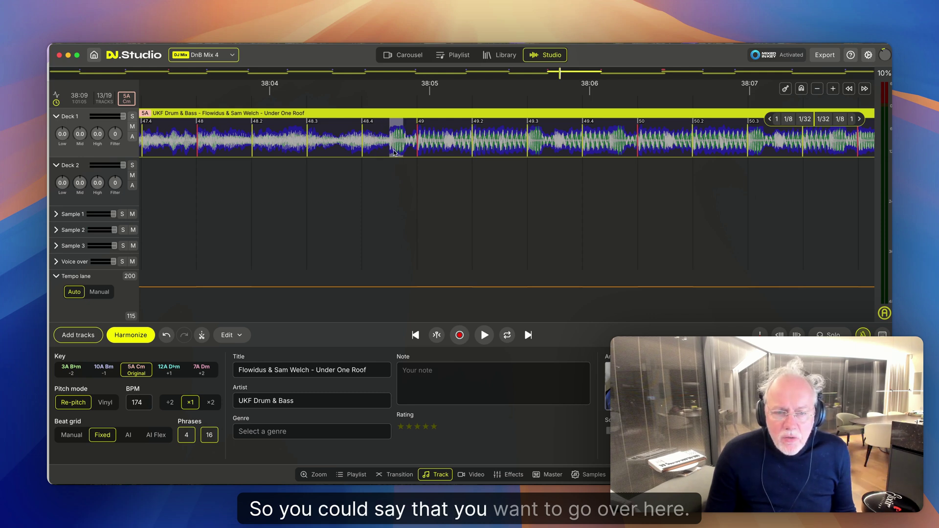
click(268, 194)
key(space)
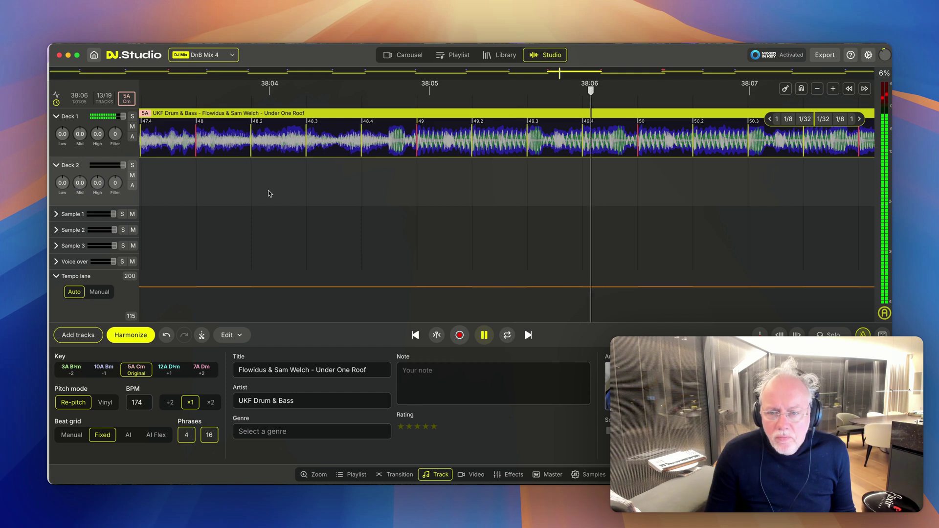
key(space)
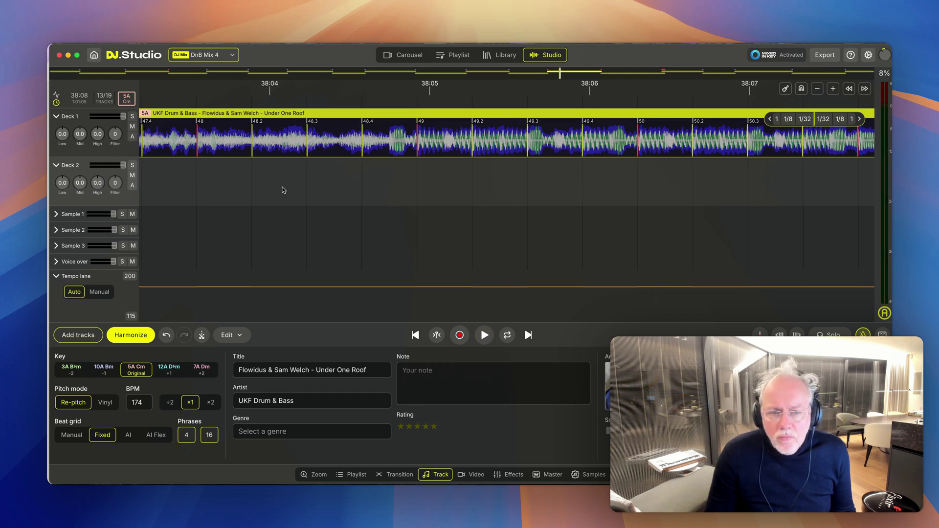
Move the beat grid of "Under One Roof" about half a beat earlier so bar 49 starts on the kick, and play it from about 38:04
drag(417, 155, 334, 180)
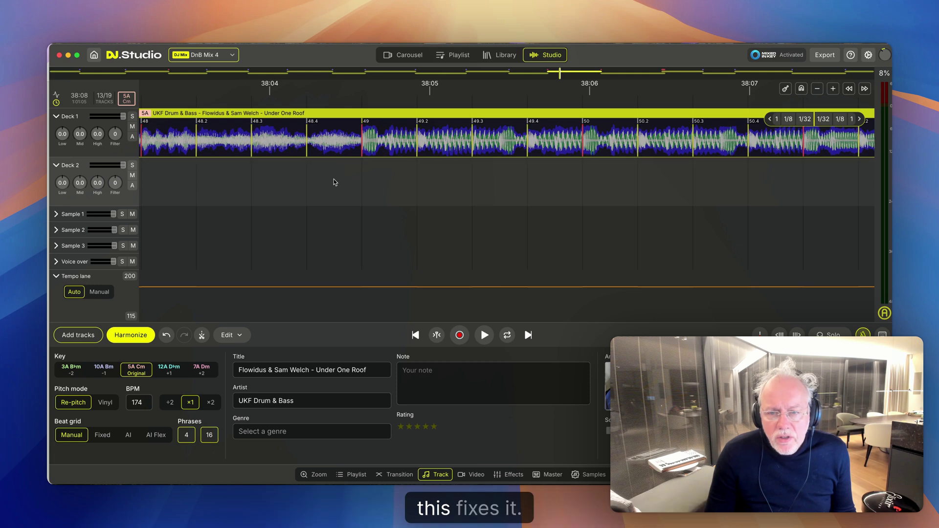
click(306, 175)
key(space)
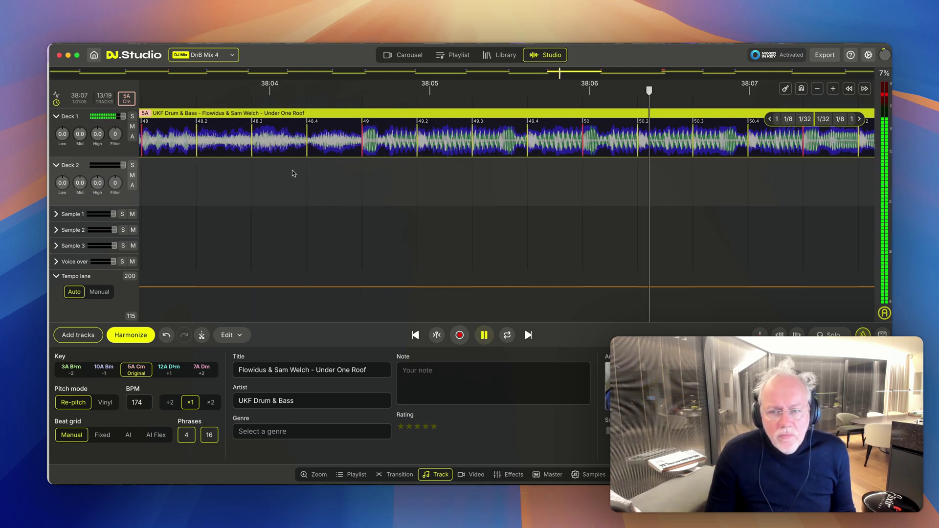
scroll(292, 174, down, 3)
key(space)
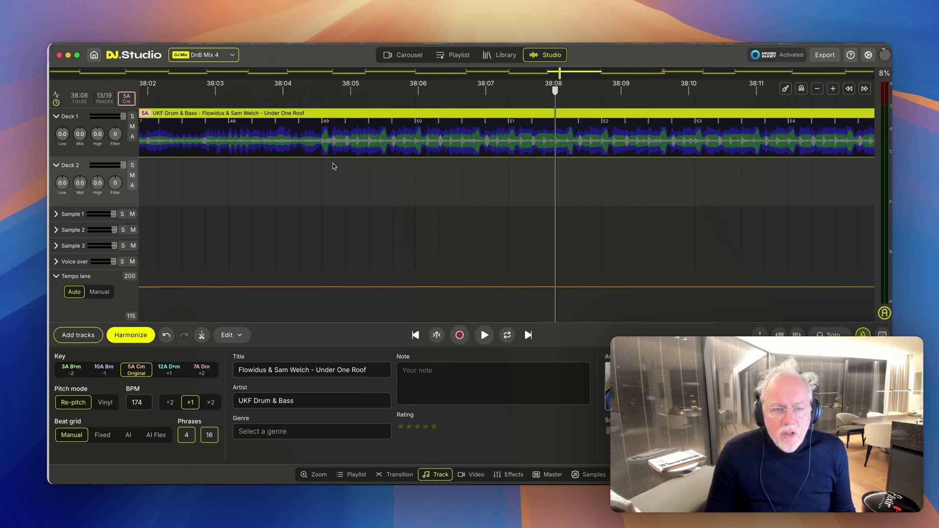
Undo the beat grid shift of "Under One Roof" and examine its Fixed grid around bar 49
scroll(318, 167, up, 3)
key(super+z)
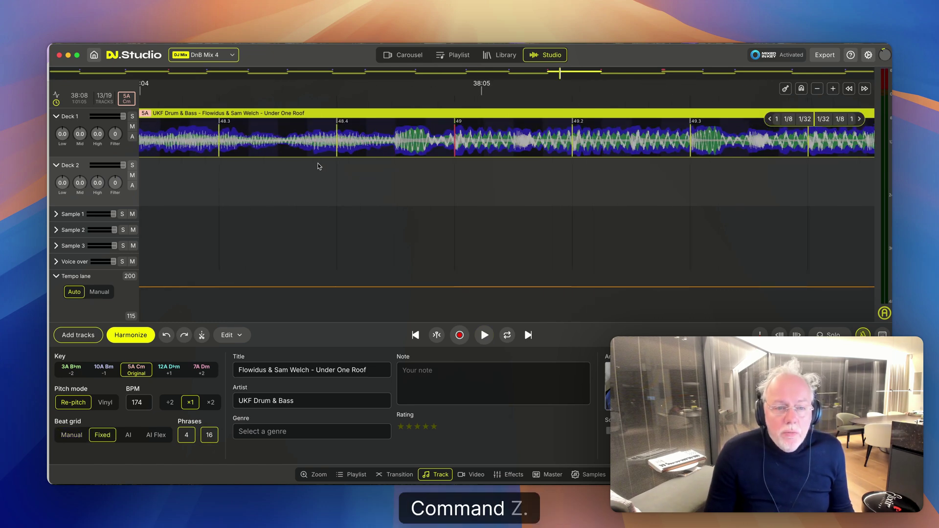
scroll(385, 175, down, 3)
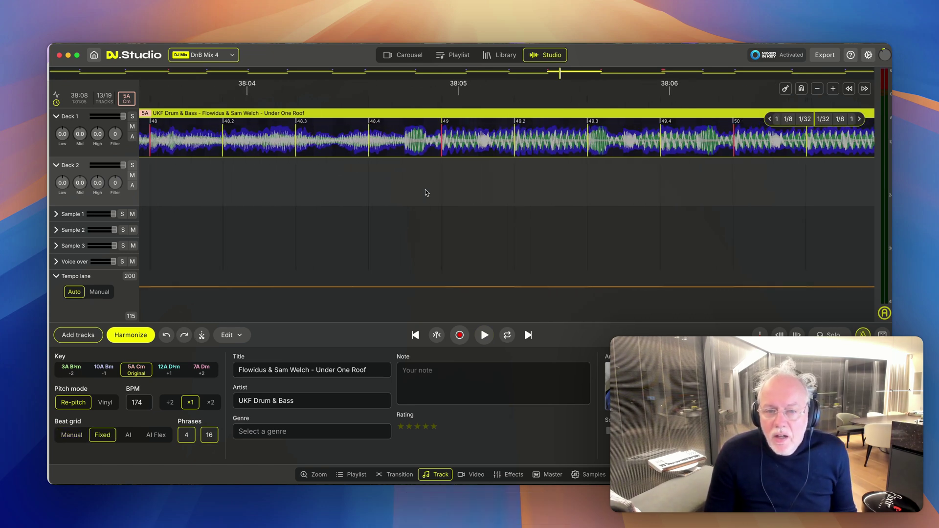
scroll(425, 192, down, 2)
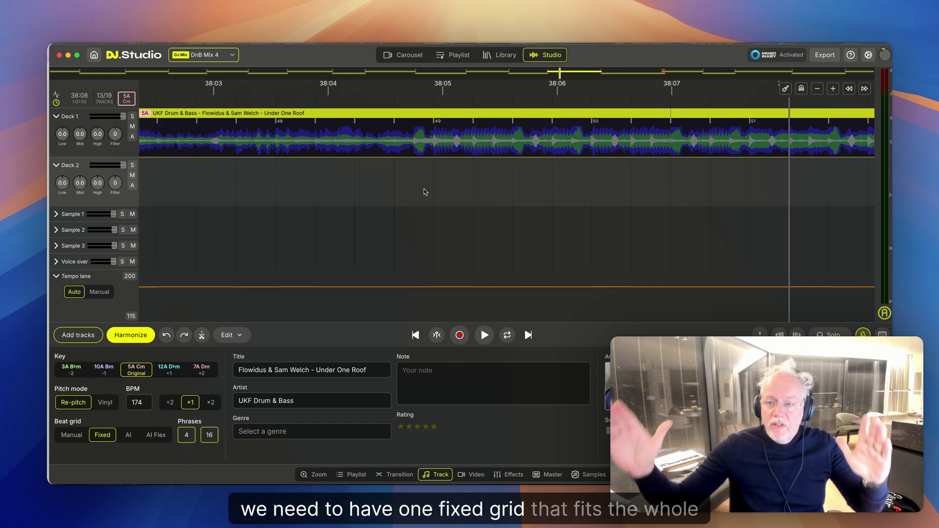
scroll(442, 192, up, 2)
scroll(442, 193, up, 1)
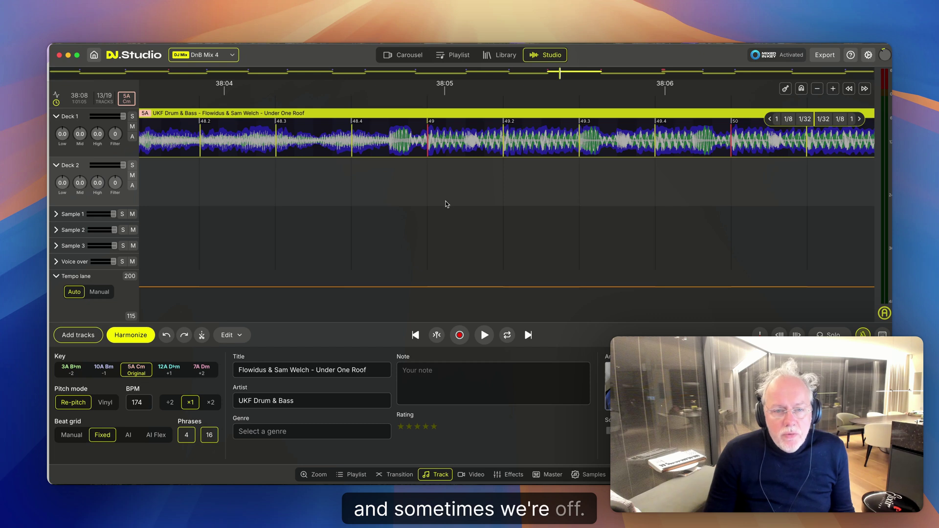
Set the beat grid of "Under One Roof" to AI and play it around 38:05 to compare the break with the metronome
click(128, 435)
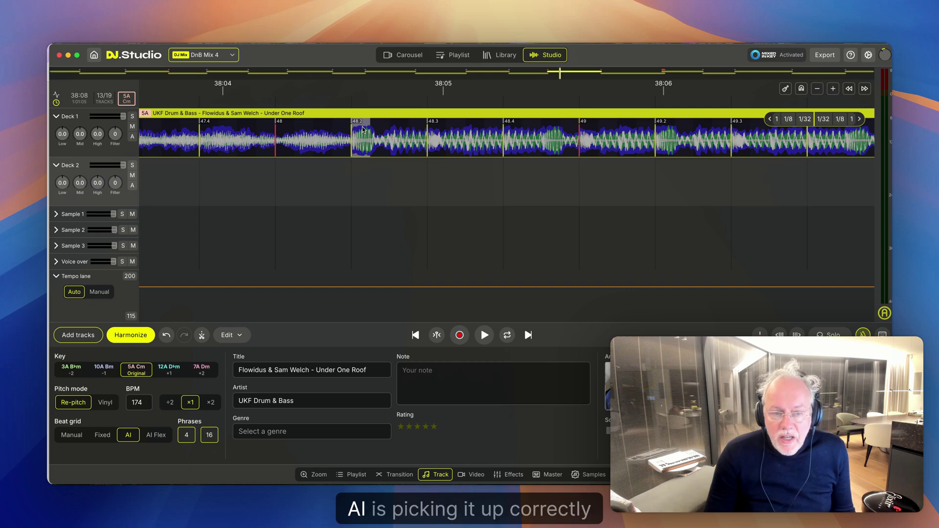
scroll(483, 226, down, 5)
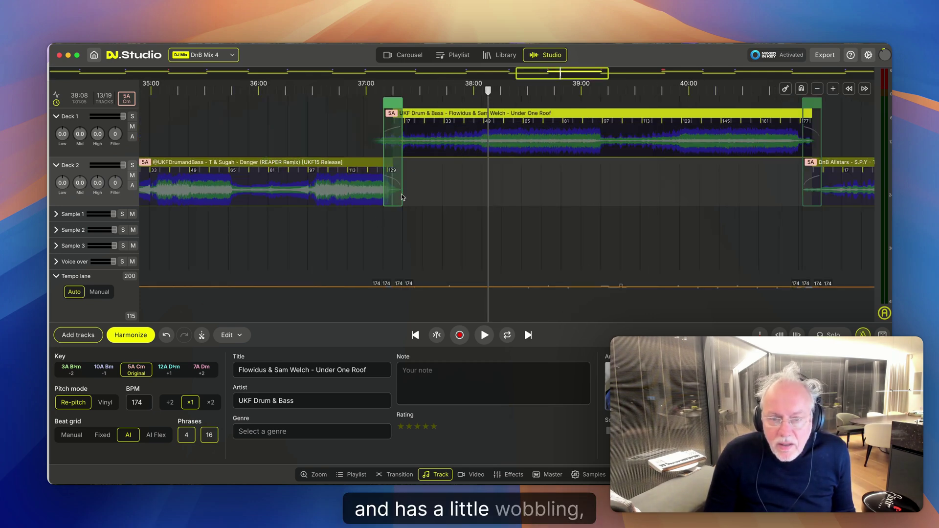
click(478, 190)
key(space)
scroll(478, 191, up, 5)
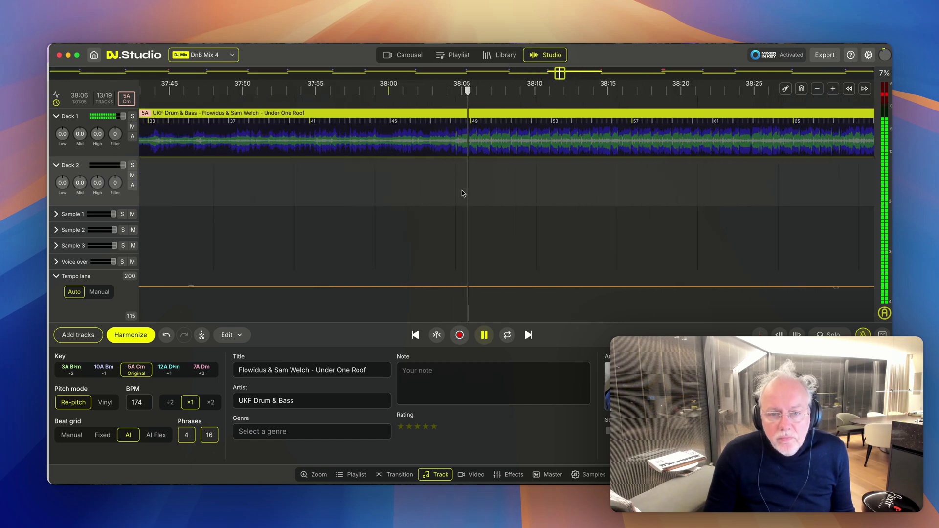
key(space)
scroll(460, 179, up, 3)
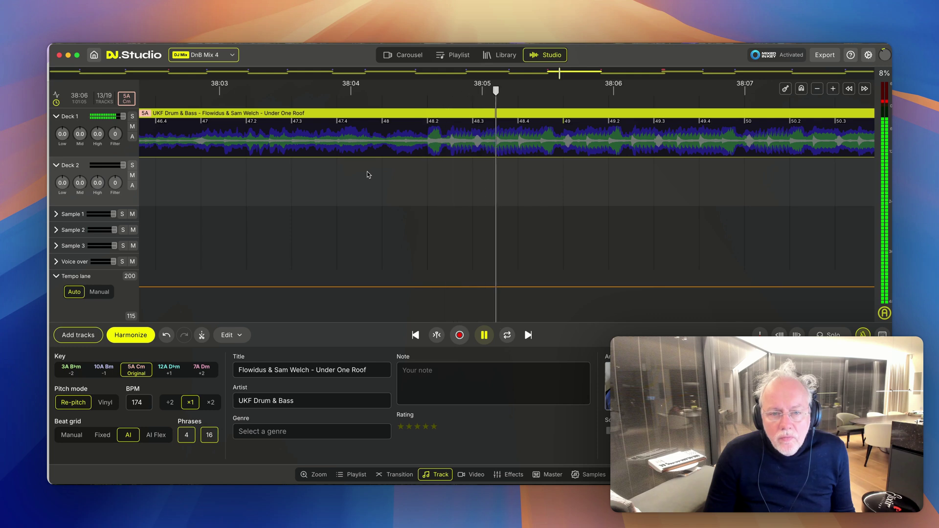
key(space)
Set the downbeat of "Under One Roof" at beat 48.2, where the break starts, and play it from there to check the metronome
click(428, 143)
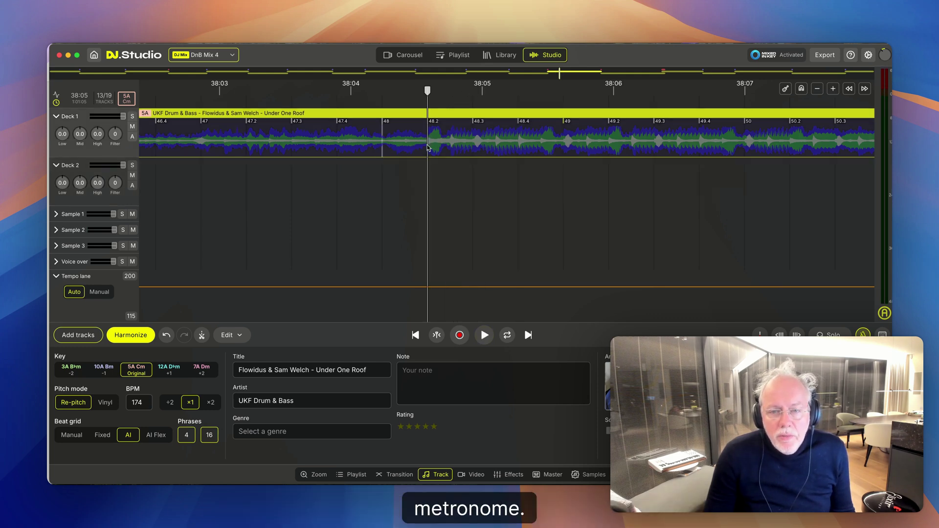
right_click(428, 147)
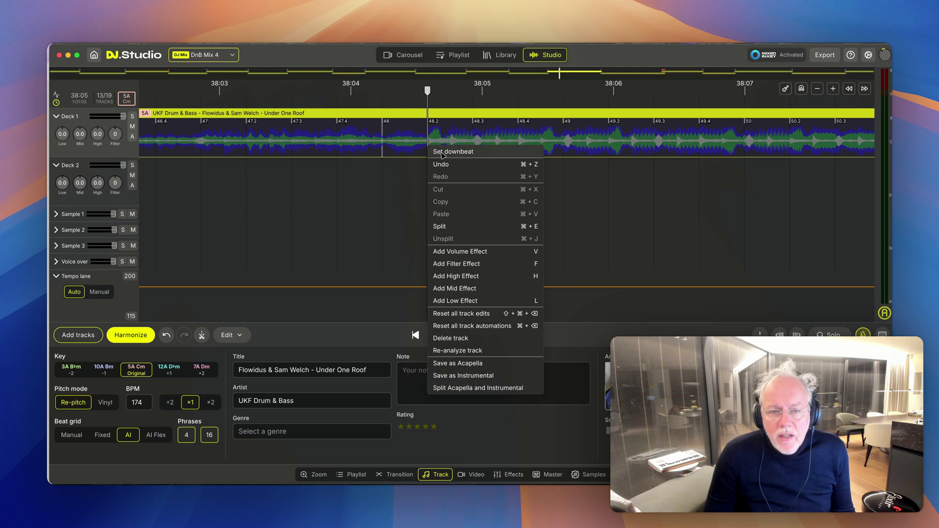
click(440, 153)
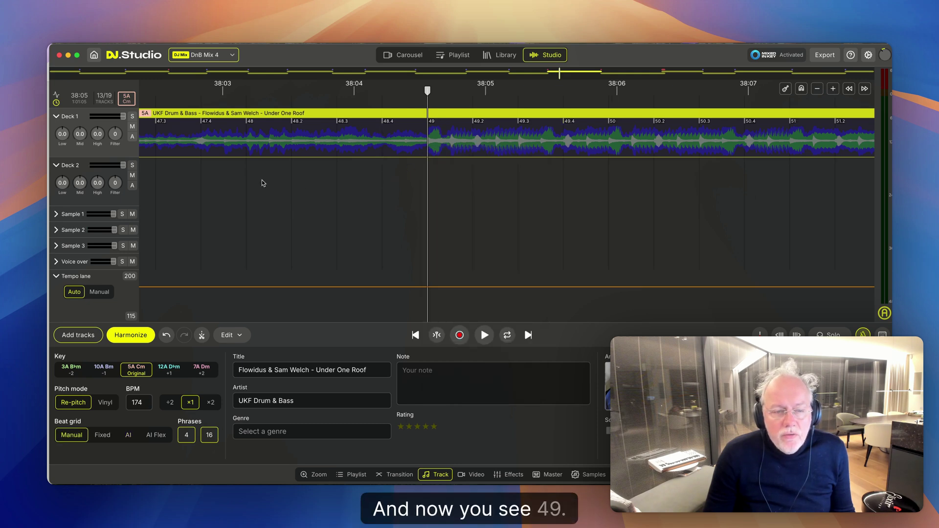
key(space)
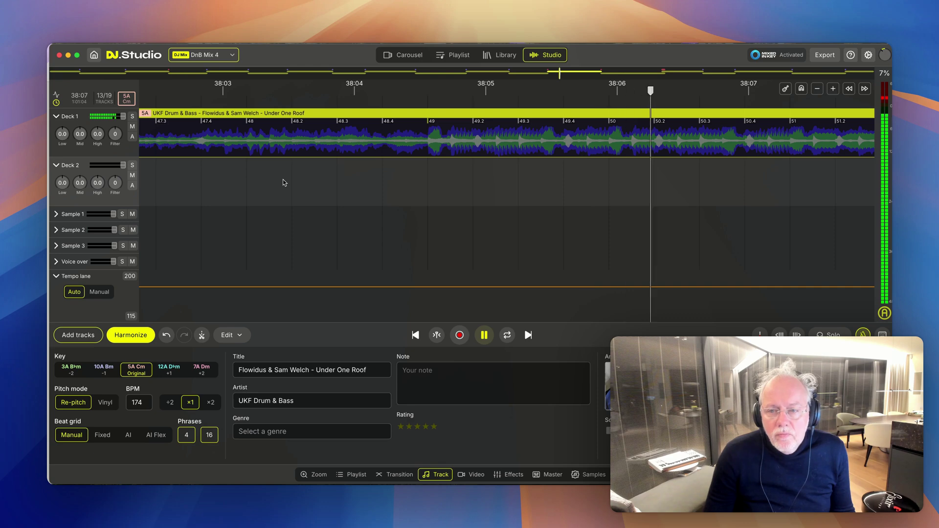
scroll(378, 197, down, 5)
scroll(377, 197, down, 5)
key(space)
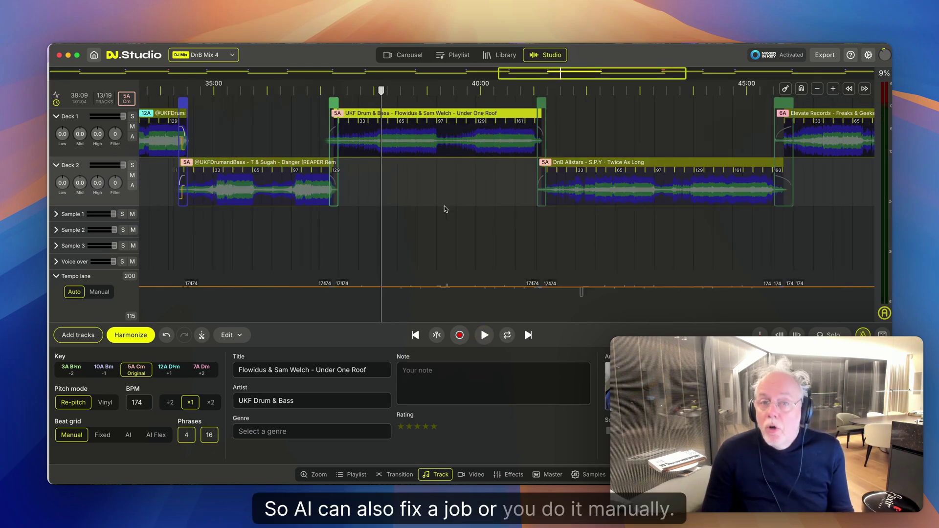
Set the beat grid of "Twice As Long" to Fixed and play it from just before bar 49 to check it against the metronome
click(619, 239)
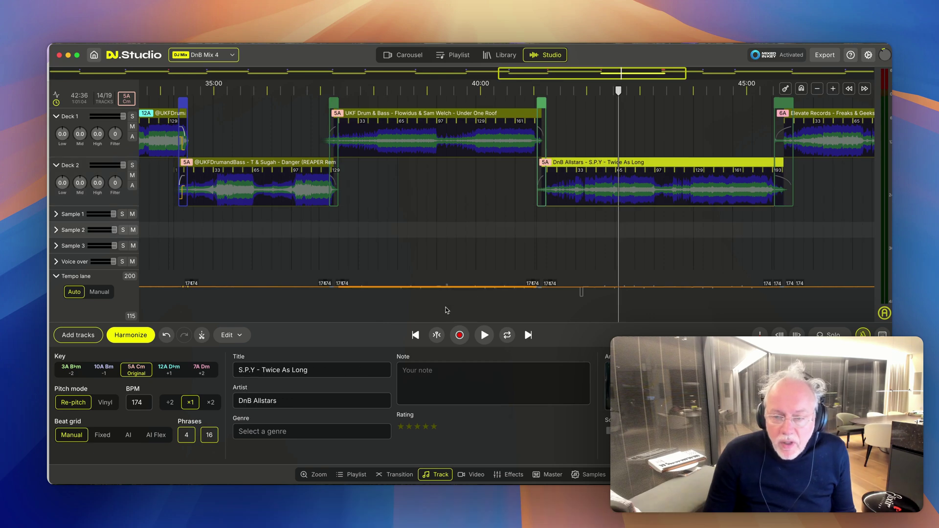
click(180, 436)
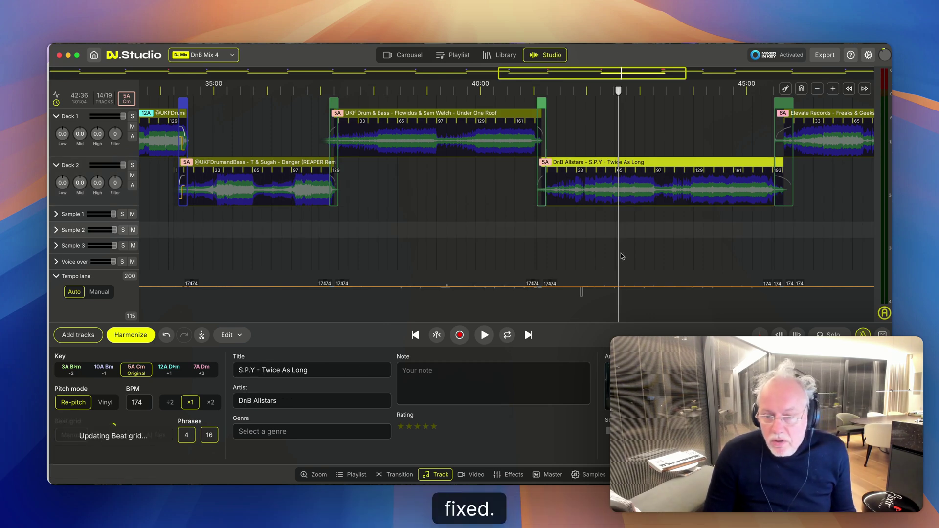
scroll(589, 239, up, 5)
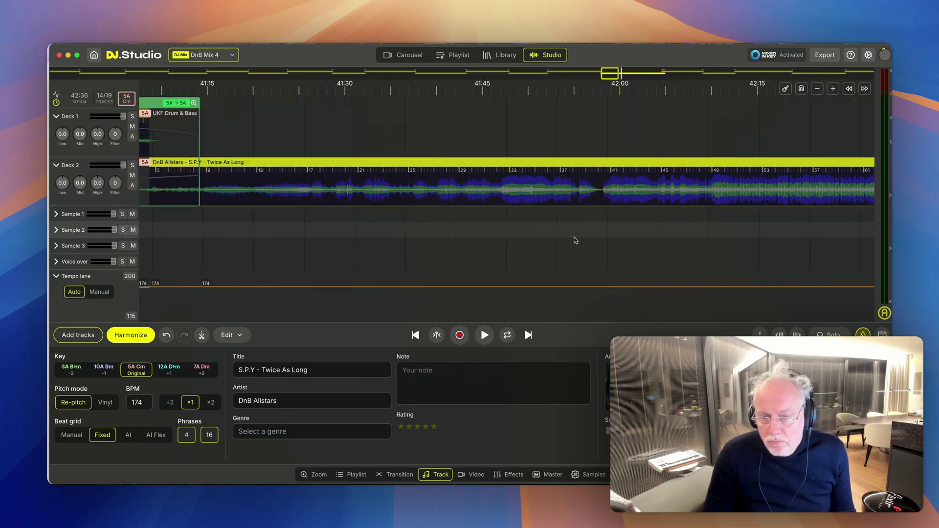
click(698, 221)
key(space)
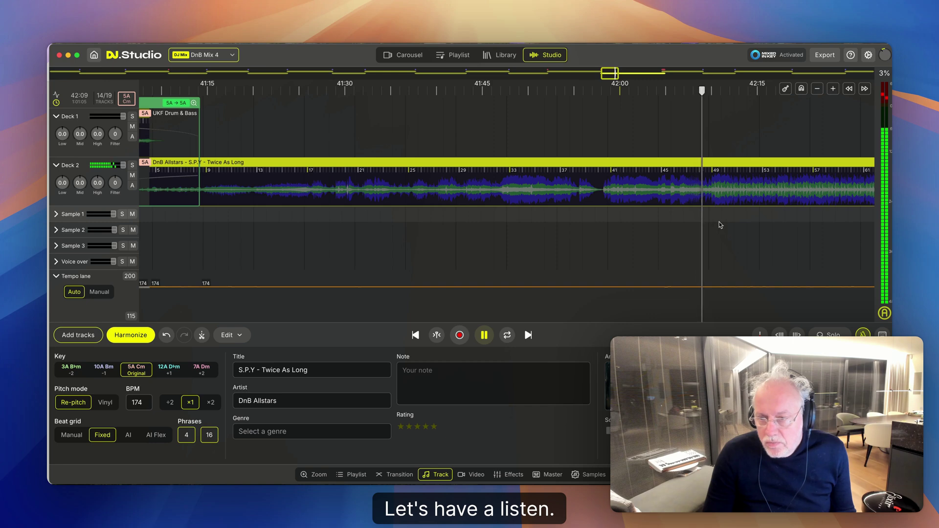
scroll(720, 221, up, 3)
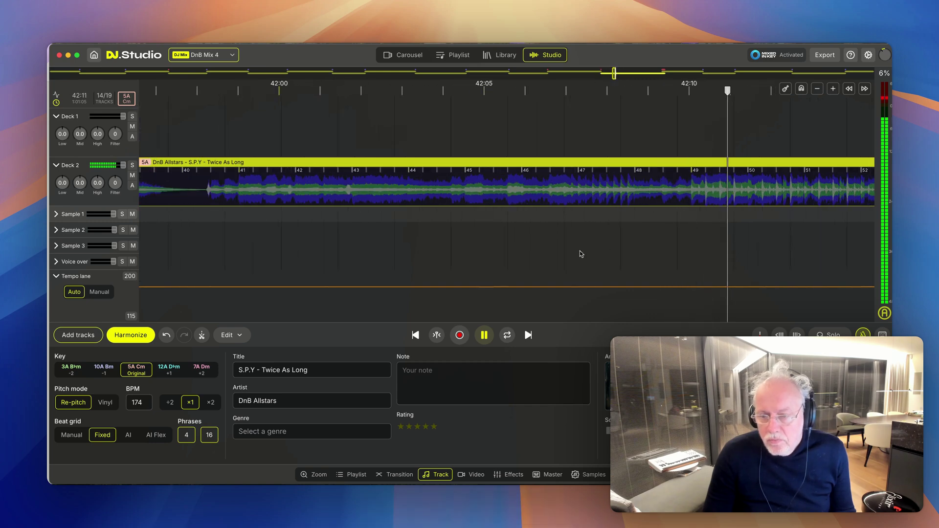
scroll(579, 252, down, 1)
key(space)
scroll(578, 252, down, 10)
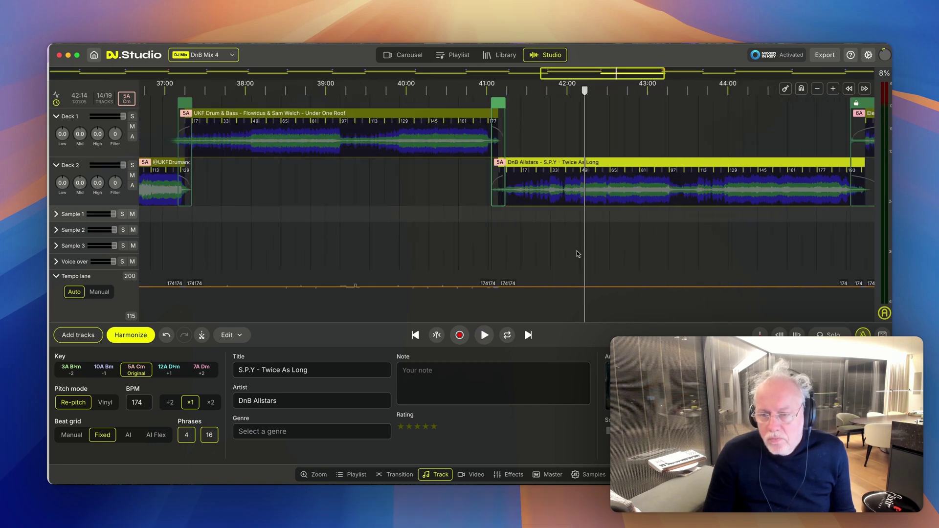
Set the beat grids of "Take Me Back", "Saviour" and "Thunderblade" to Fixed
drag(754, 249, 516, 266)
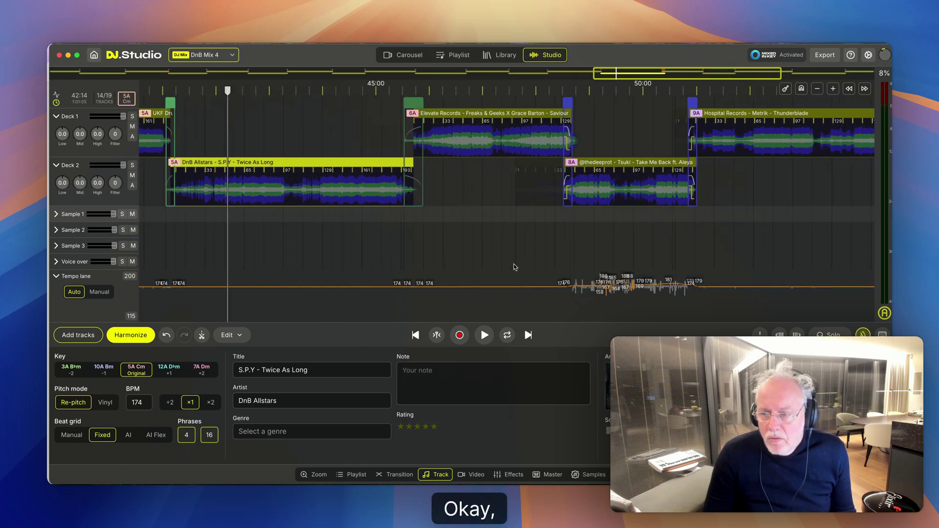
click(533, 262)
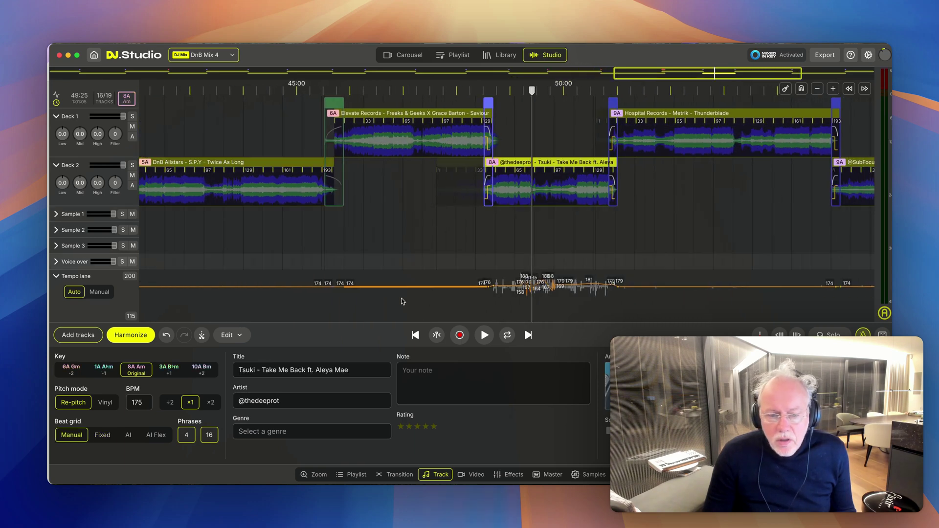
click(103, 435)
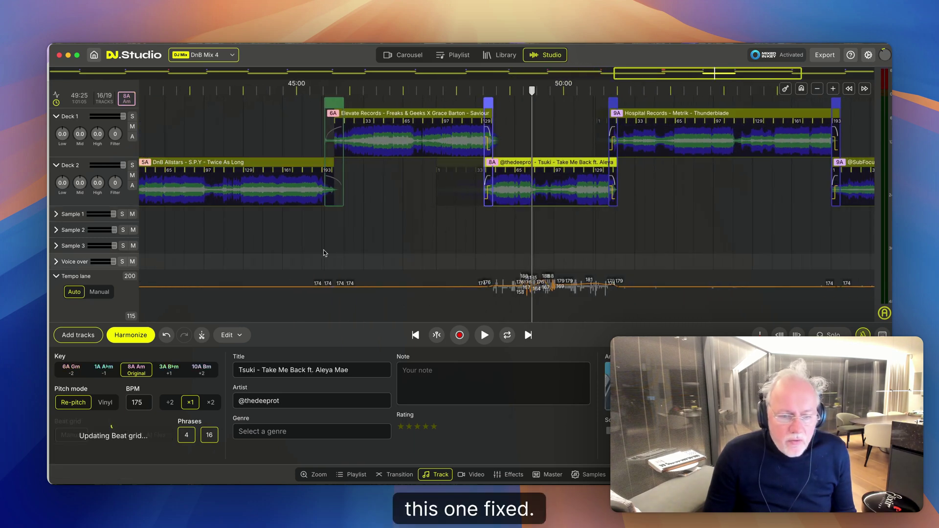
click(391, 236)
click(151, 433)
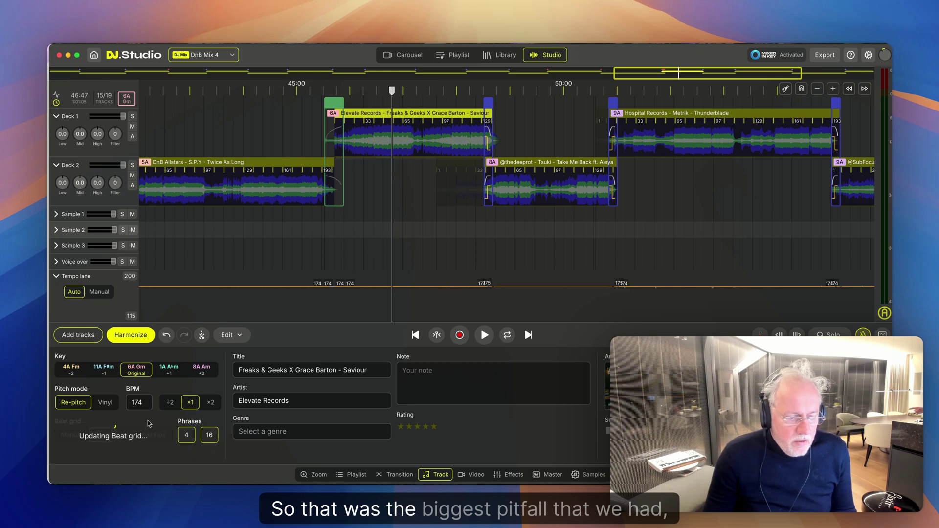
click(687, 232)
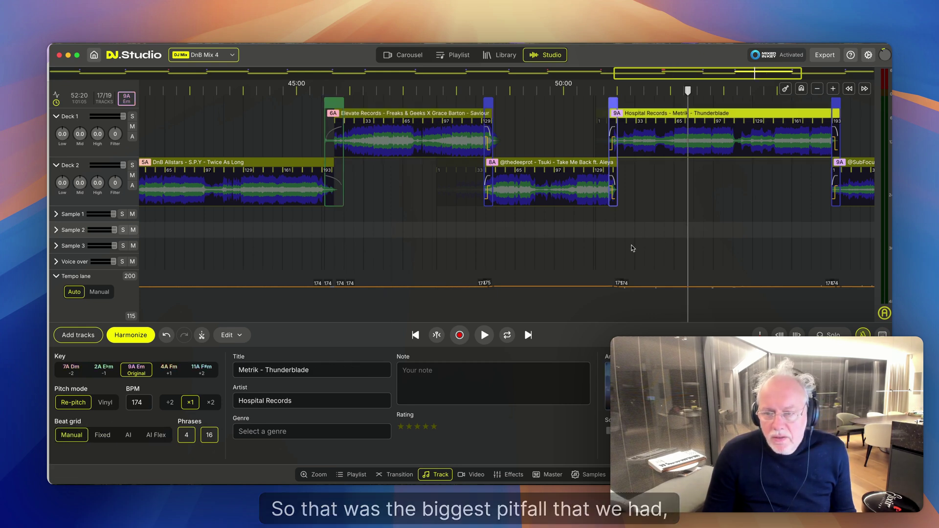
click(95, 435)
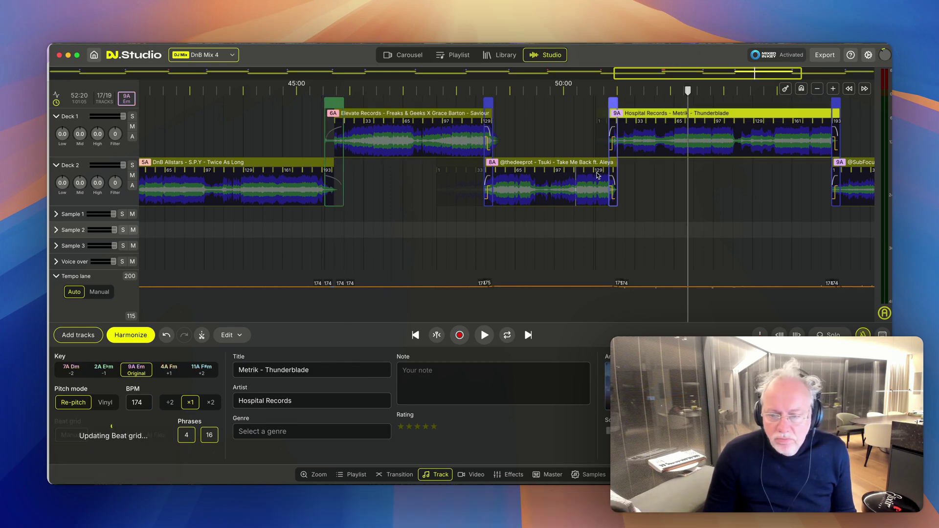
Set the beat grids of the last two tracks, "This Is Goodbye" and "Waiting", to Fixed
scroll(751, 198, right, 10)
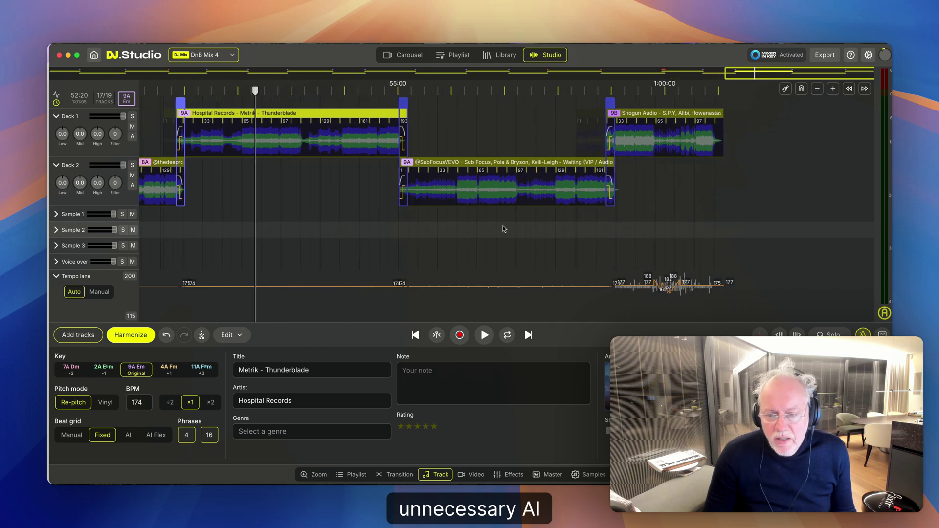
click(507, 243)
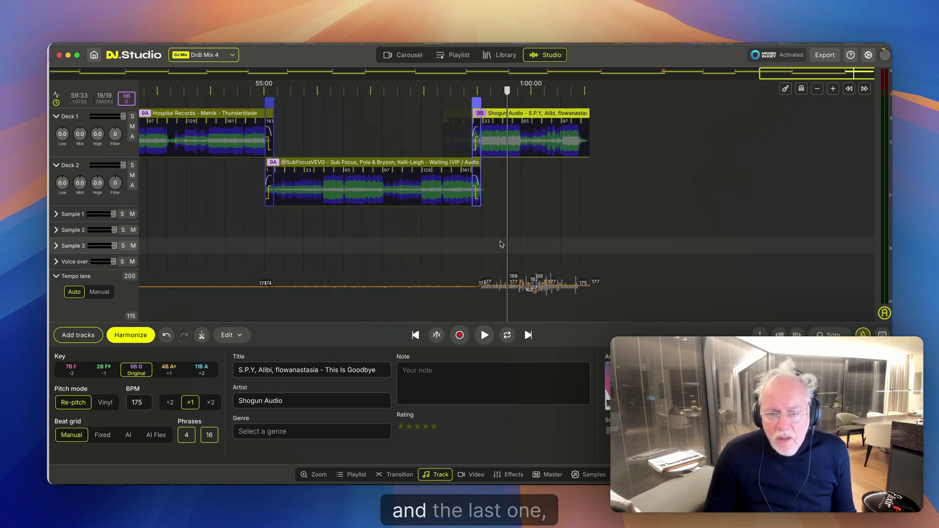
click(102, 435)
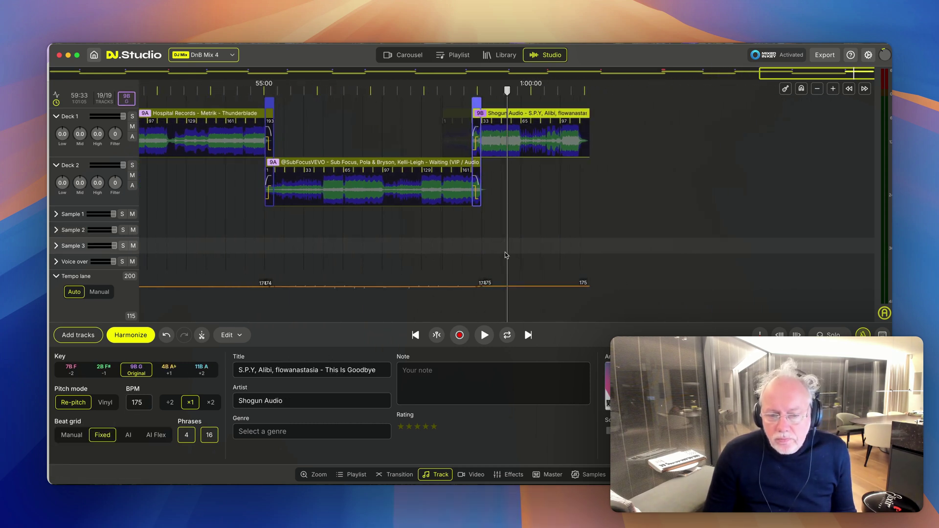
click(374, 263)
click(107, 440)
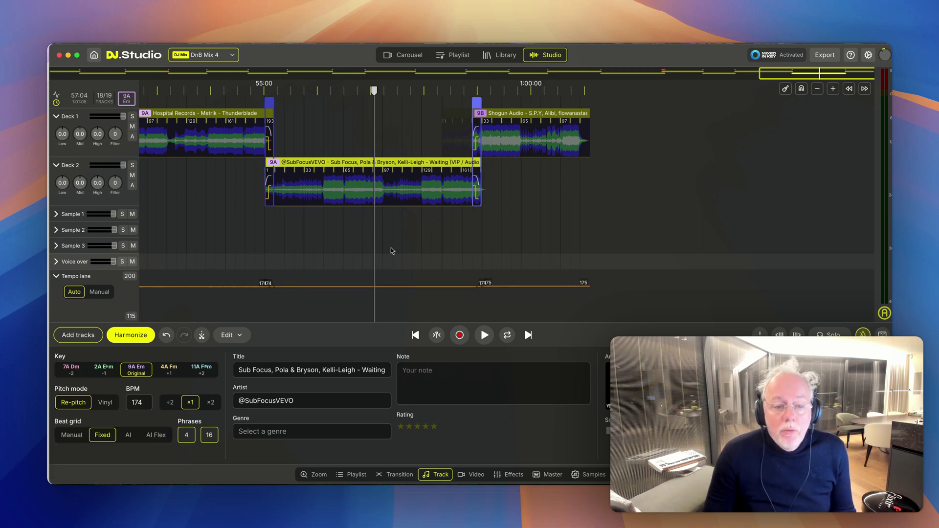
Play "Waiting" from about 56:25 and again from about 56:06 to check the grid at bar 49 against the metronome
click(340, 236)
key(space)
scroll(341, 239, up, 8)
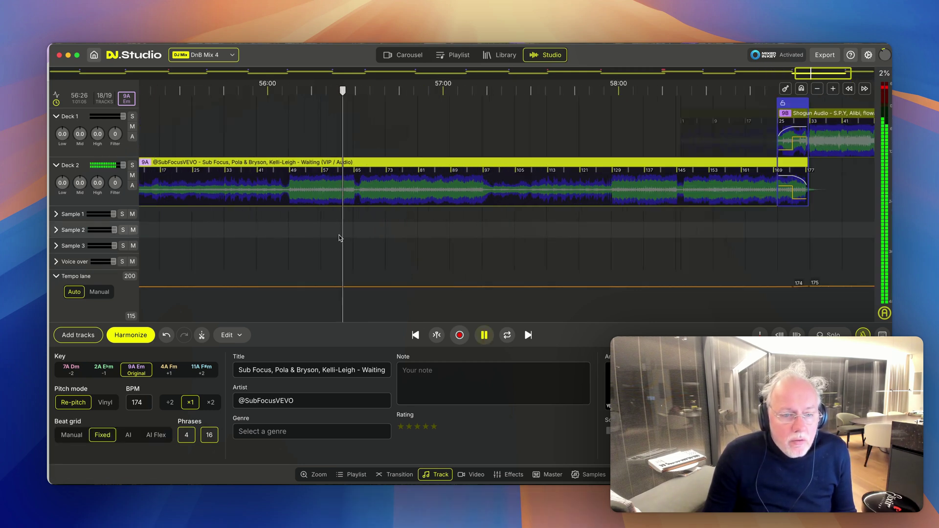
key(space)
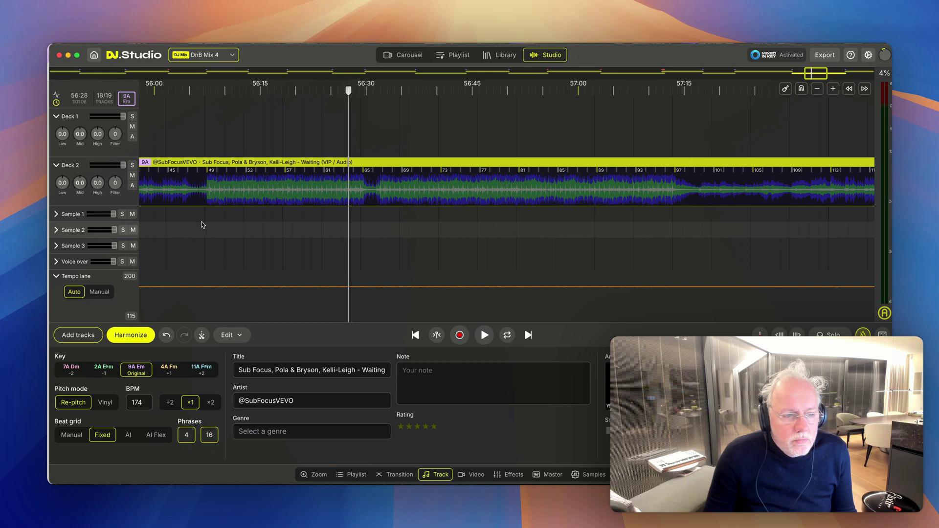
click(196, 224)
key(space)
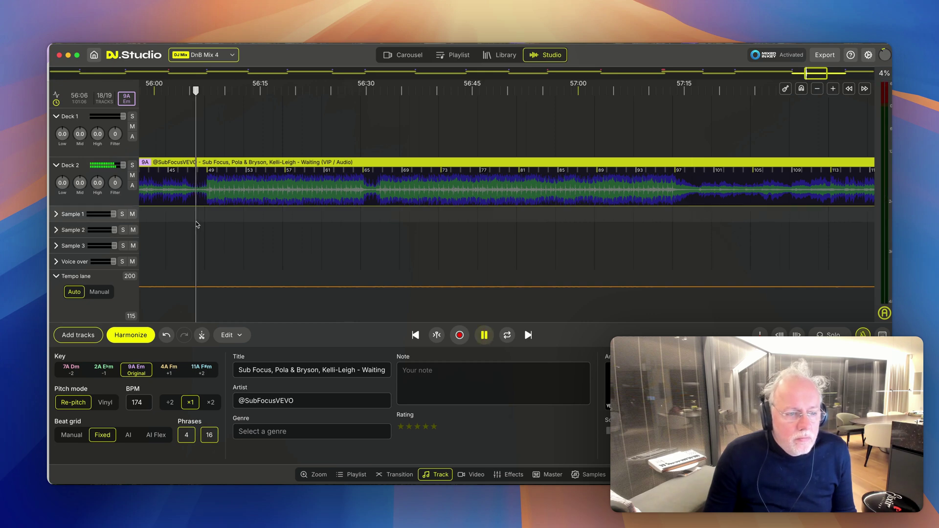
scroll(197, 224, up, 1)
key(space)
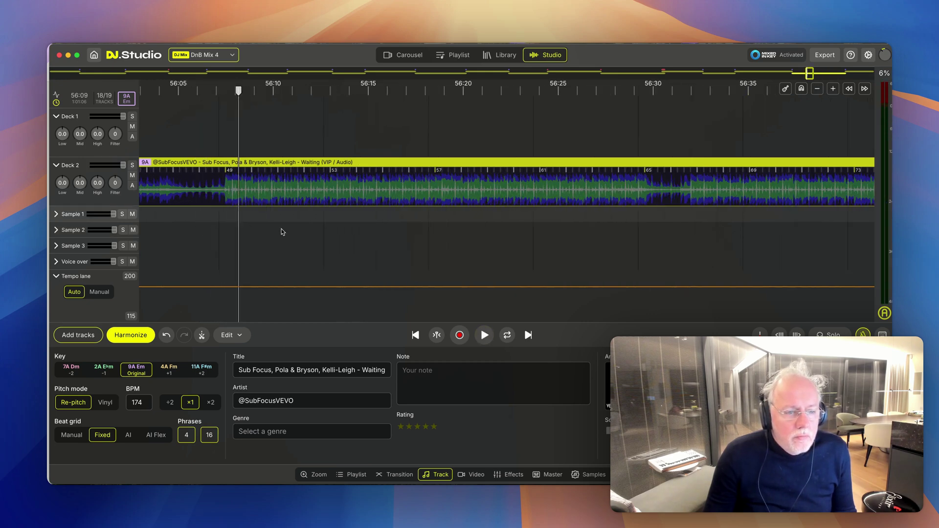
Look back over the mix timeline for a track without a Fixed grid and set the beat grid of "Under One Roof" to Fixed
scroll(223, 98, down, 4)
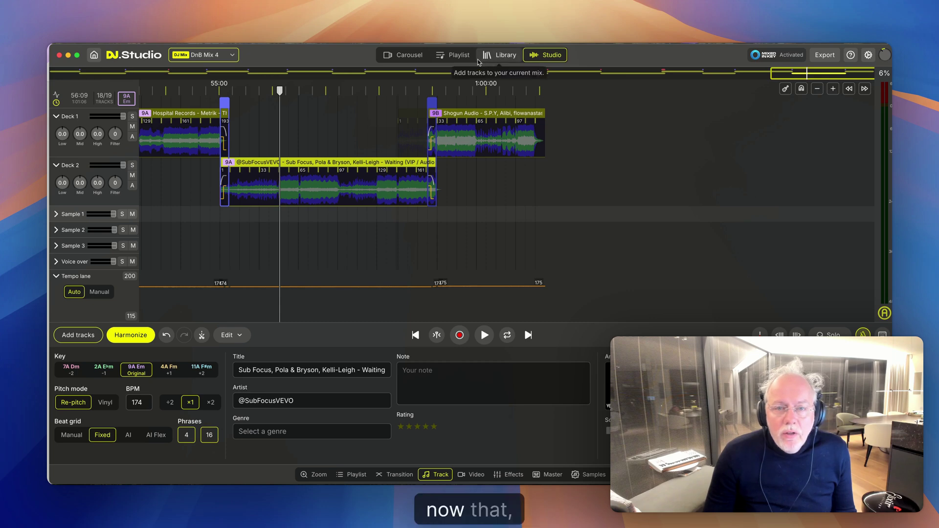
scroll(264, 246, left, 15)
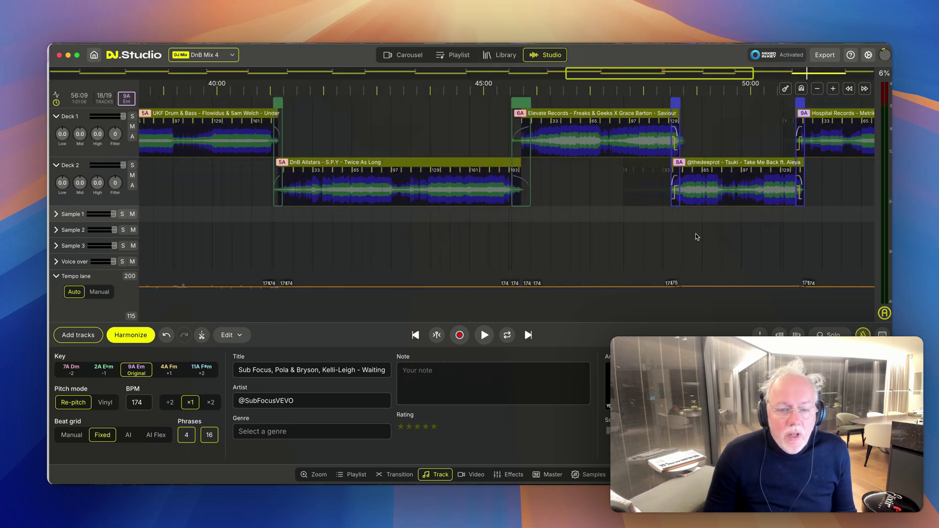
scroll(522, 253, right, 8)
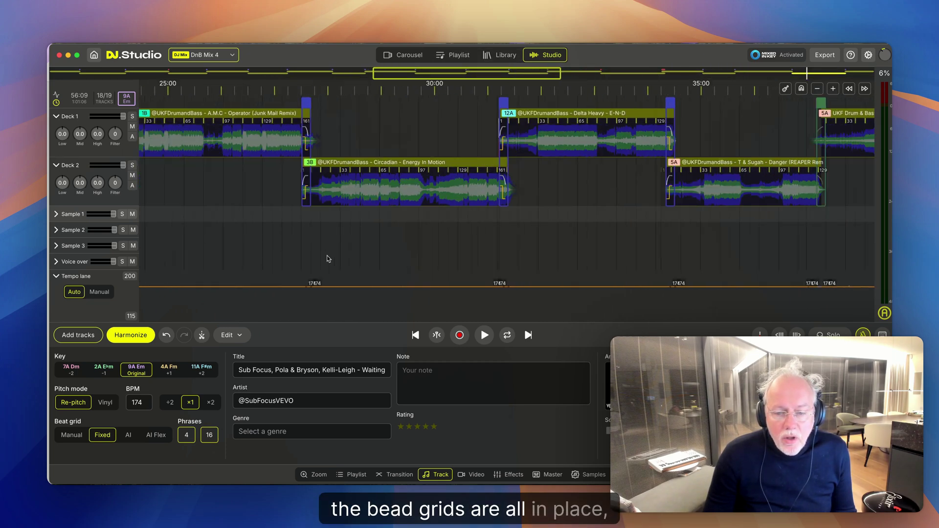
click(370, 242)
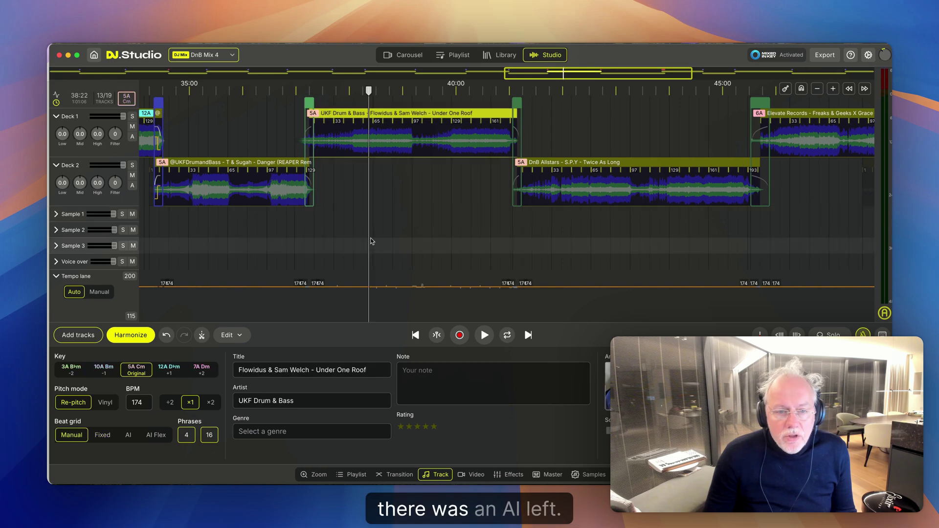
click(102, 435)
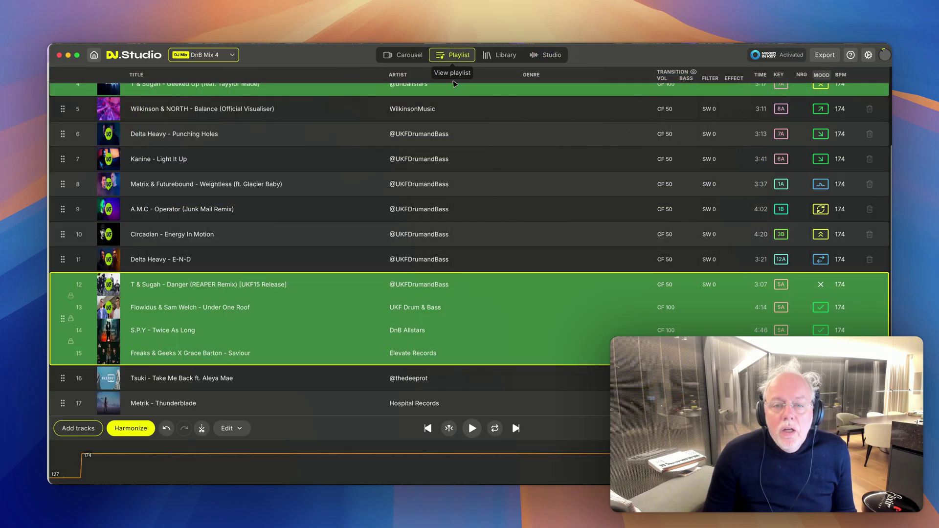
Look through the playlist up to its first track and return to the studio timeline around the start of "I Am Here"
click(452, 55)
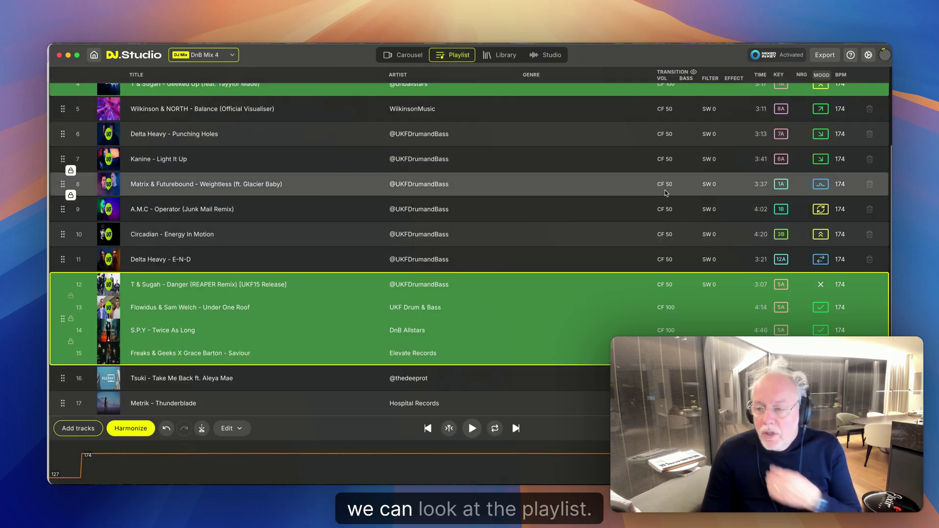
scroll(391, 206, up, 3)
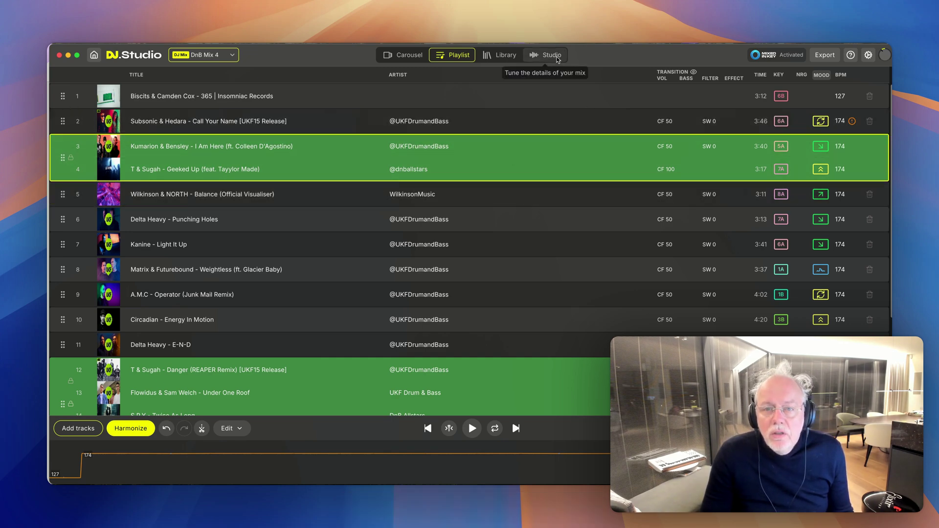
click(549, 54)
scroll(196, 255, left, 2)
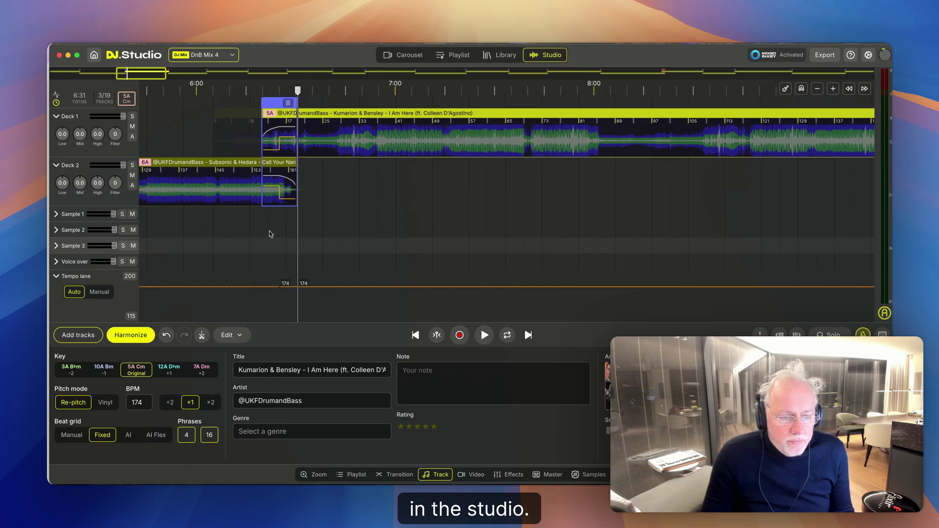
Show the settings of the transition from "Call Your Name" to "I Am Here" and play it through from about 6:19
scroll(270, 234, up, 5)
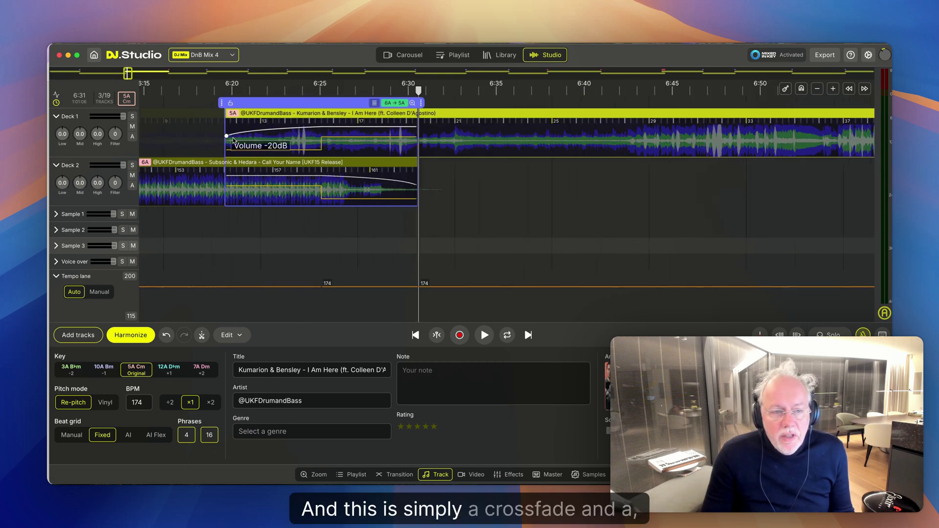
click(394, 475)
double_click(211, 218)
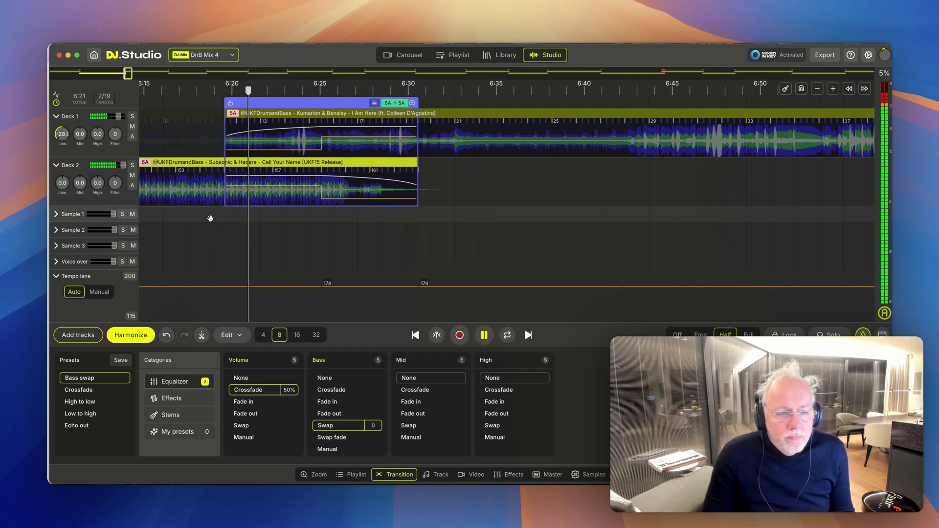
scroll(419, 235, left, 3)
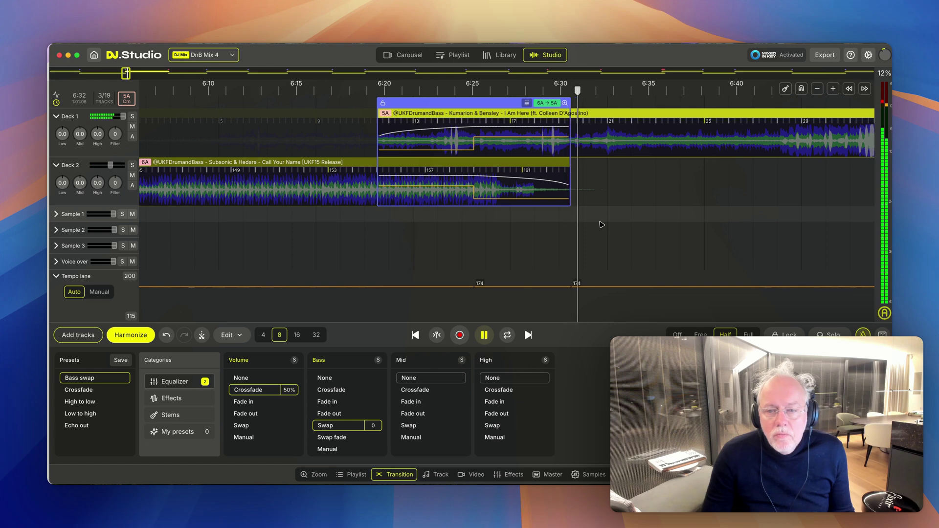
key(space)
Play "Call Your Name" from about 5:43 to hear the drop at bar 129
scroll(522, 266, down, 10)
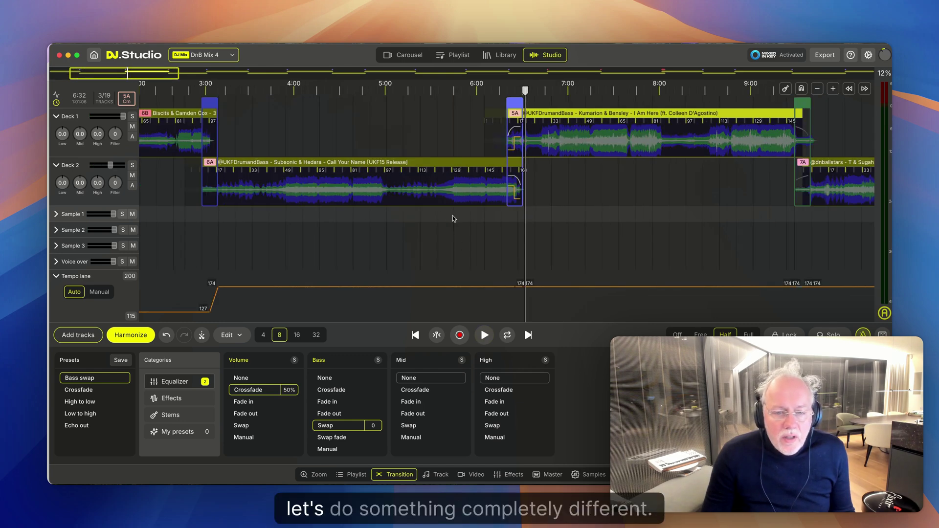
scroll(453, 226, up, 6)
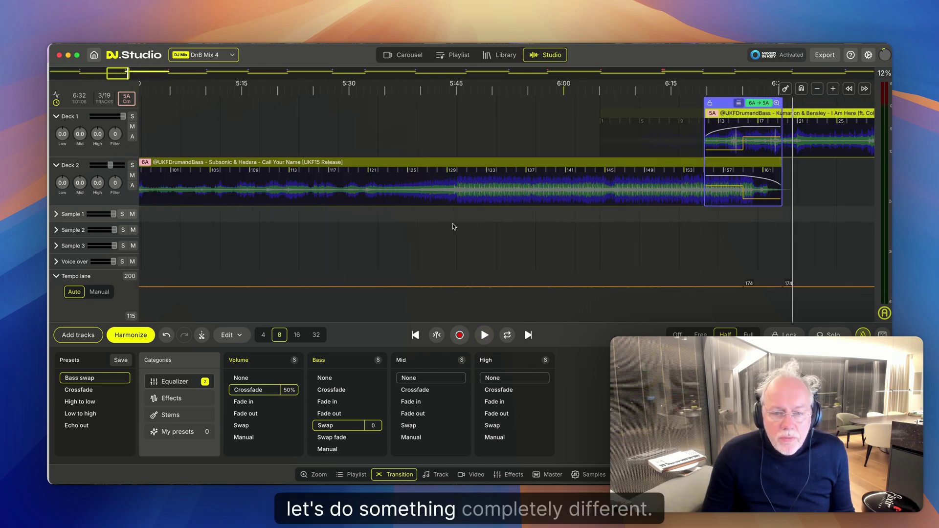
click(443, 197)
key(space)
scroll(456, 214, up, 2)
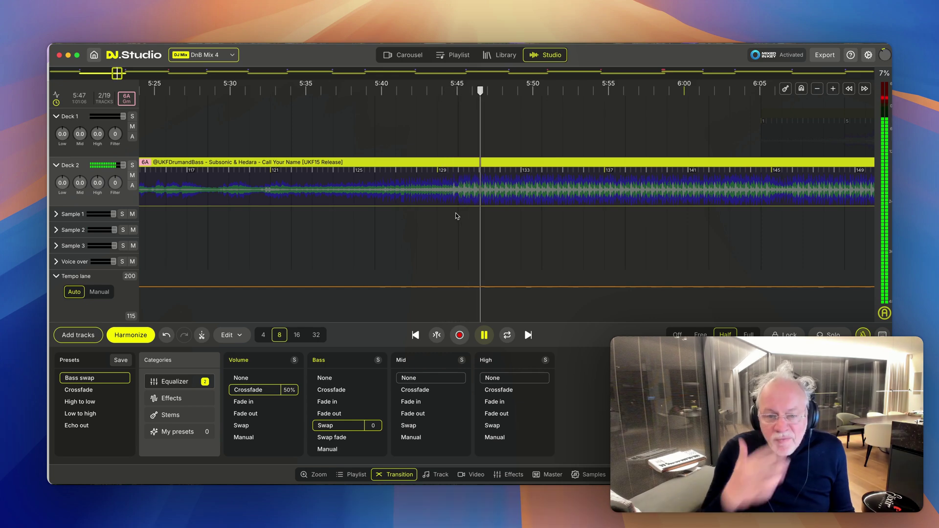
key(space)
Extend the transition into "I Am Here" to run from about 5:45 to 6:26, and set its Bass and Volume to None
scroll(458, 206, down, 3)
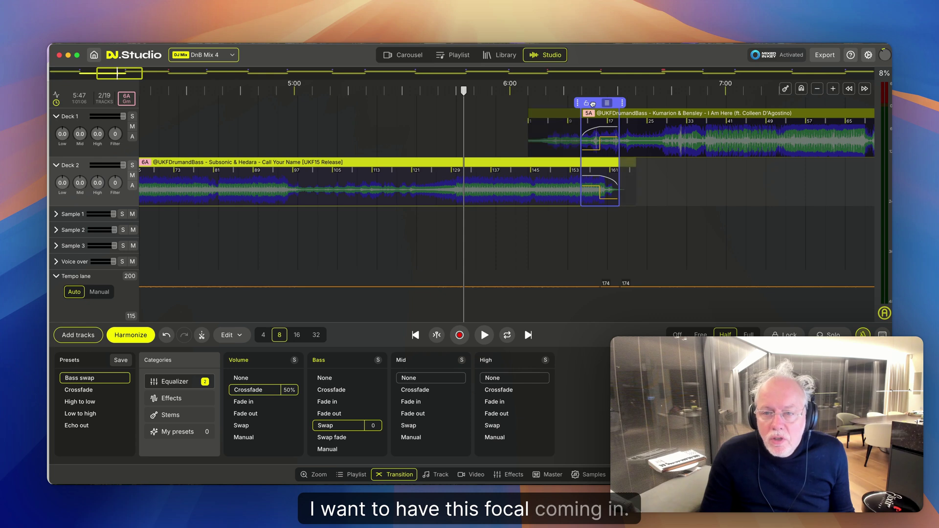
mouse_move(594, 106)
mouse_down()
mouse_move(465, 119)
mouse_move(524, 104)
mouse_move(605, 105)
mouse_up()
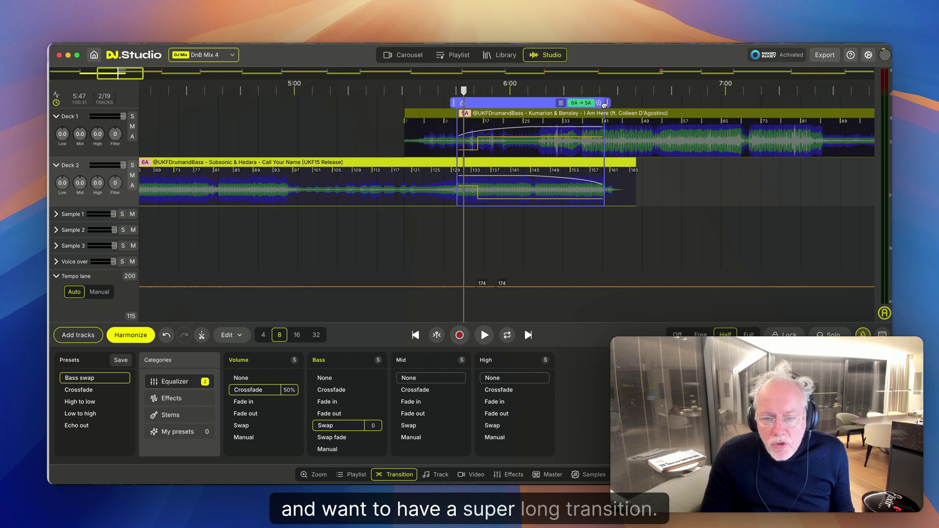
click(325, 378)
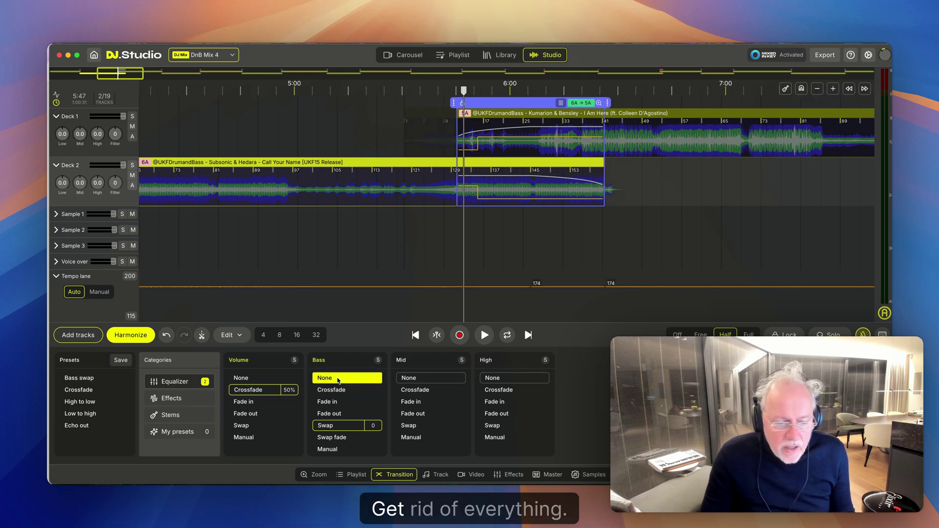
click(242, 378)
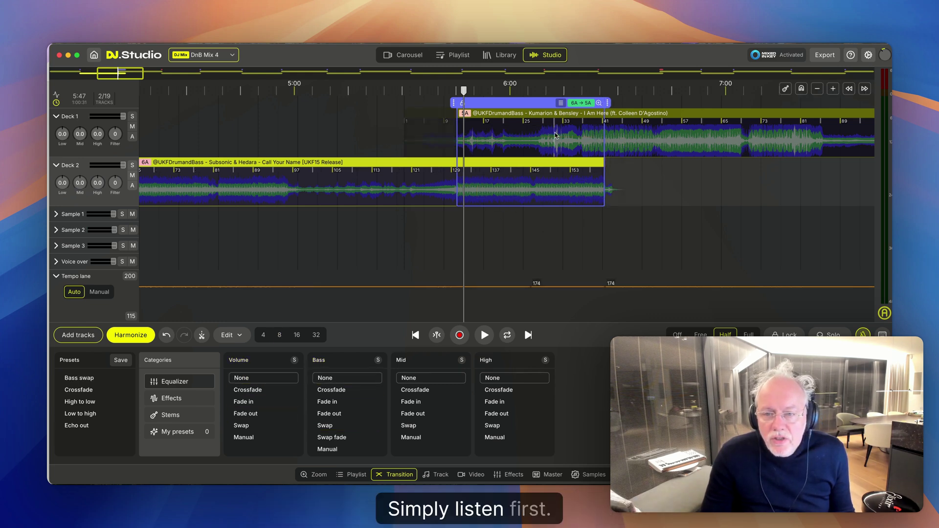
Solo Deck 1 and listen to "I Am Here" from several points between about 5:58 and 6:19 to judge its vocal
click(512, 140)
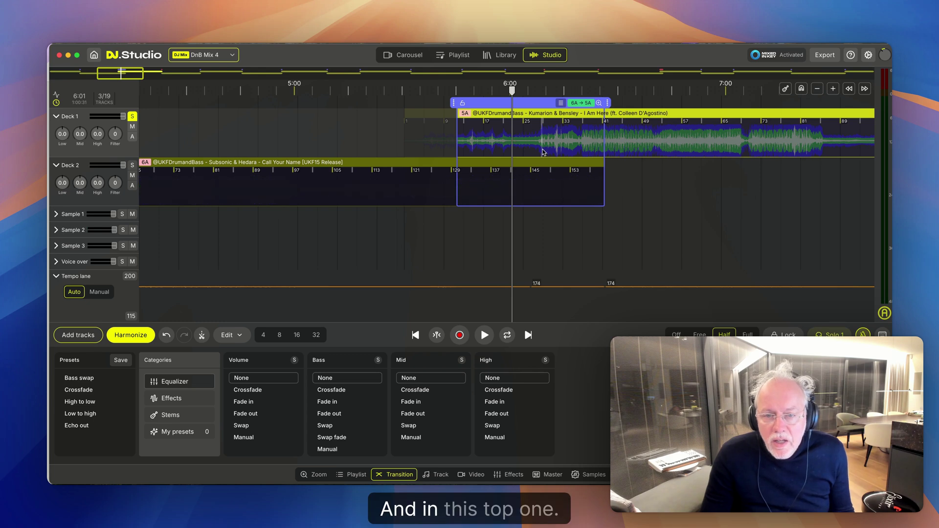
key(space)
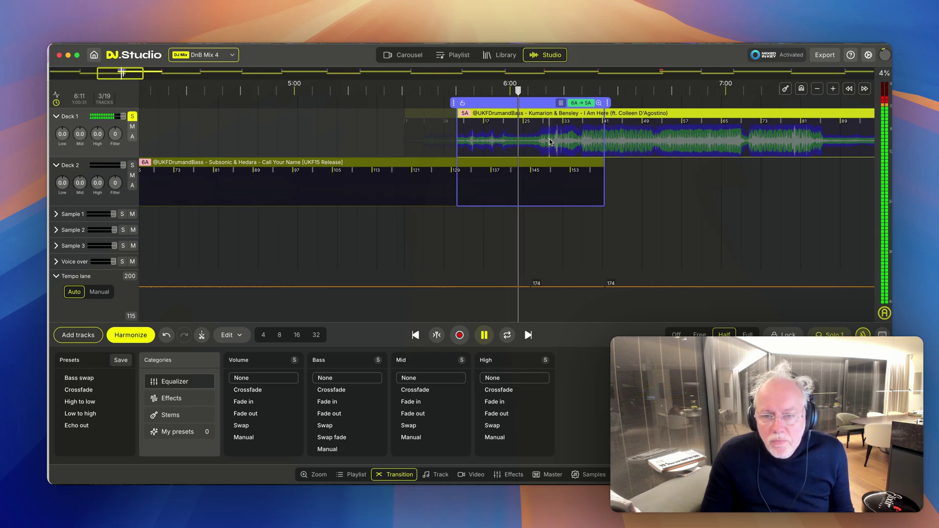
click(550, 142)
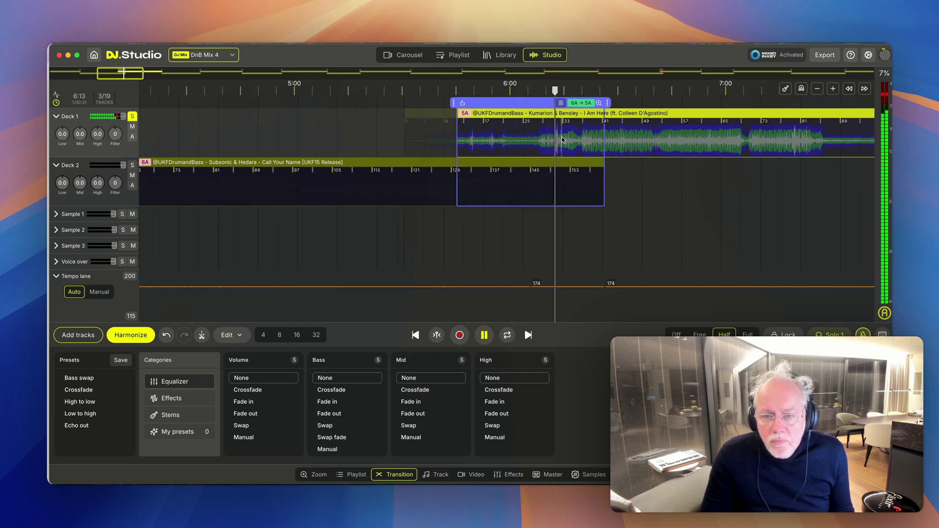
click(578, 138)
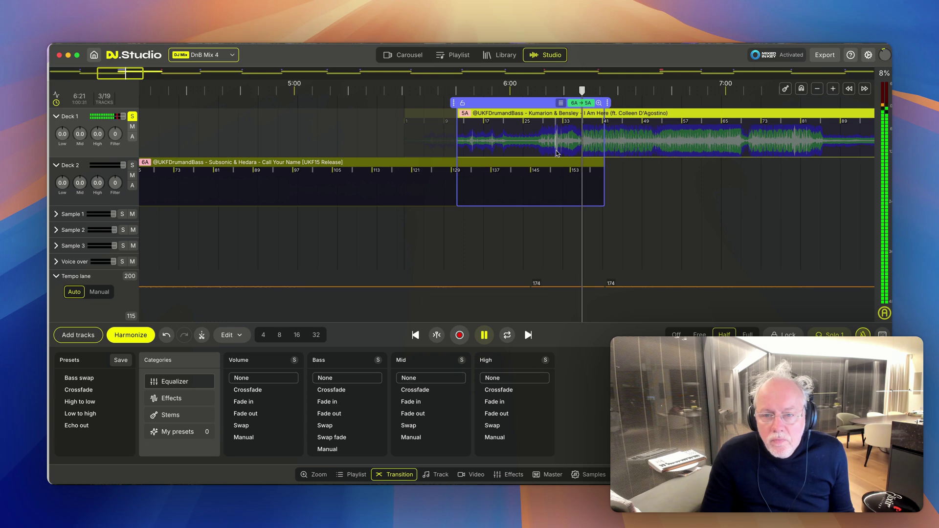
key(space)
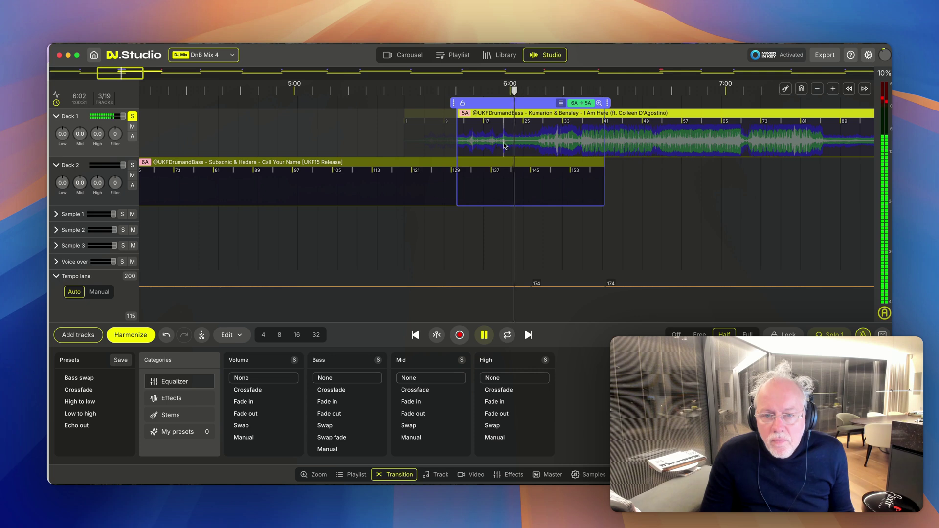
click(503, 145)
click(547, 145)
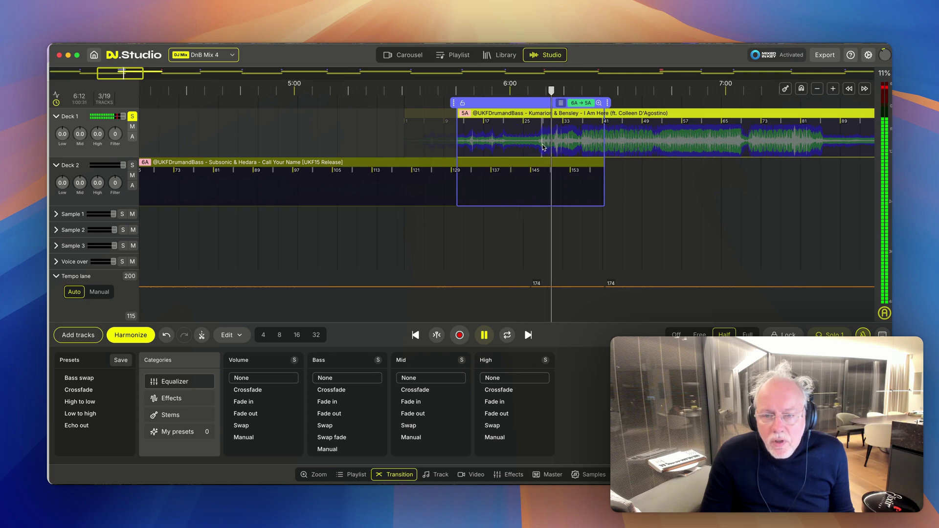
key(space)
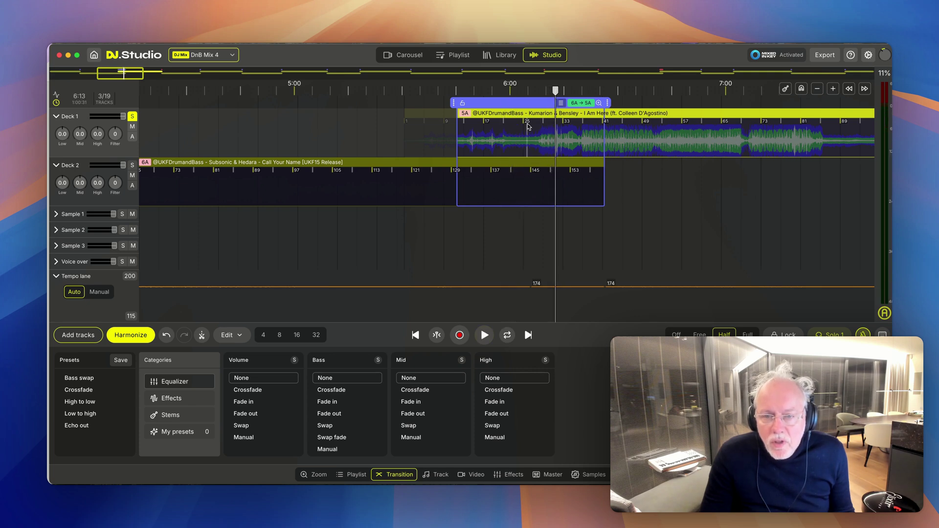
Play the soloed "I Am Here" from about 5:48 and shift the track later so about bar 4 meets the transition's start
click(467, 146)
key(space)
scroll(472, 159, up, 3)
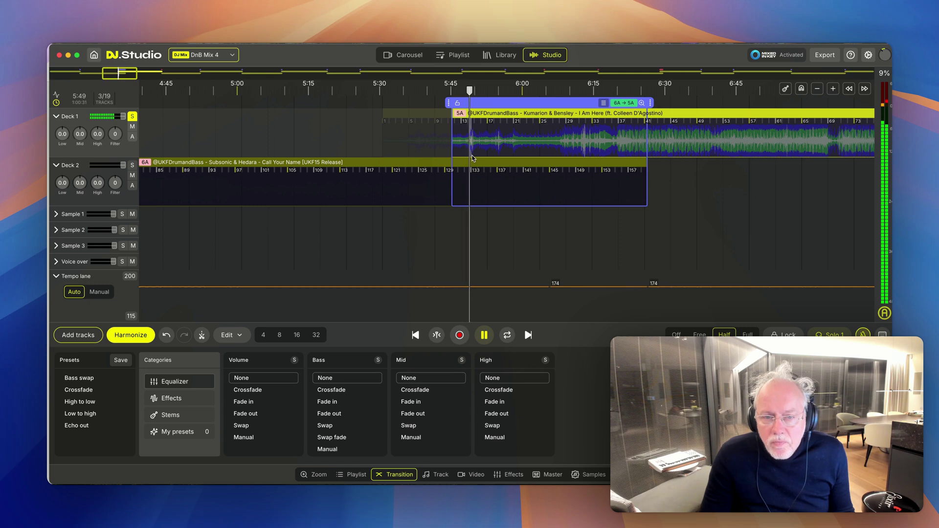
scroll(473, 158, down, 2)
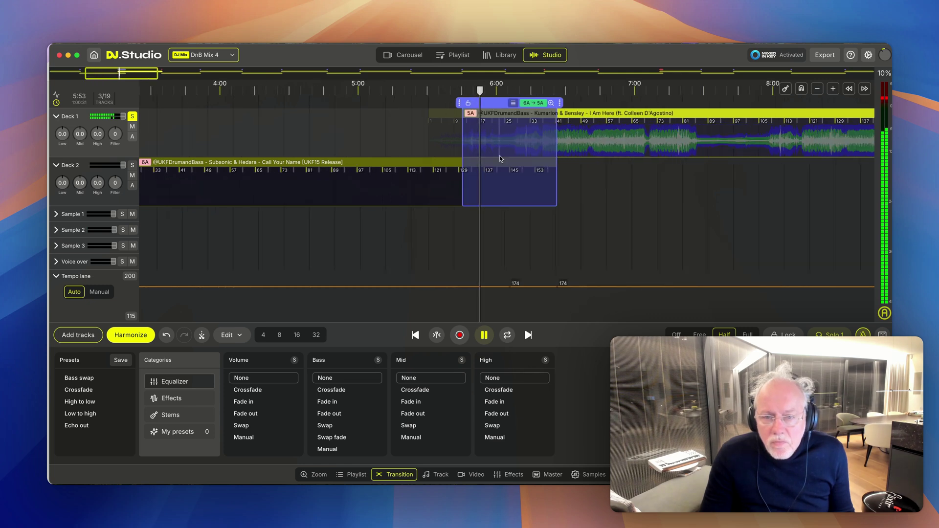
scroll(501, 187, up, 2)
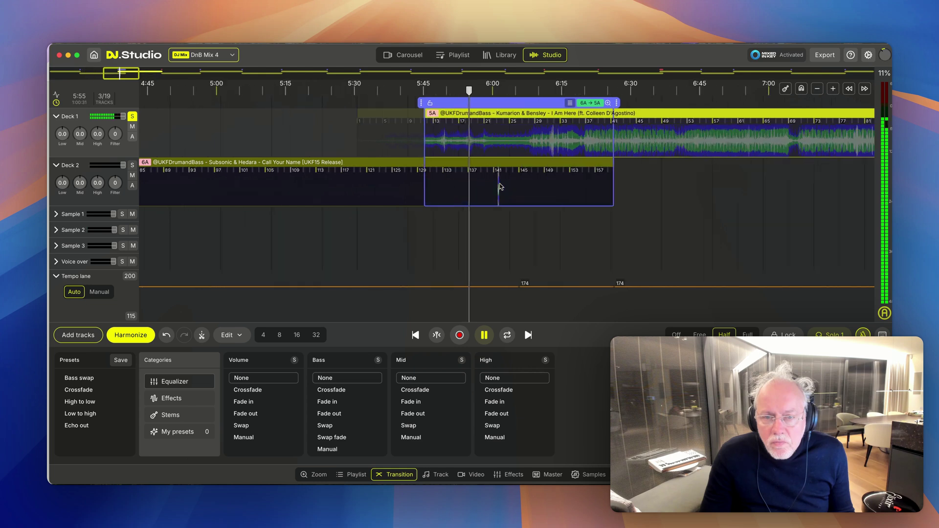
key(space)
drag(456, 113, 504, 112)
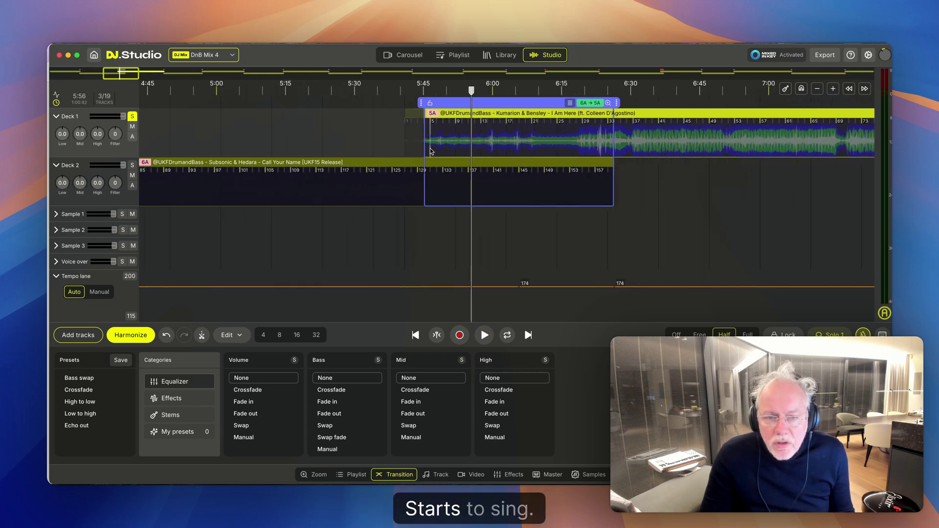
Replay "I Am Here" from about 5:46, shift it slightly earlier so bar 5 meets the transition's start, and unsolo Deck 1
click(429, 152)
key(space)
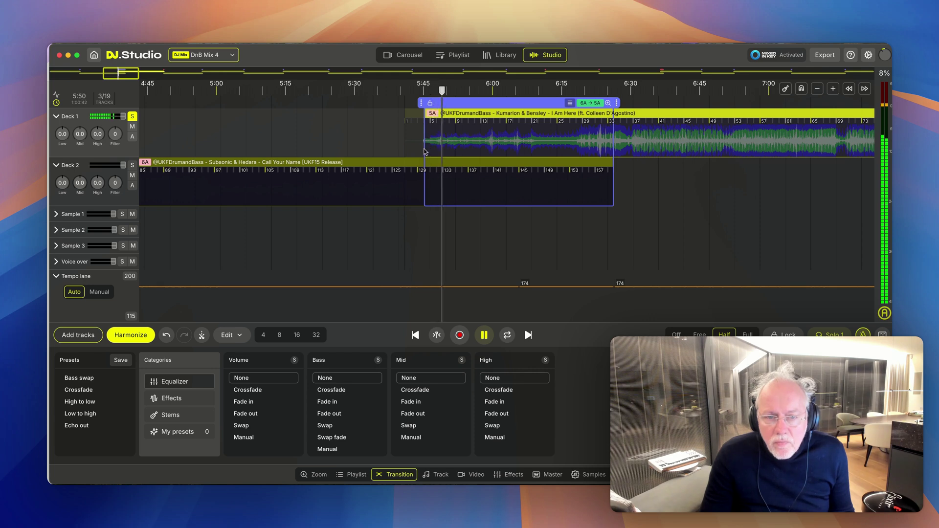
scroll(424, 156, up, 3)
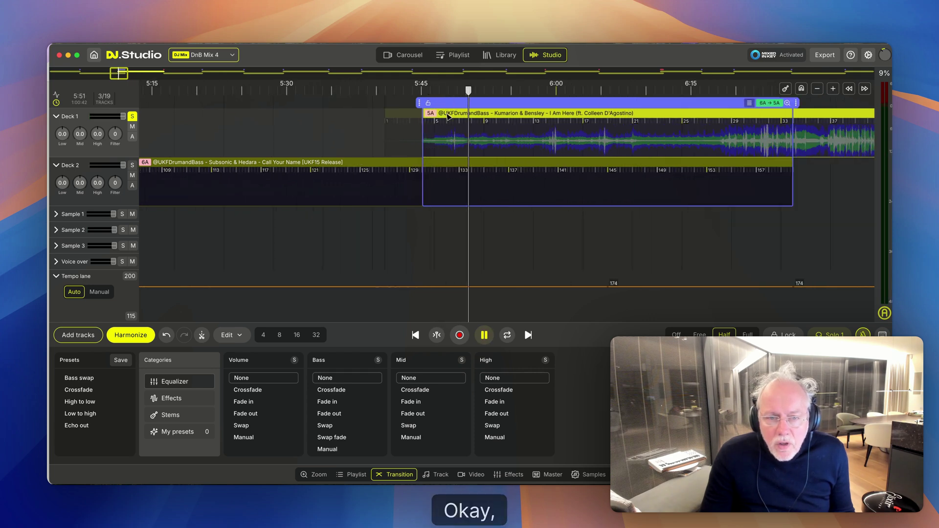
key(space)
drag(453, 114, 440, 115)
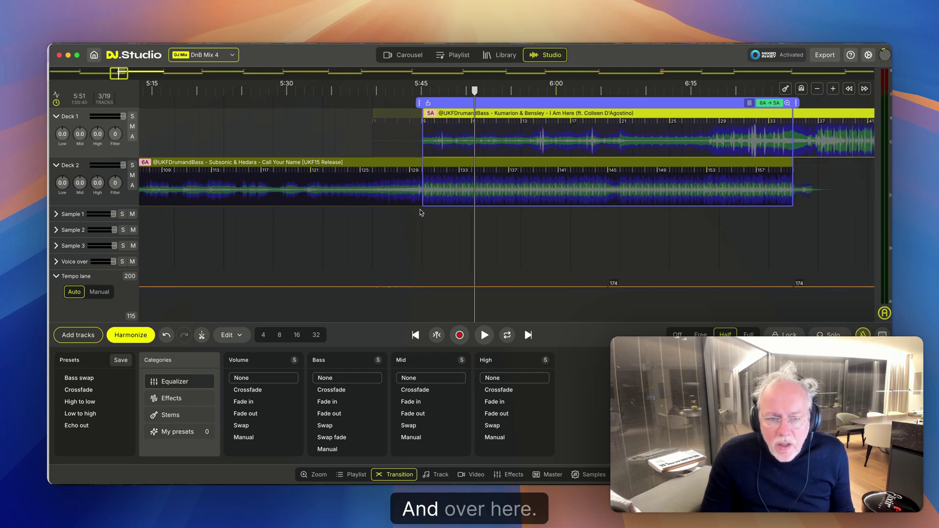
Play both tracks together from about 5:43 and shift "I Am Here" about one bar earlier against "Call Your Name"
click(403, 218)
key(space)
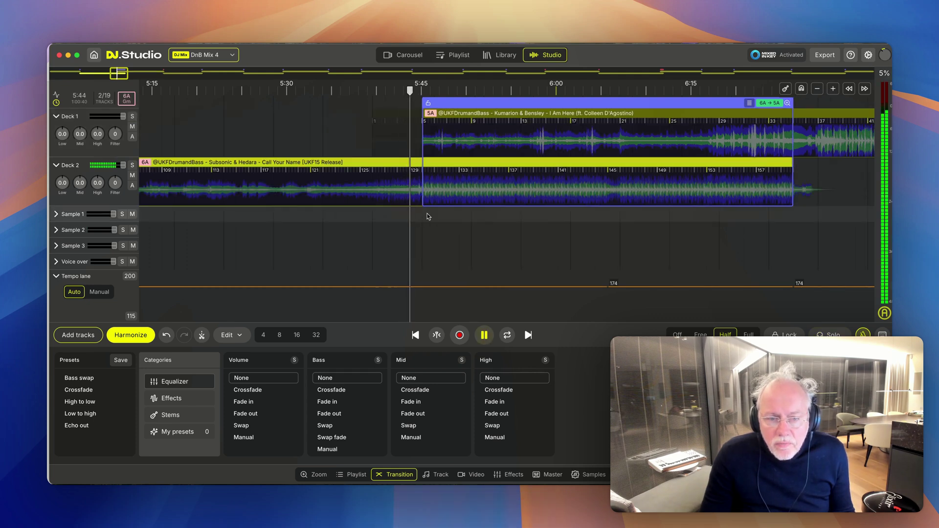
scroll(427, 217, up, 2)
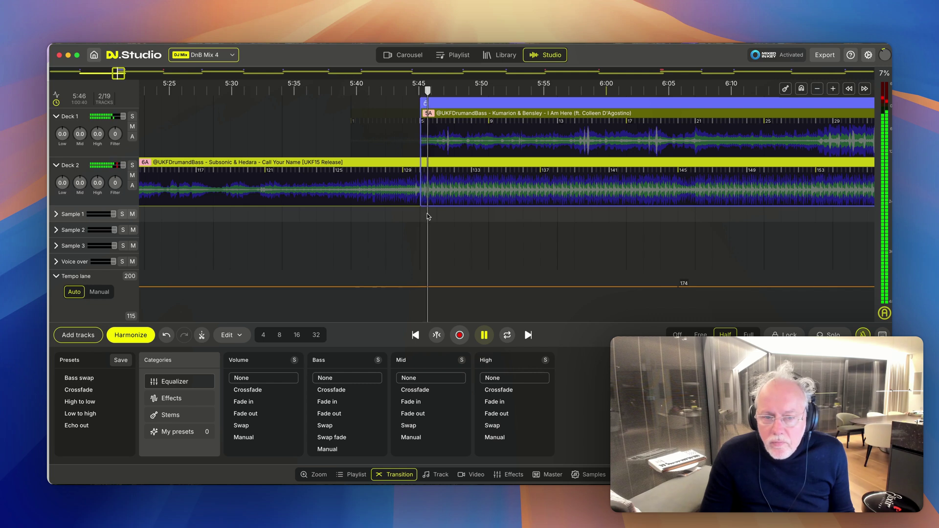
key(space)
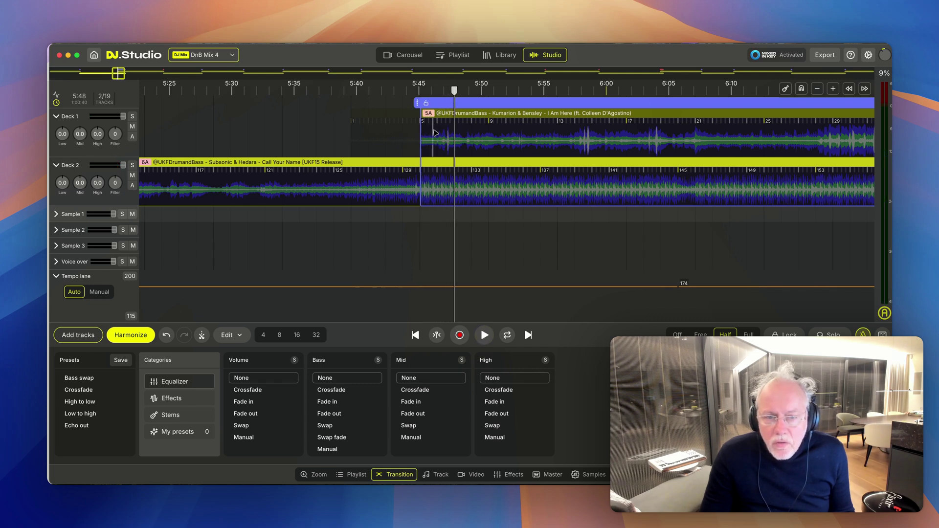
drag(445, 116, 429, 113)
Play the overlap of "Call Your Name" and "I Am Here" to check the new alignment, and turn off the metronome
key(space)
scroll(415, 217, up, 2)
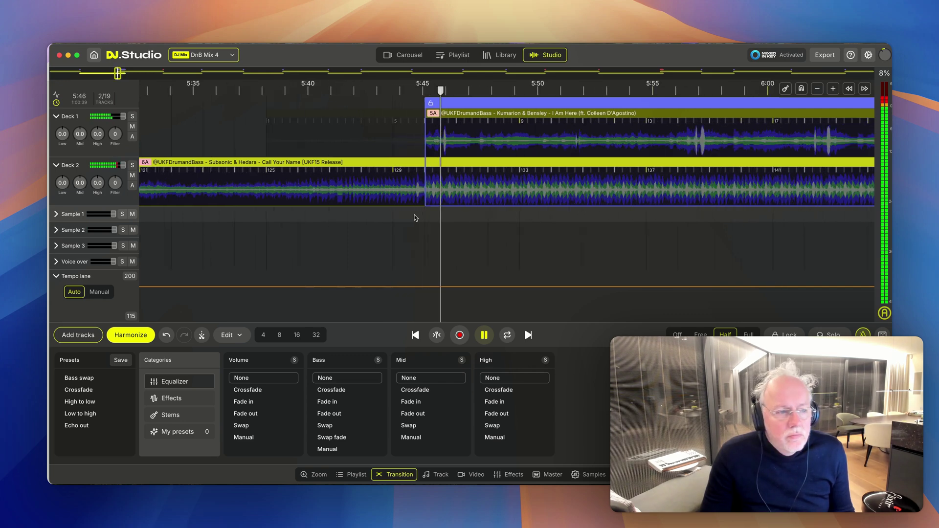
scroll(415, 218, down, 2)
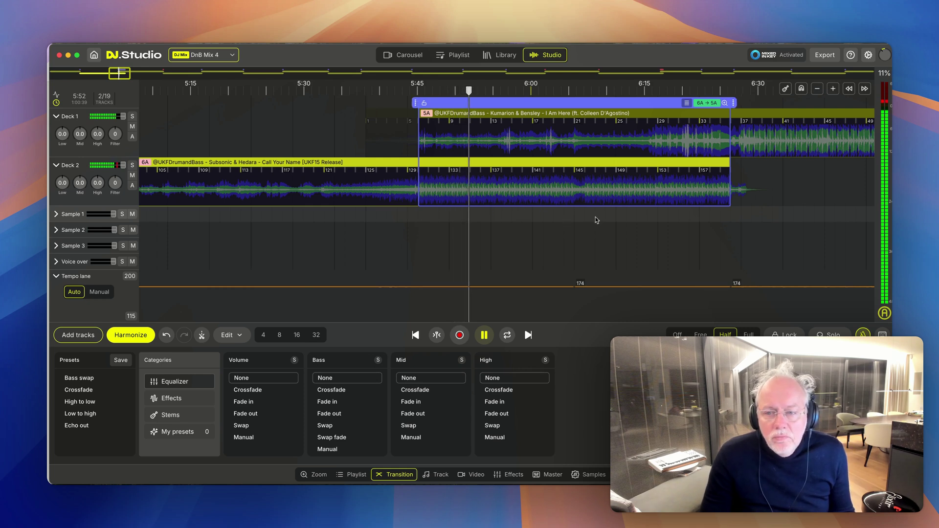
drag(596, 218, 514, 225)
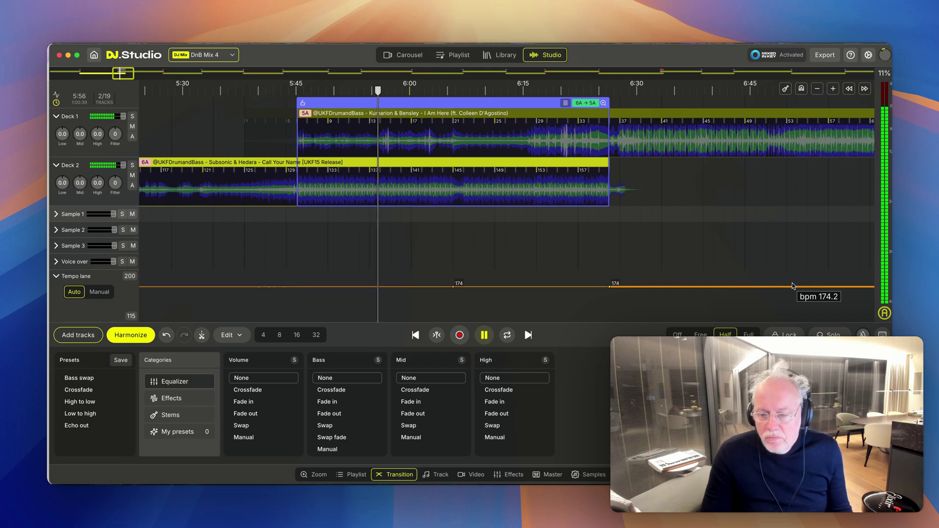
key(space)
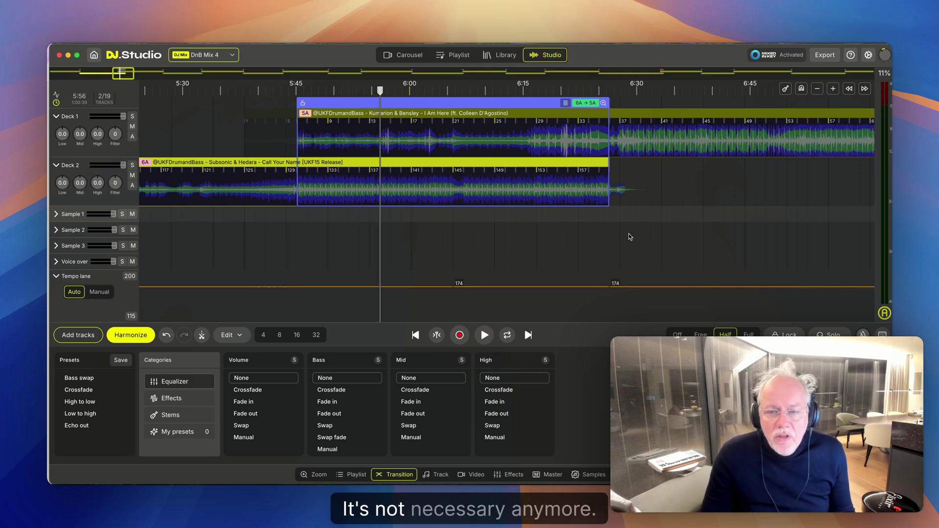
key(space)
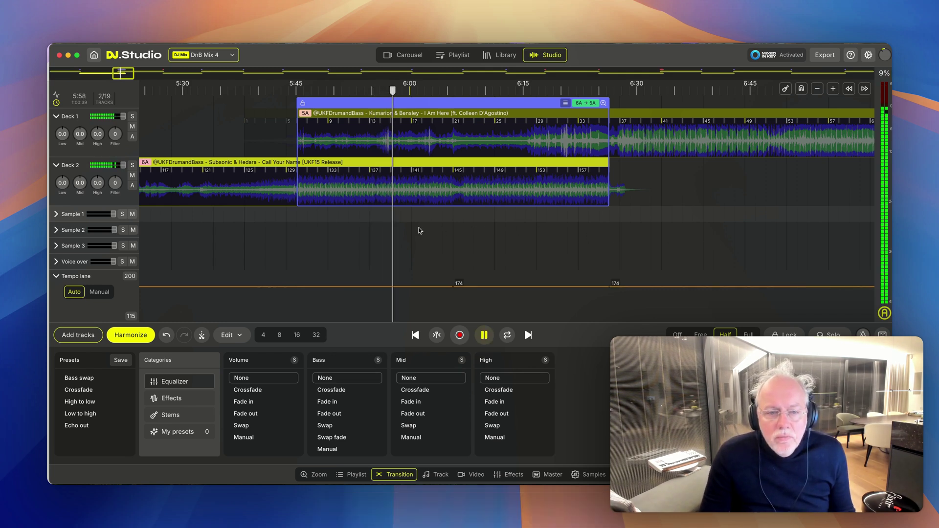
Set the transition between the two tracks to stems, enlarge it, and mute the vocals of "Call Your Name" throughout
scroll(420, 231, up, 2)
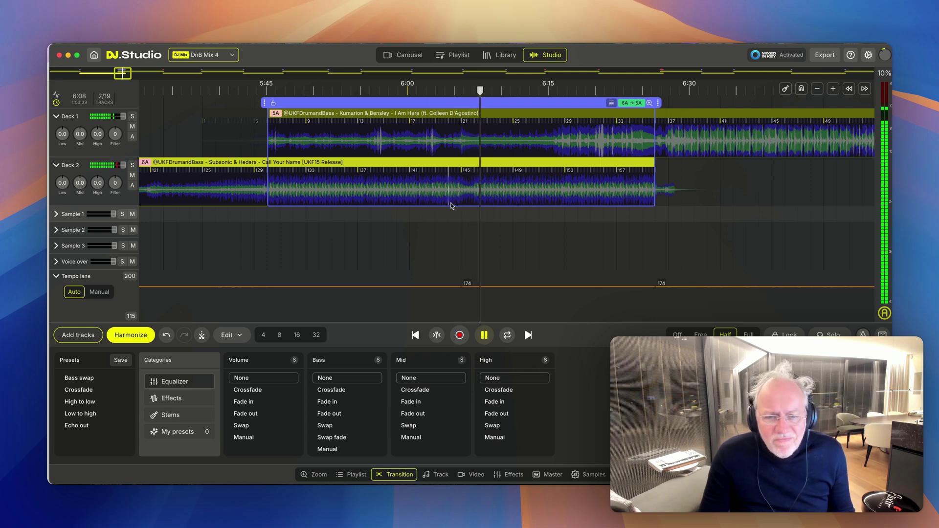
key(space)
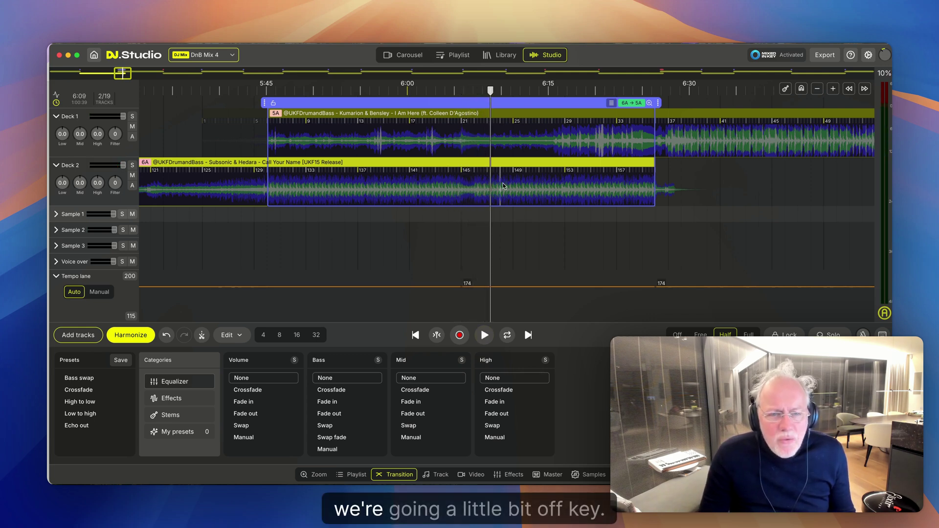
click(195, 416)
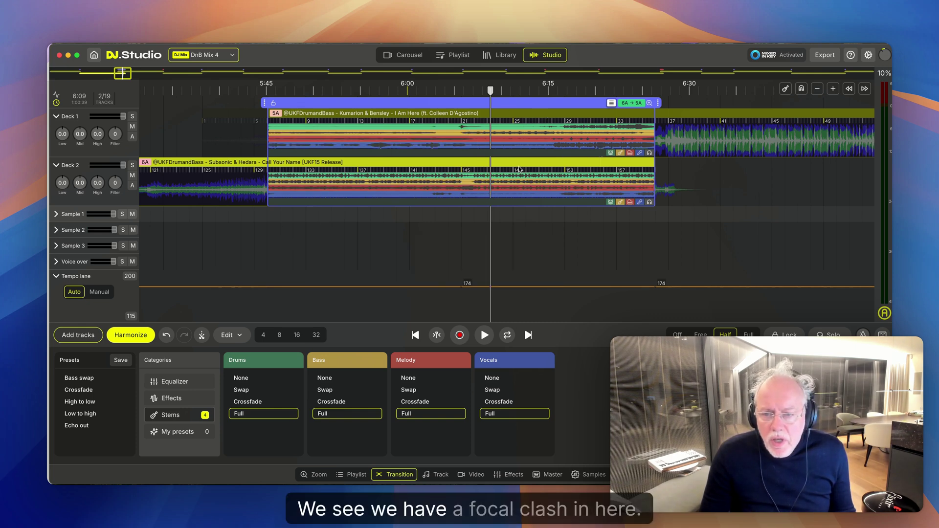
click(649, 104)
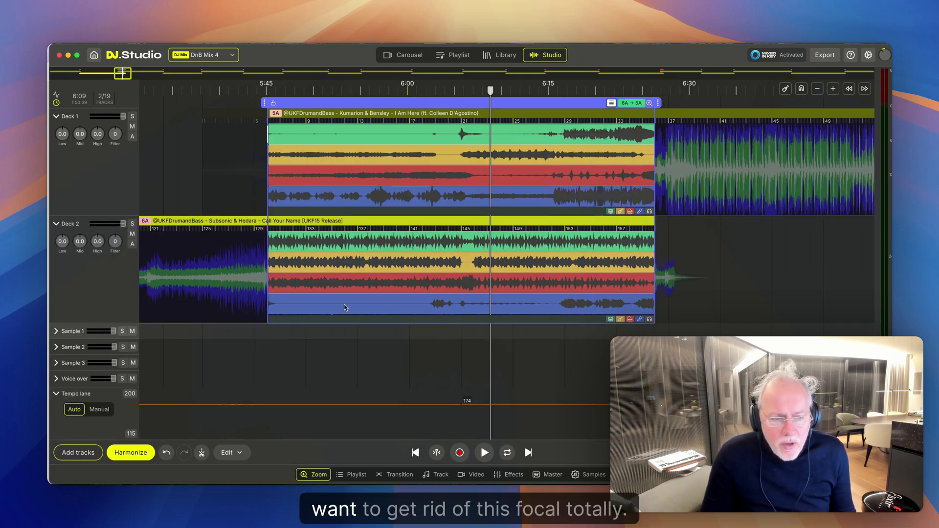
click(640, 319)
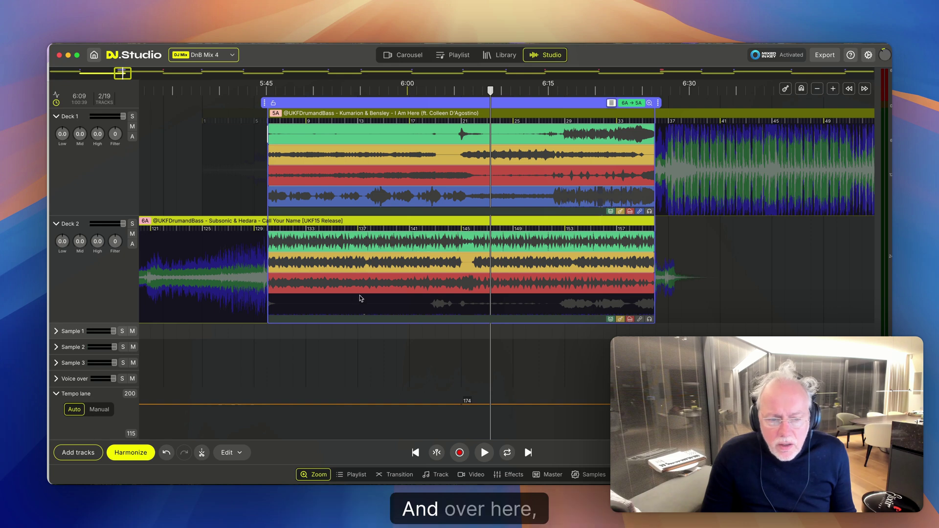
Swap the bass to "I Am Here" at its bar 21, about 6:06, and the drums one bar after, at about 6:07
double_click(253, 294)
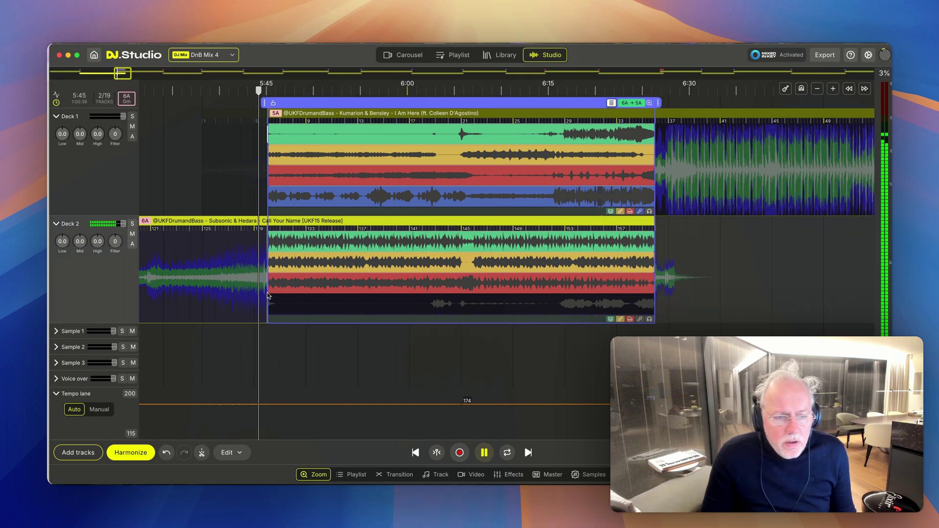
scroll(268, 295, up, 3)
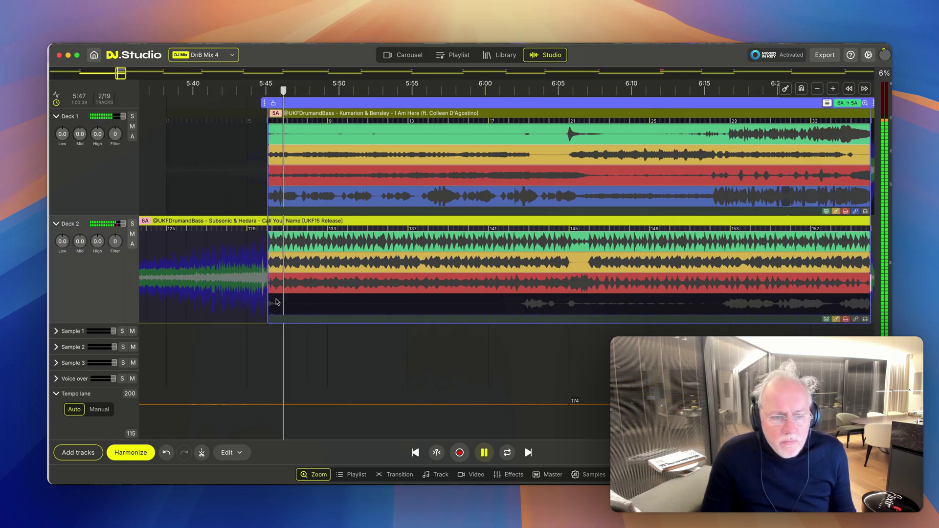
key(space)
click(271, 158)
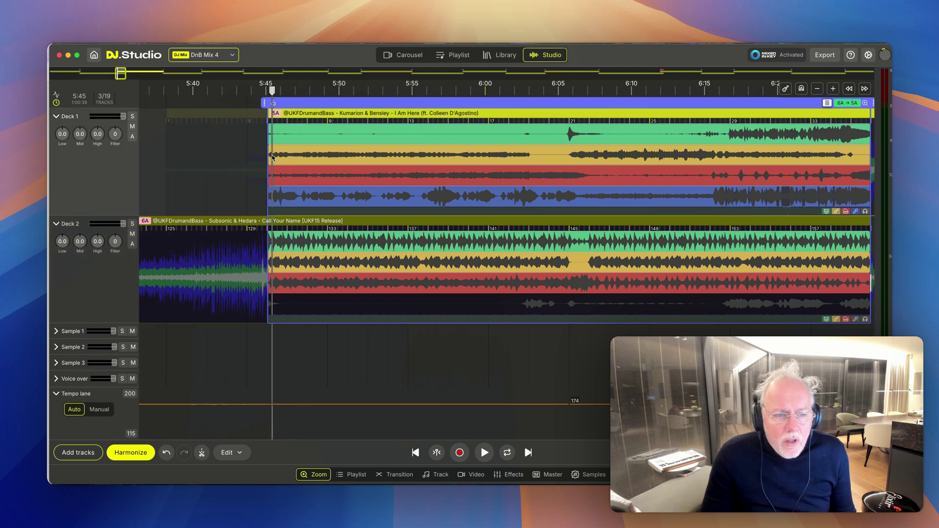
scroll(534, 187, down, 2)
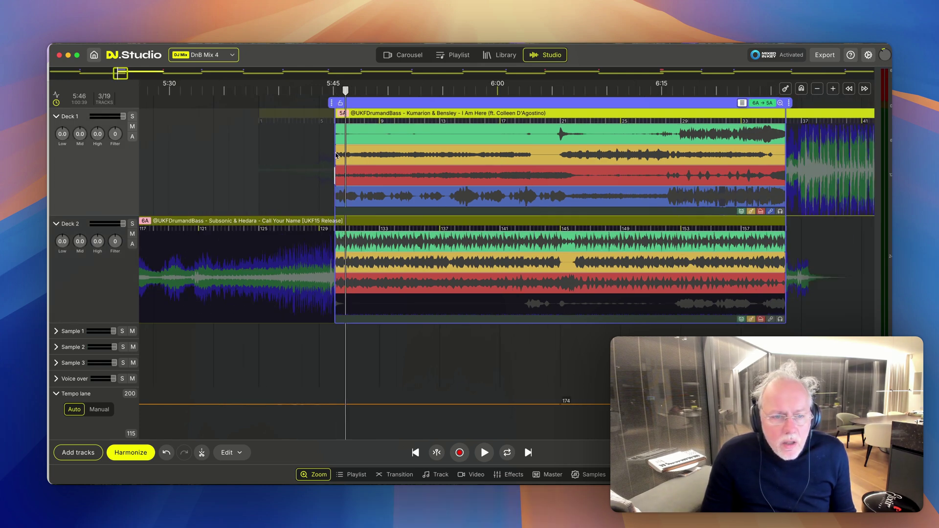
drag(437, 153, 556, 165)
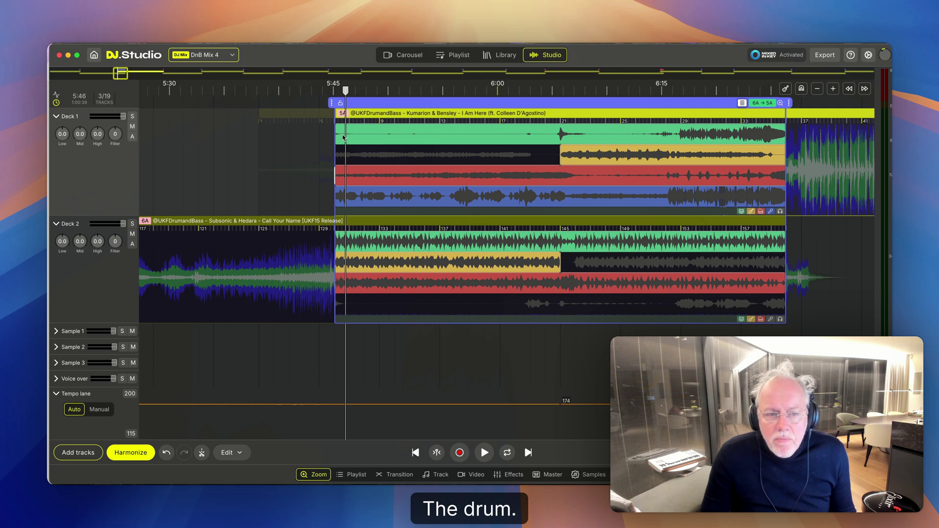
drag(344, 138, 551, 140)
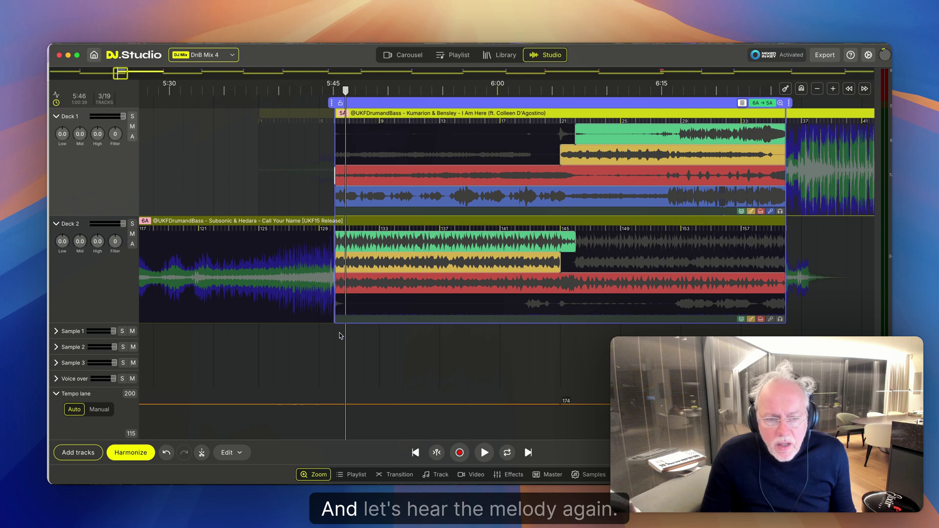
Play from just before the transition with Deck 1 soloed, muting its drums, bass and vocals to isolate the melody of "I Am Here"
click(328, 353)
key(space)
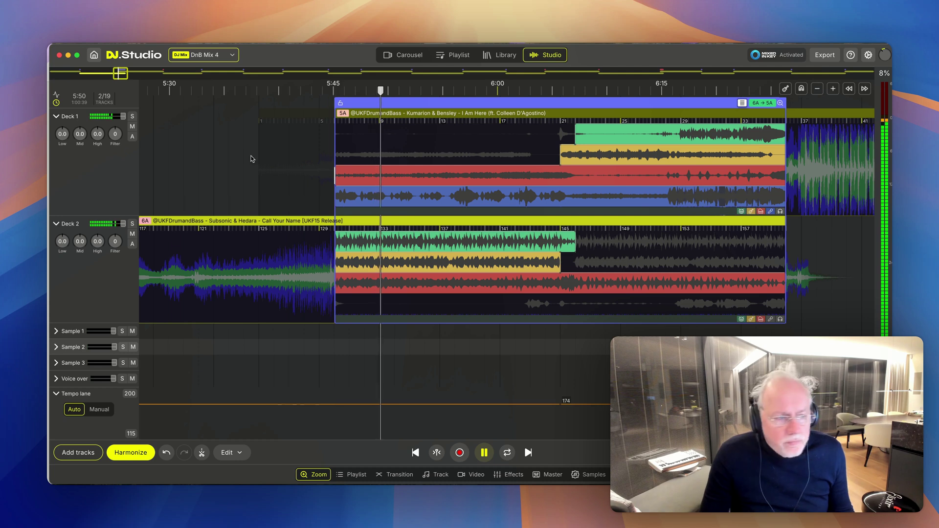
key(2)
click(132, 116)
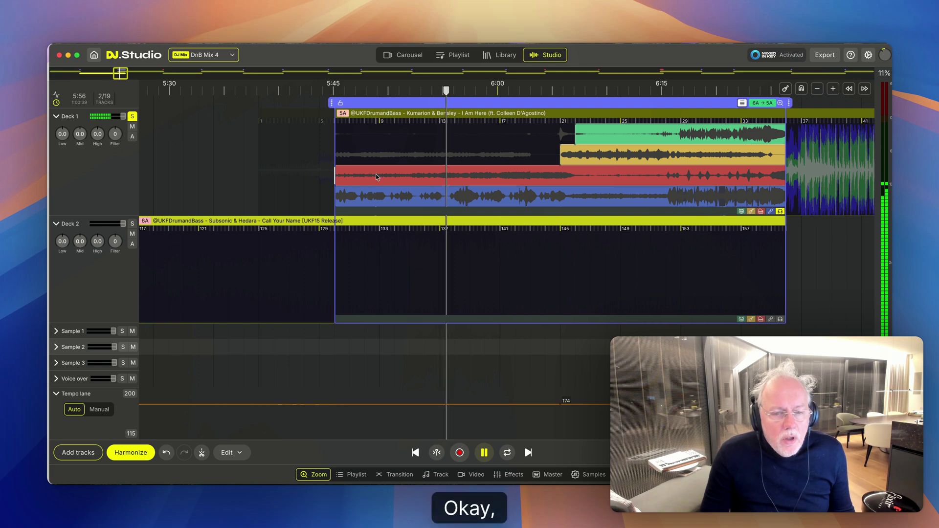
click(751, 212)
click(741, 212)
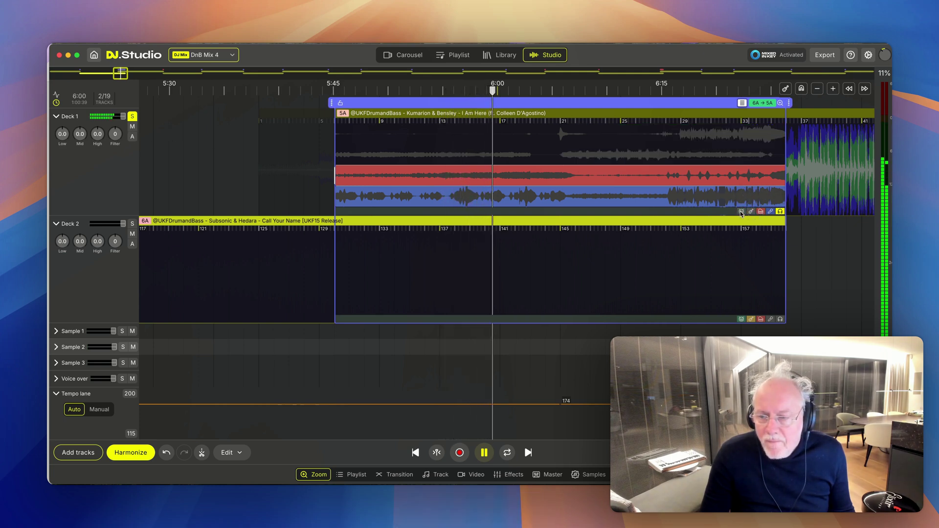
click(770, 212)
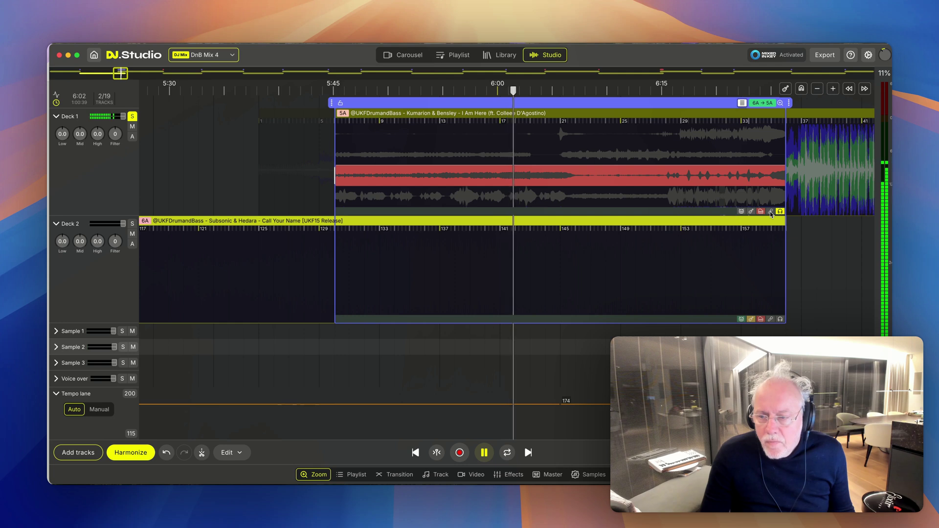
Unmute the vocals and bass of "I Am Here", turn off Deck 1's solo and stop playback
click(772, 212)
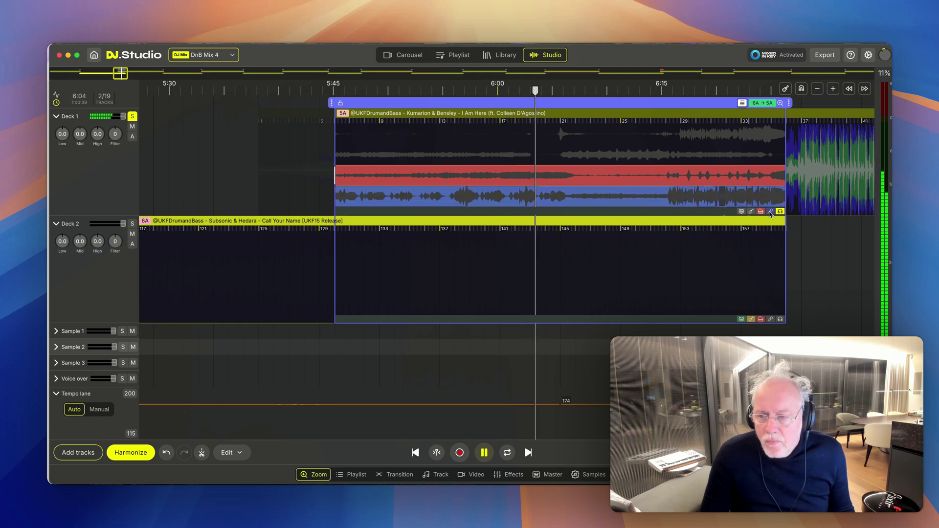
click(752, 212)
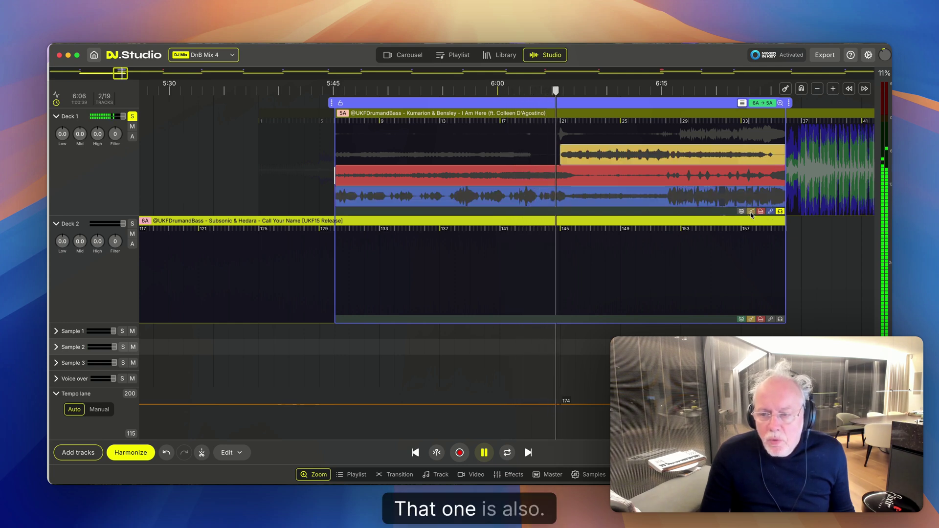
click(780, 212)
key(space)
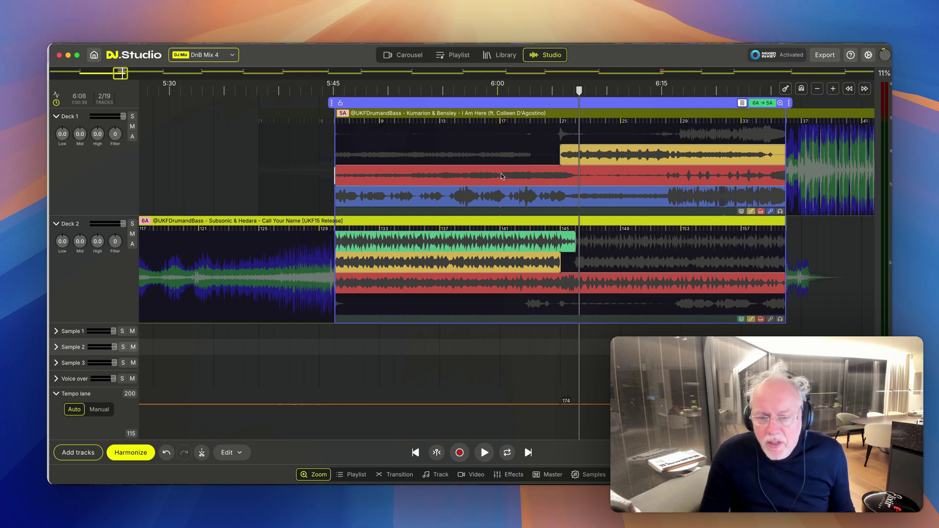
Try removing the melody of "Call Your Name" from the whole transition, playing its opening before and after the change
click(315, 303)
key(space)
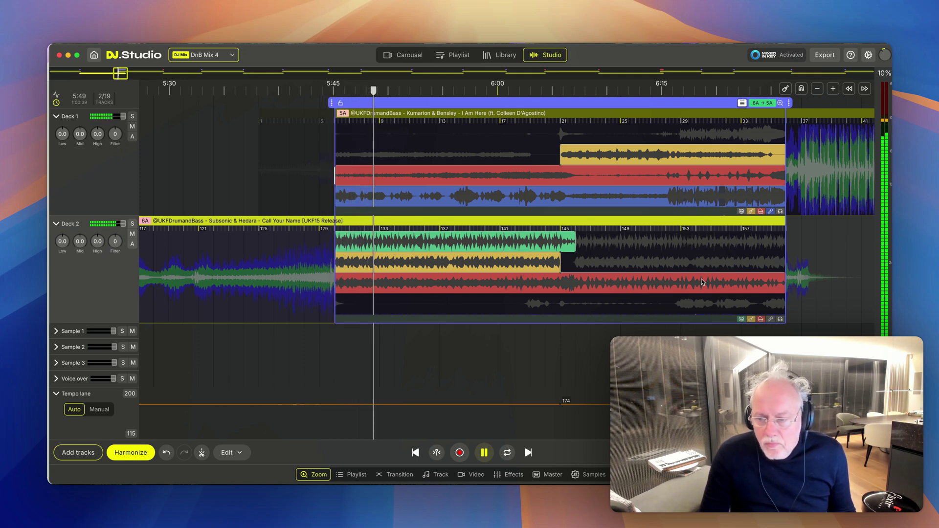
key(space)
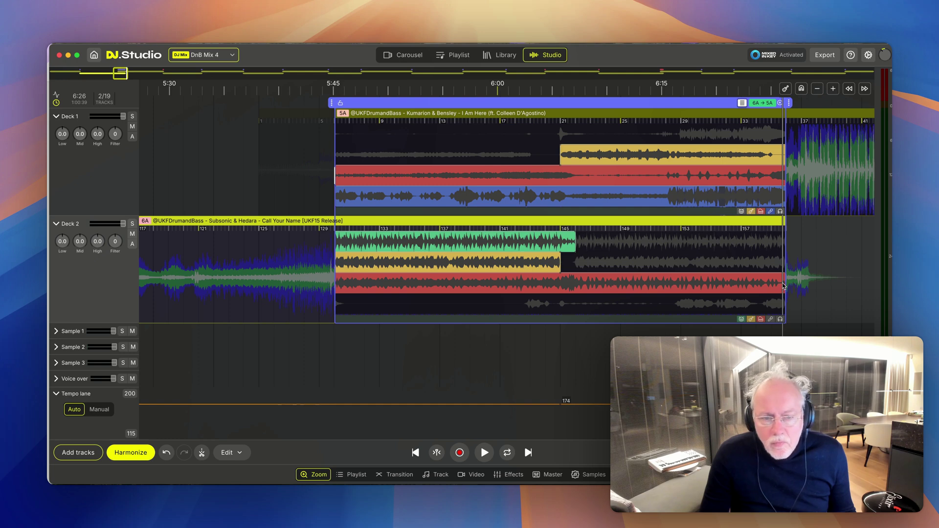
drag(783, 287, 327, 296)
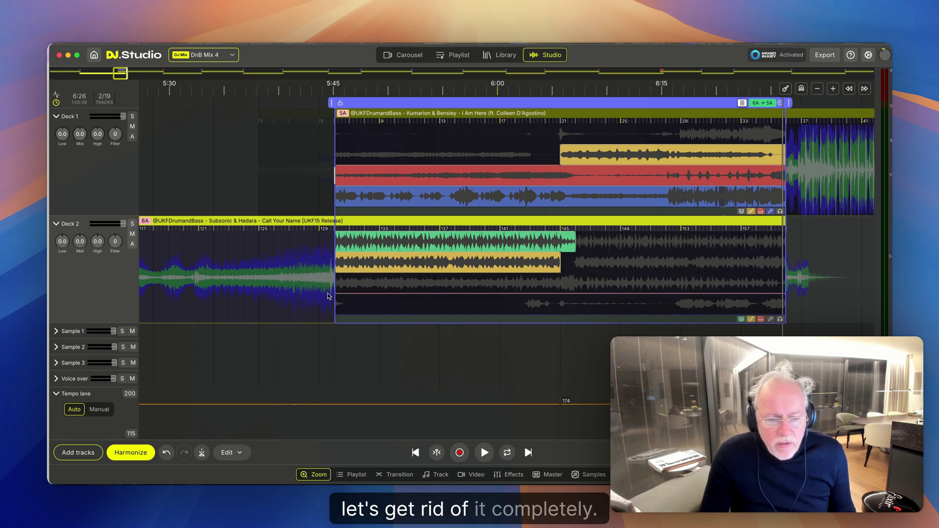
click(310, 285)
key(space)
scroll(370, 323, up, 4)
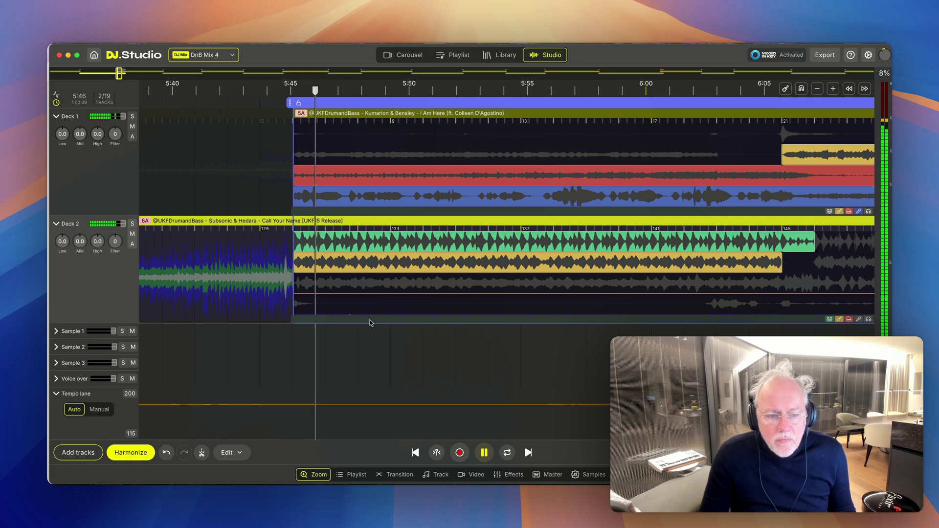
key(space)
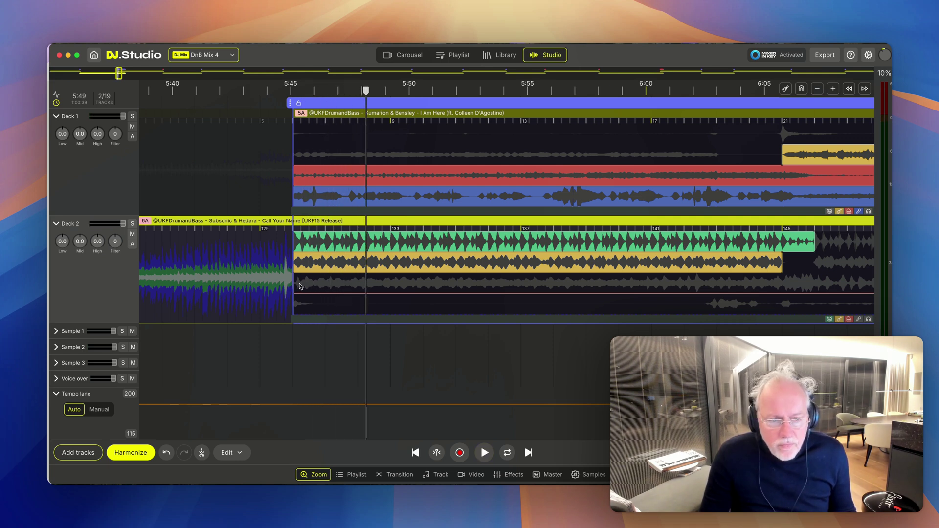
Restore the melody of "Call Your Name" at the transition's start and place the melody swap to "I Am Here" at about 6:07
click(321, 287)
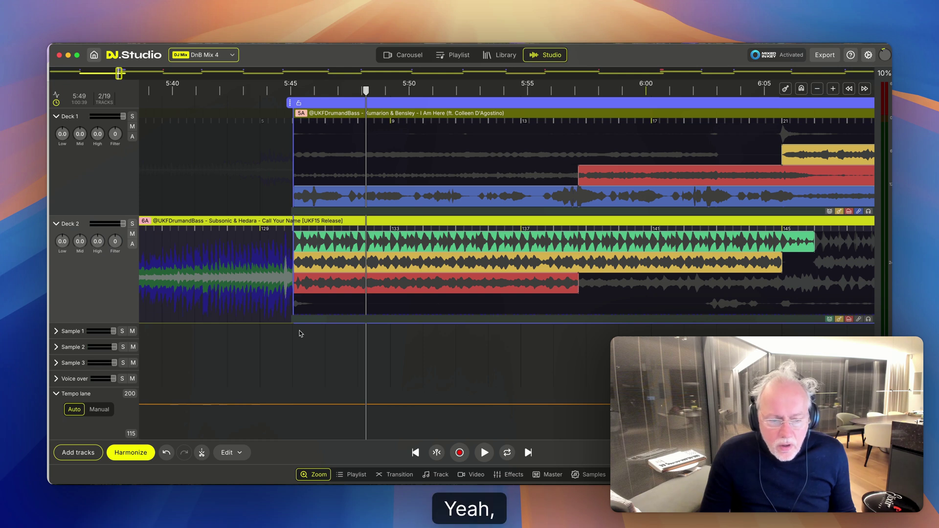
click(287, 352)
key(space)
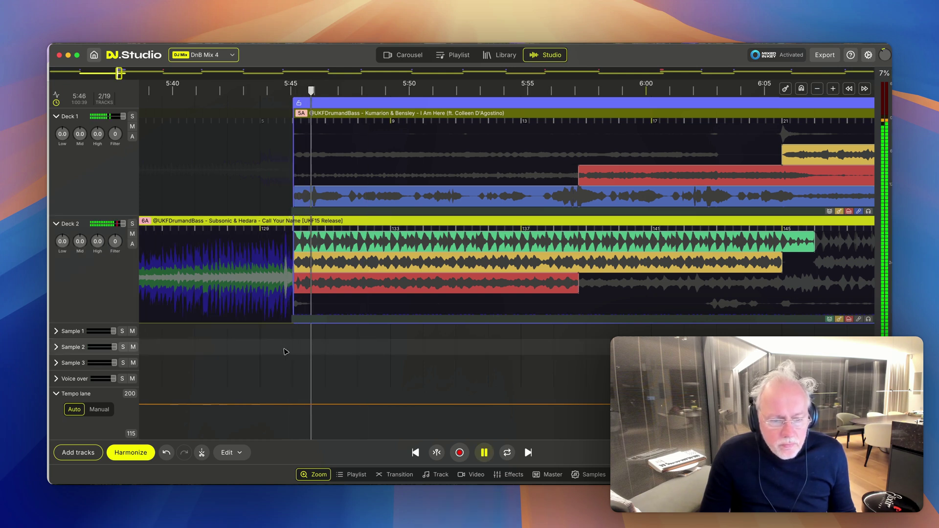
scroll(593, 333, down, 2)
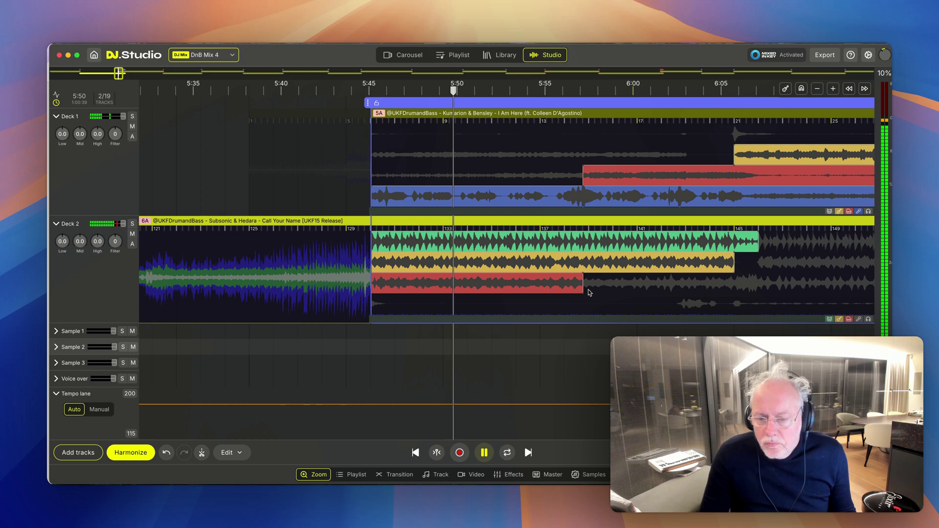
mouse_move(590, 288)
drag(590, 287, 771, 290)
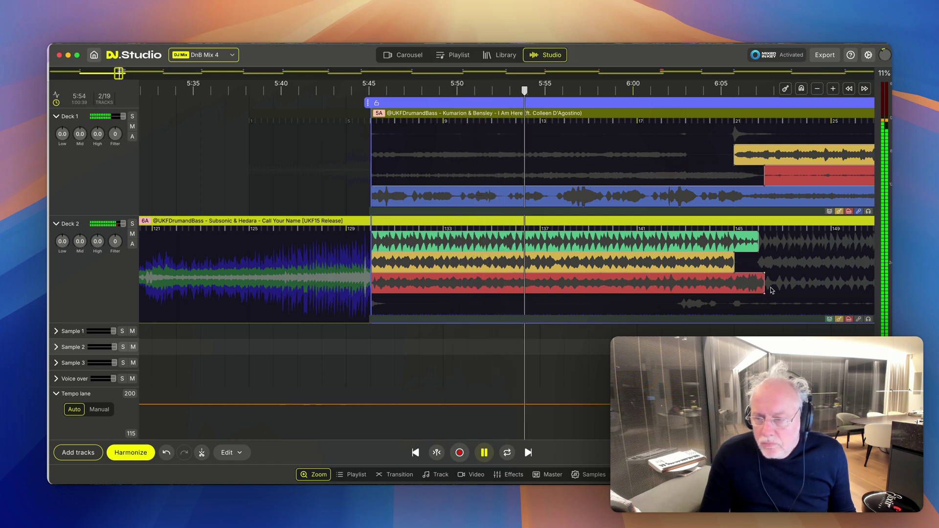
Cut the melody, bass and drums of "Call Your Name" together at about 6:04, ahead of the bass entry of "I Am Here"
drag(771, 291, 655, 274)
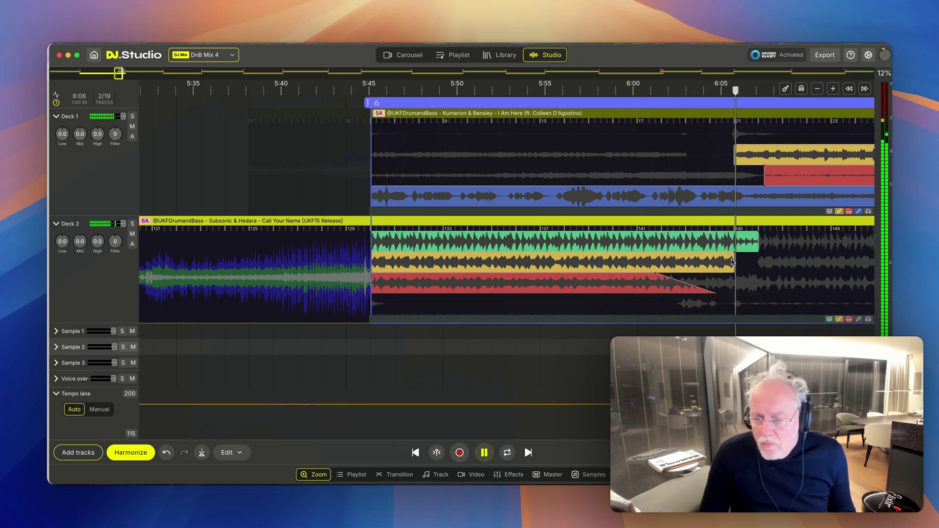
key(space)
drag(734, 265, 700, 247)
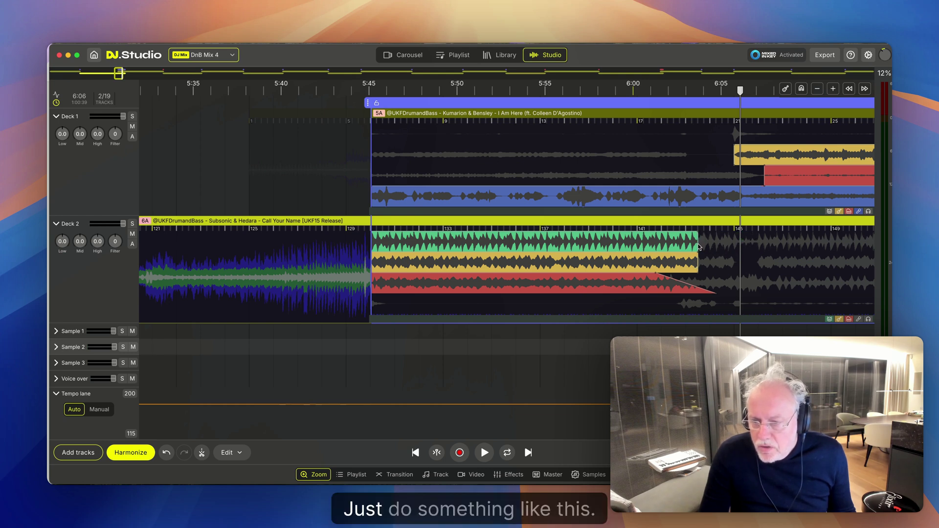
key(space)
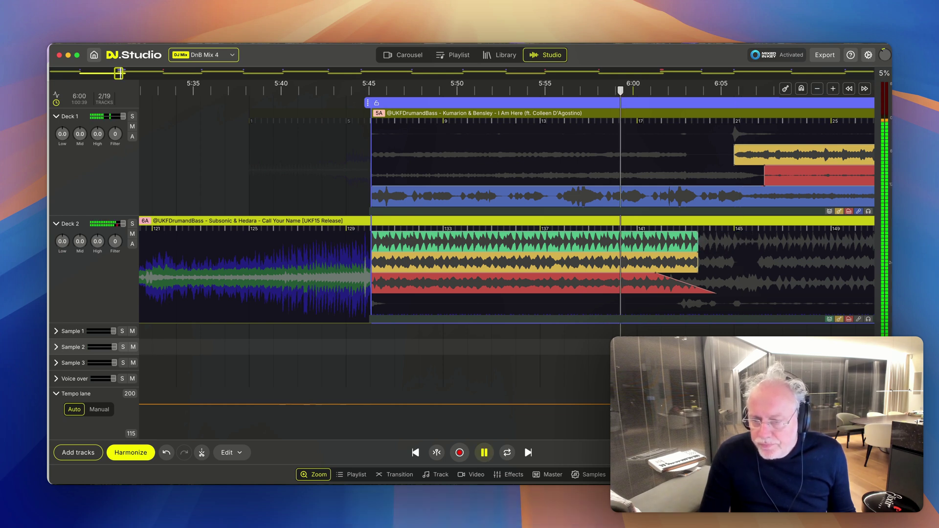
drag(650, 277, 700, 295)
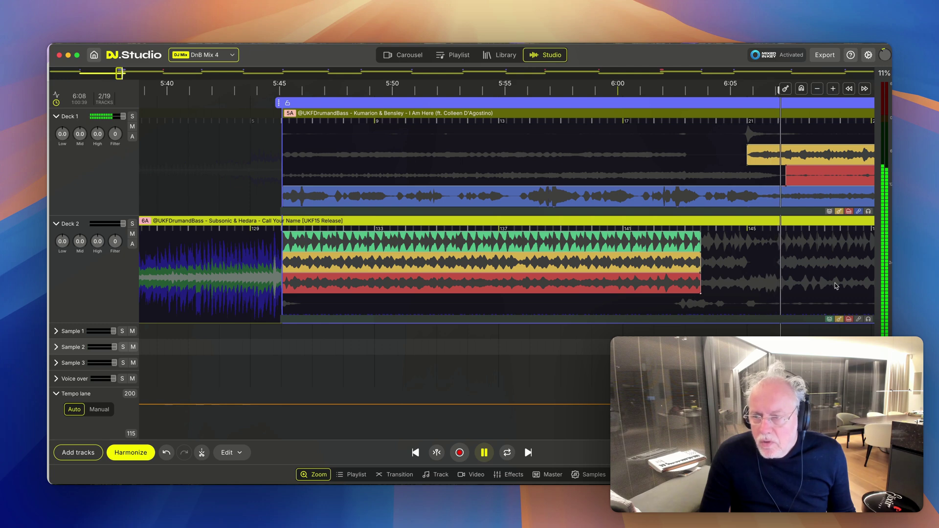
Listen past the cut, try extending the drums of "Call Your Name" to about 6:07, and undo that extension
scroll(742, 307, down, 5)
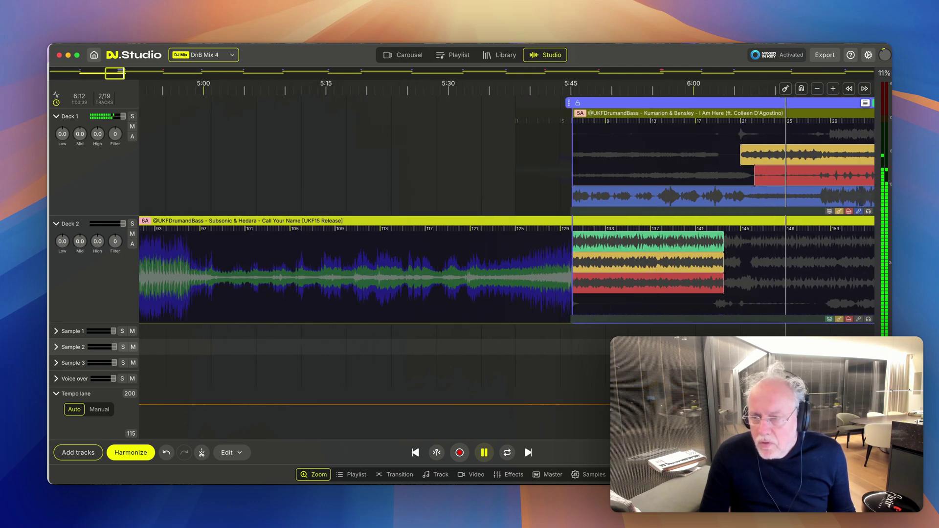
scroll(766, 261, right, 2)
key(space)
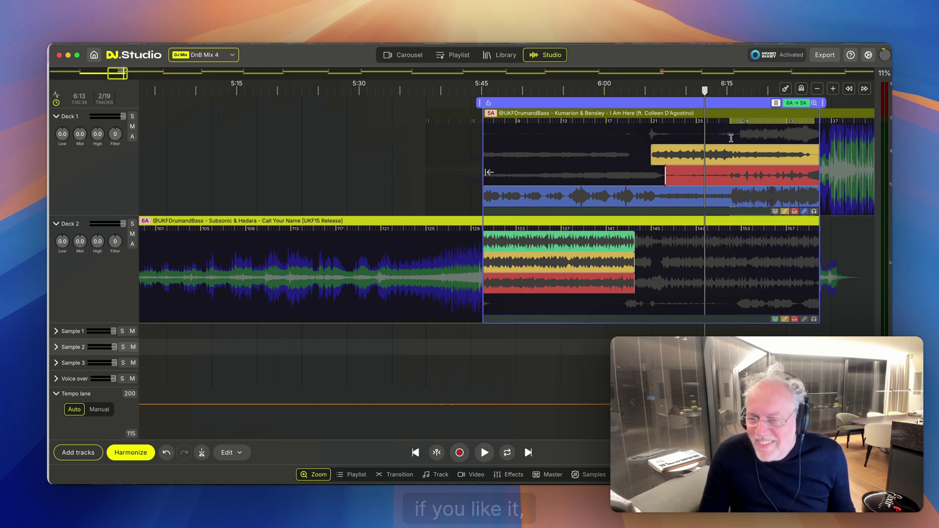
click(656, 140)
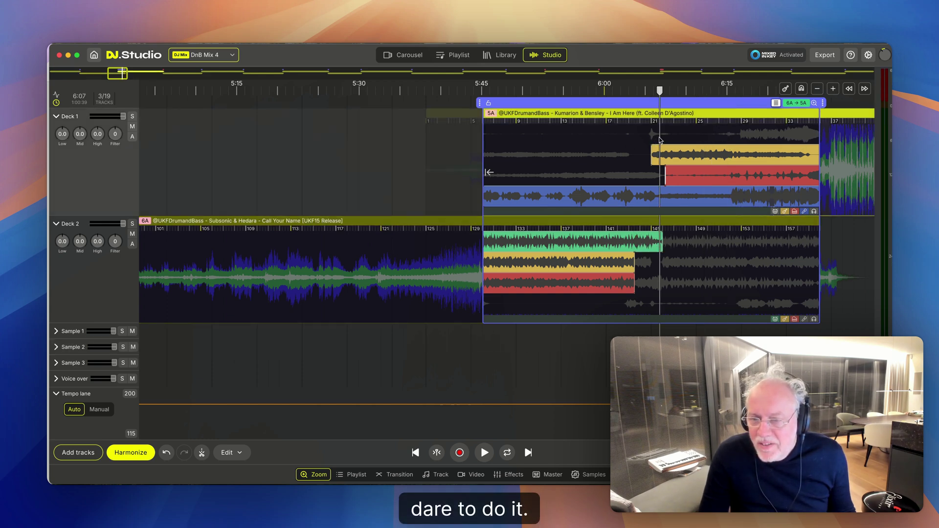
key(super+z)
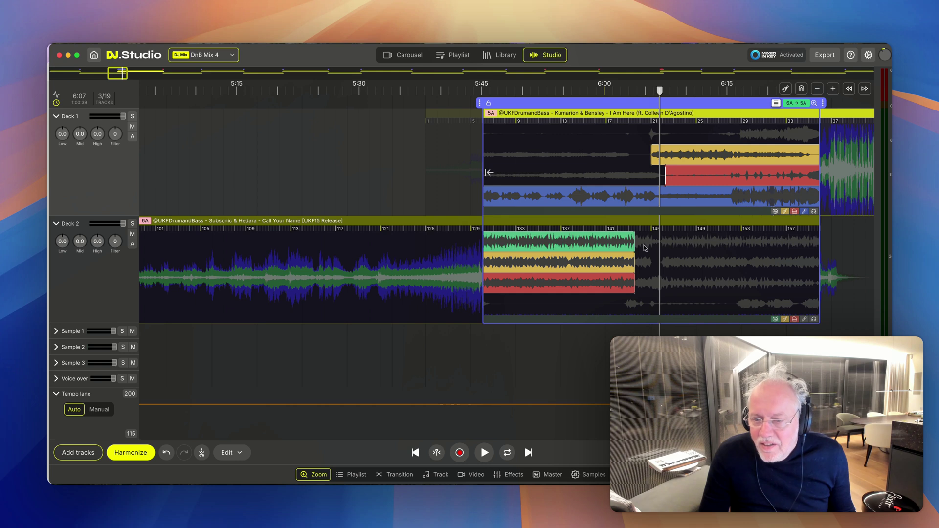
Bring in the drums of "I Am Here" at about 6:05, with the drums of "Call Your Name" ending at about 6:04
drag(645, 248, 658, 242)
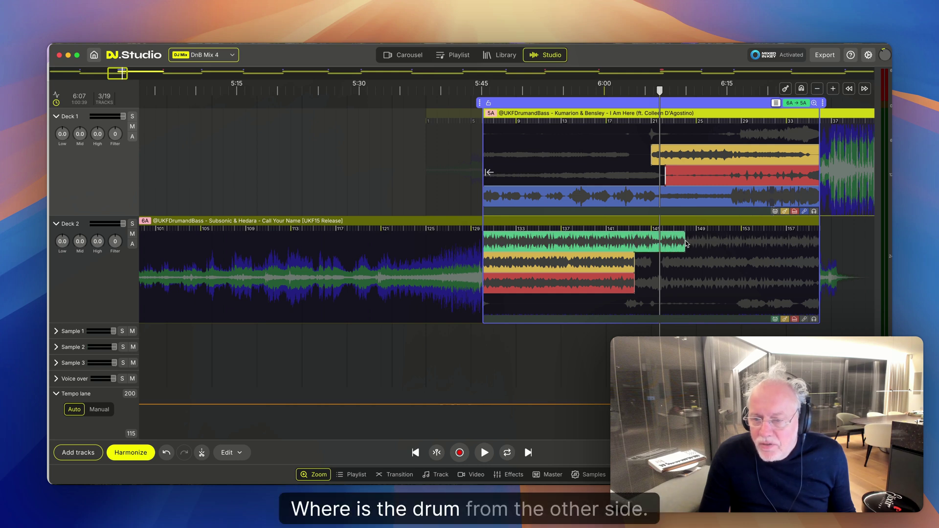
drag(618, 248, 601, 244)
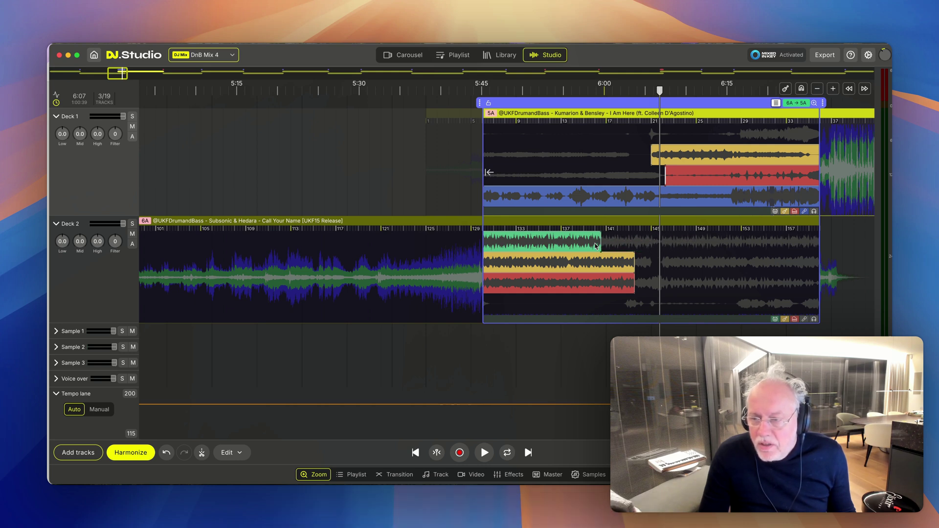
click(775, 211)
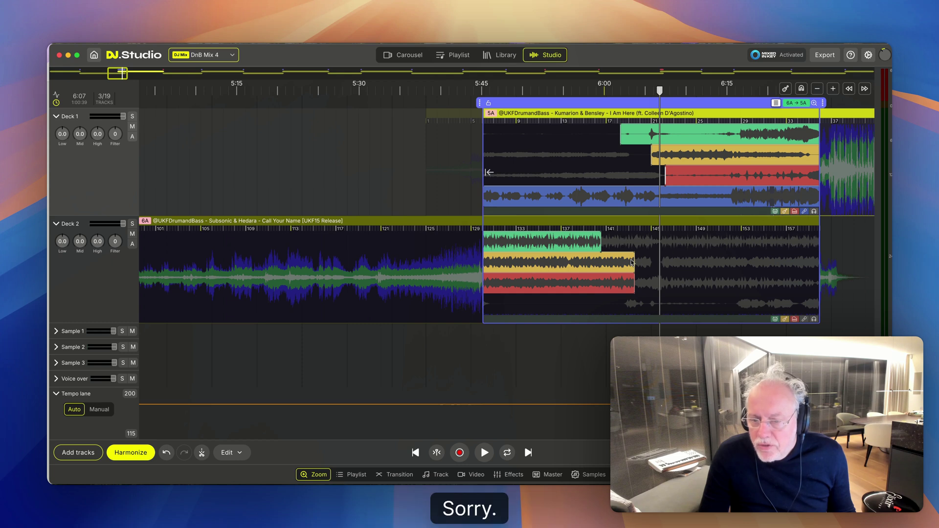
drag(602, 246, 655, 242)
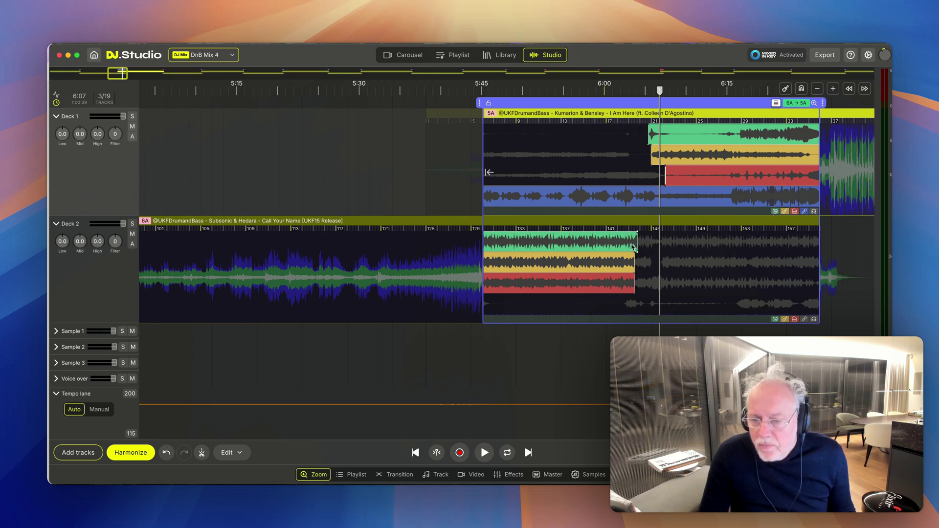
Play the "Call Your Name" to "I Am Here" transition from about 5:55 until just past its end
click(564, 354)
key(space)
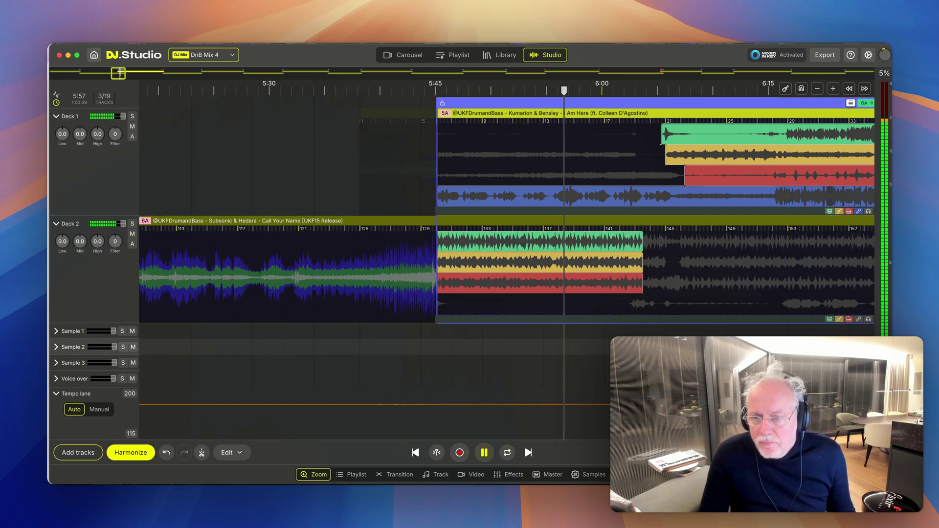
scroll(559, 354, right, 3)
scroll(496, 344, up, 5)
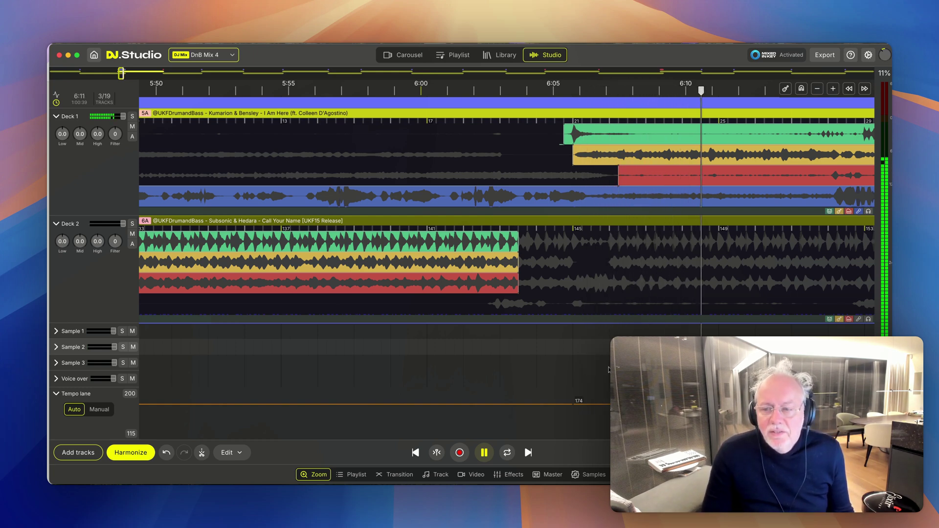
scroll(609, 370, down, 5)
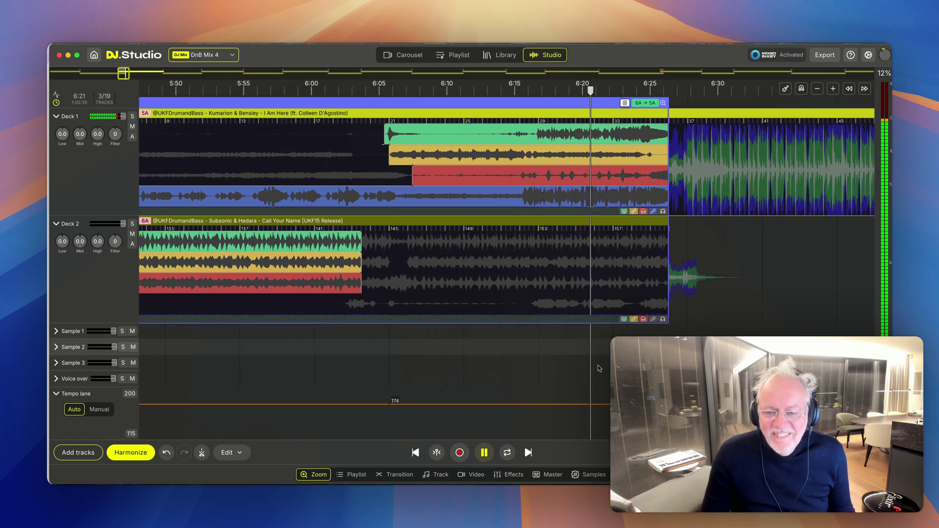
scroll(598, 366, down, 5)
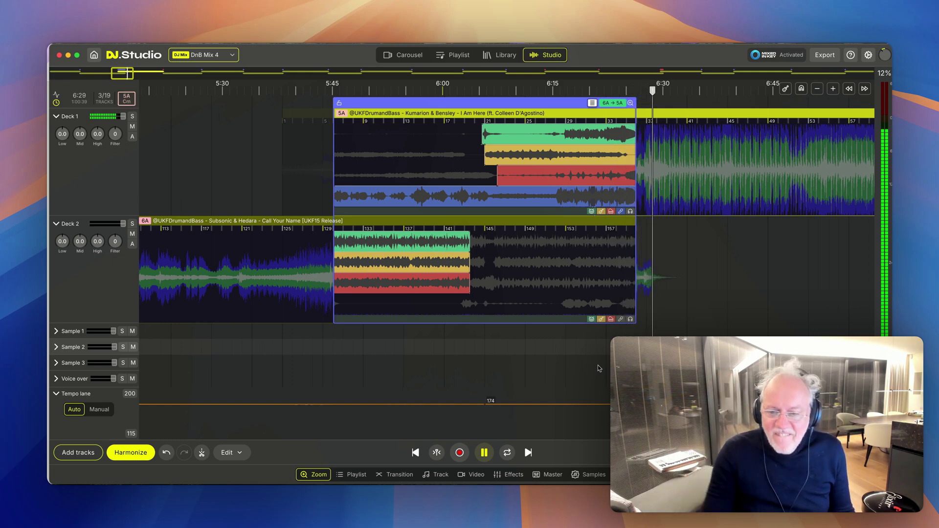
key(space)
Find the transition from "Punching Holes" to "Light It Up" further along in the mix and show it up close
scroll(517, 362, down, 10)
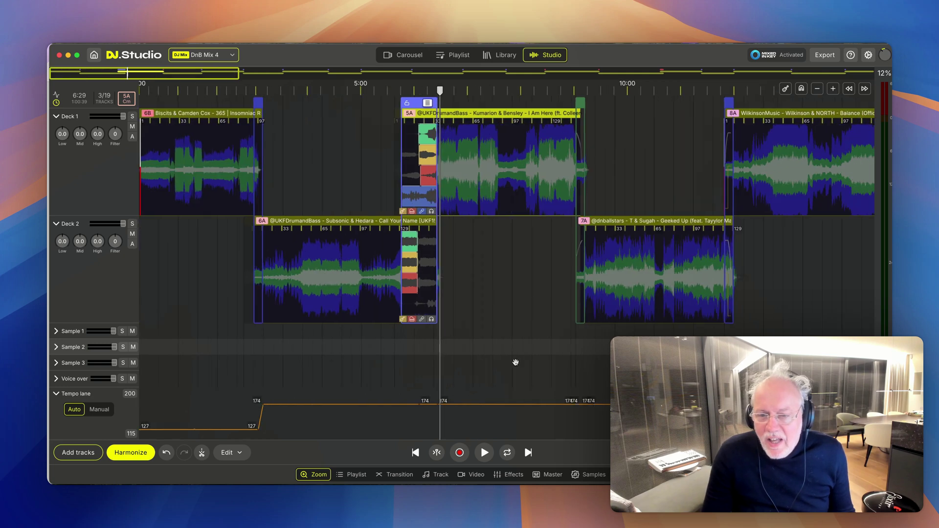
scroll(479, 347, right, 6)
scroll(465, 345, right, 10)
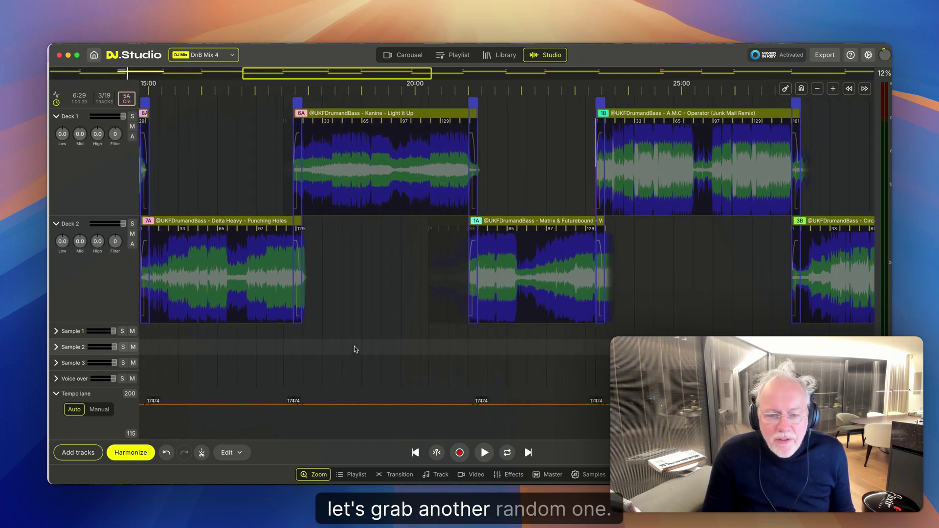
double_click(296, 241)
scroll(223, 369, left, 3)
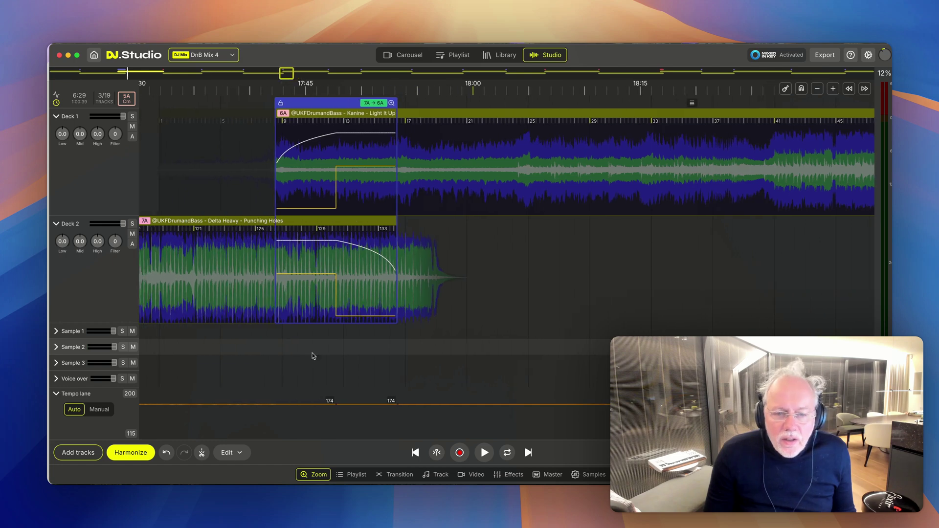
Listen to "Punching Holes" from about 17:35, 17:18 and 17:12 to examine its repeating section ahead of the transition
click(199, 269)
key(space)
drag(236, 340, 389, 338)
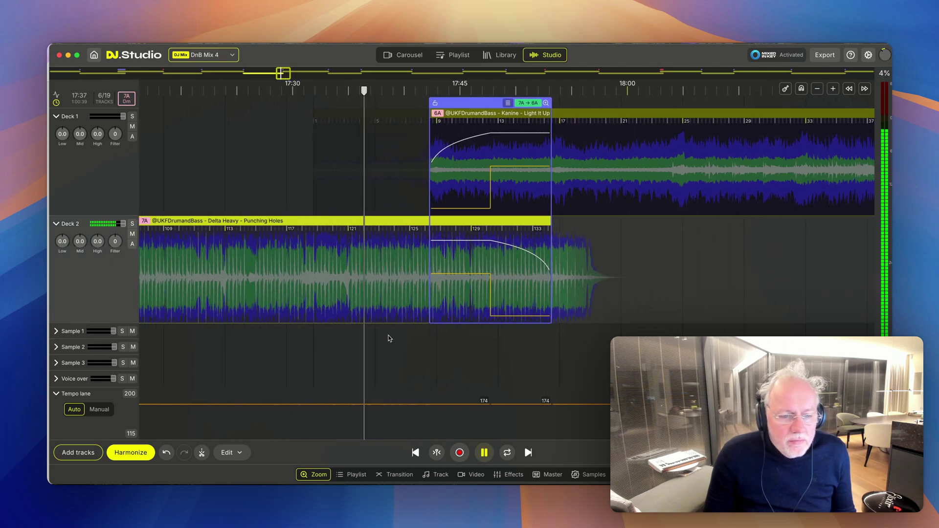
scroll(389, 338, down, 5)
click(298, 275)
key(space)
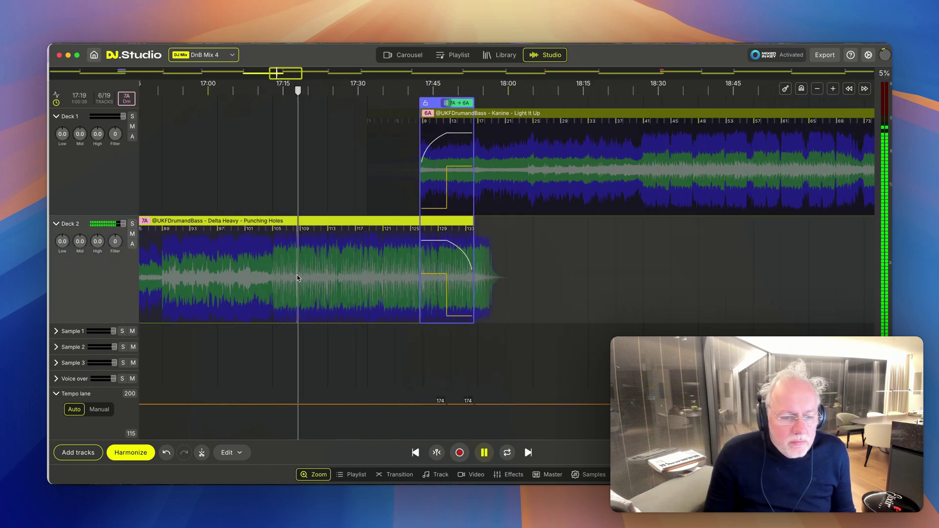
key(space)
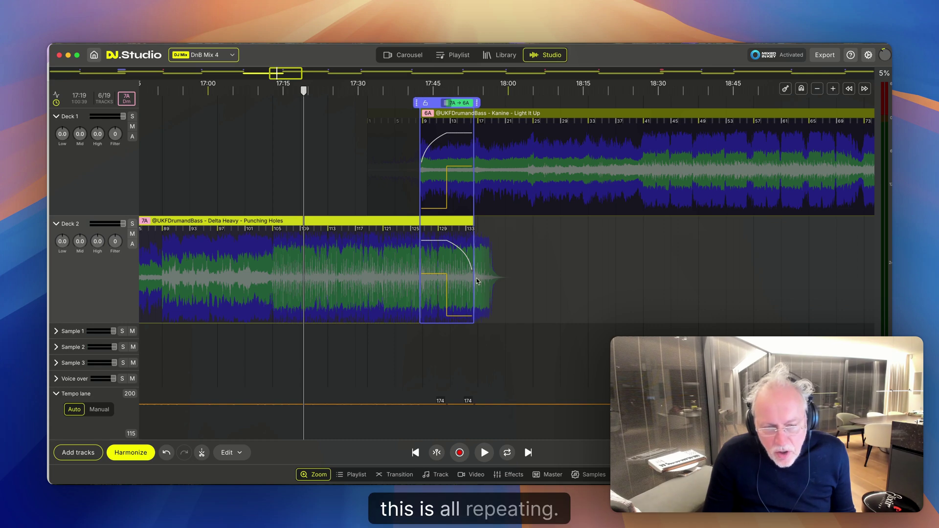
scroll(284, 298, up, 4)
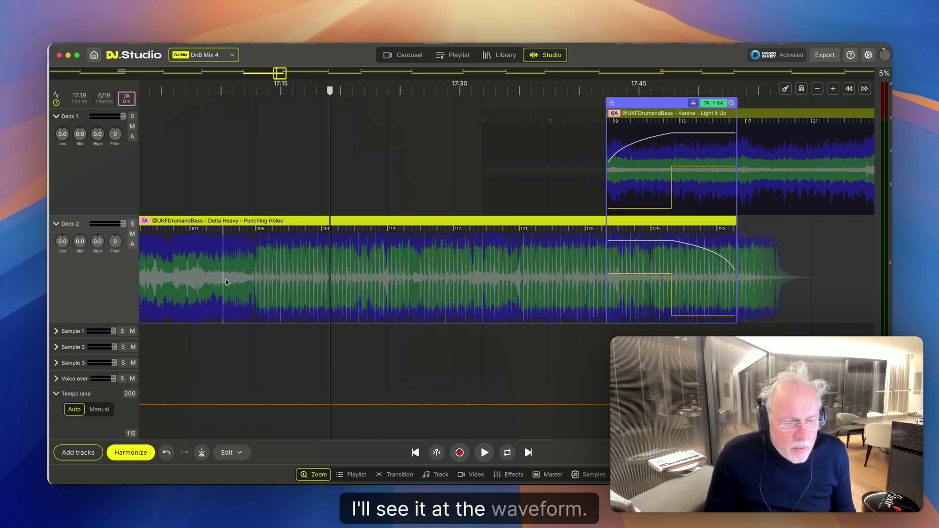
click(243, 279)
key(space)
scroll(243, 278, down, 2)
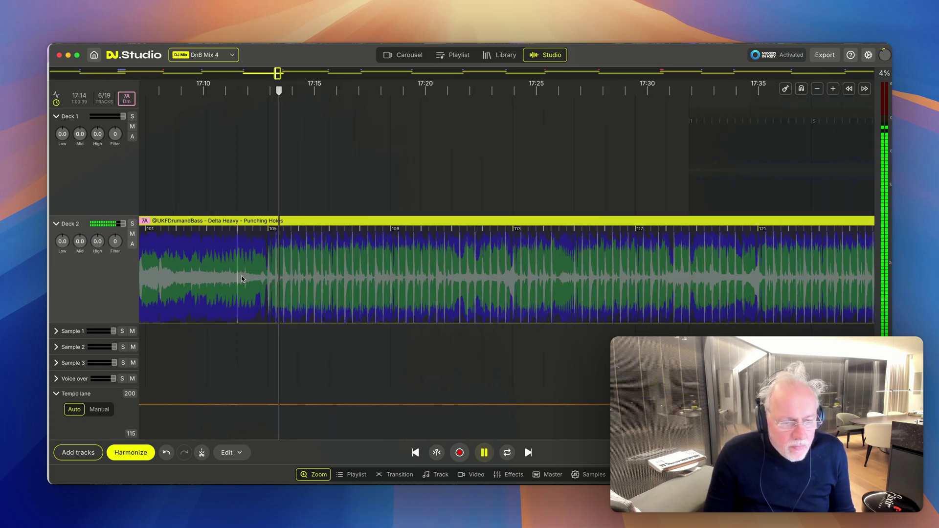
key(space)
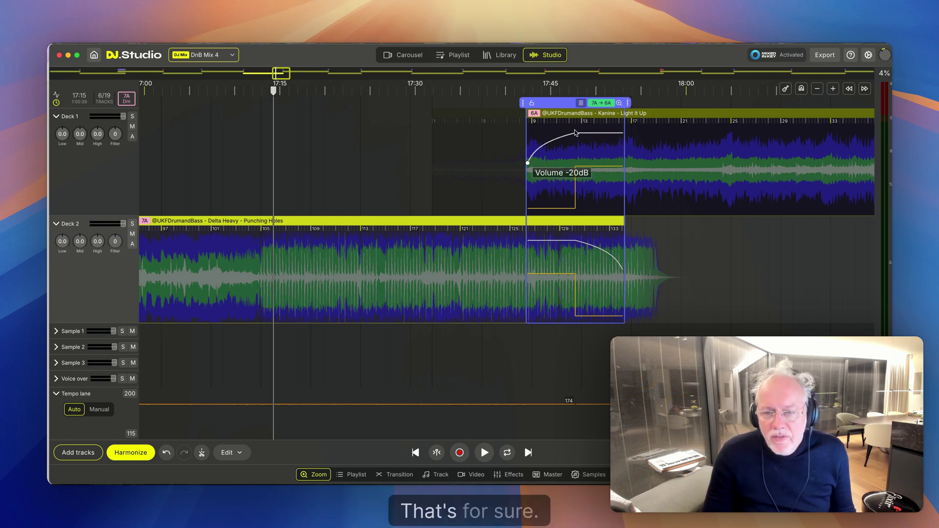
Solo Deck 1 and listen to "Light It Up" at several points, up to its drop at bar 41
click(132, 117)
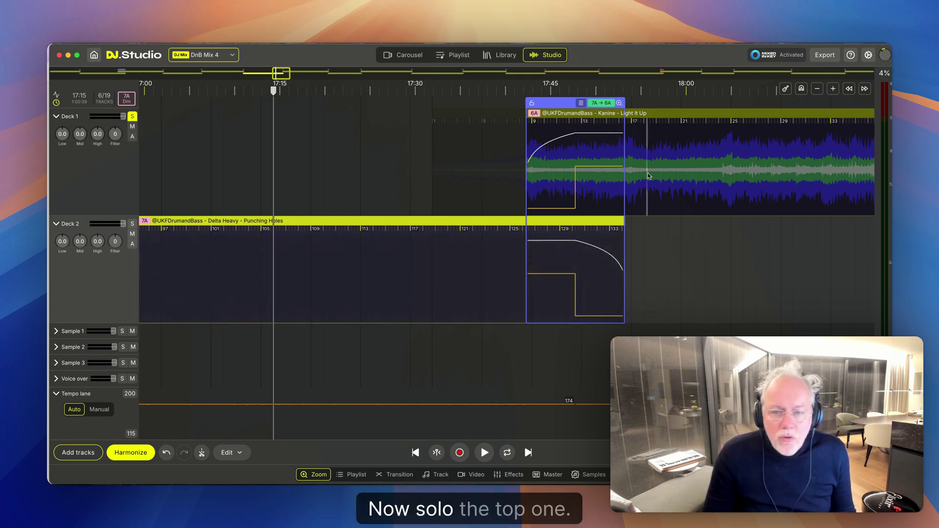
double_click(602, 150)
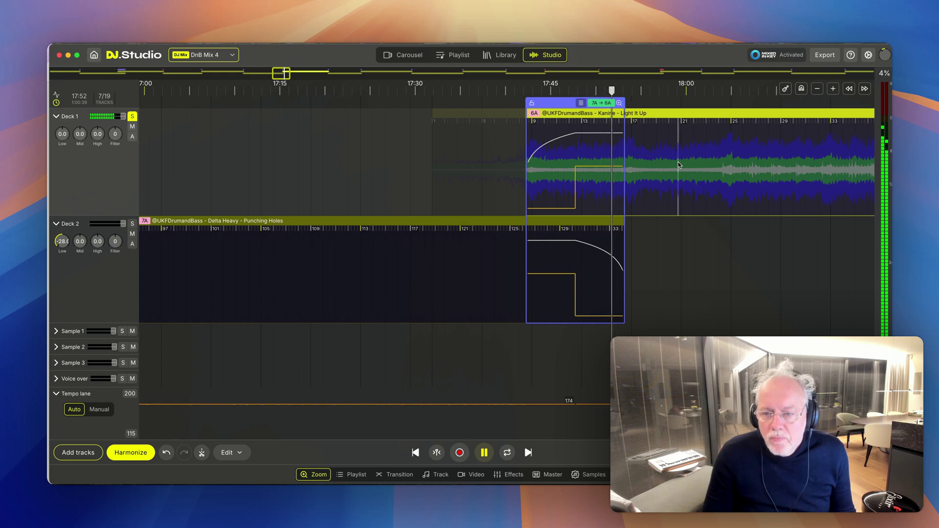
scroll(680, 277, right, 4)
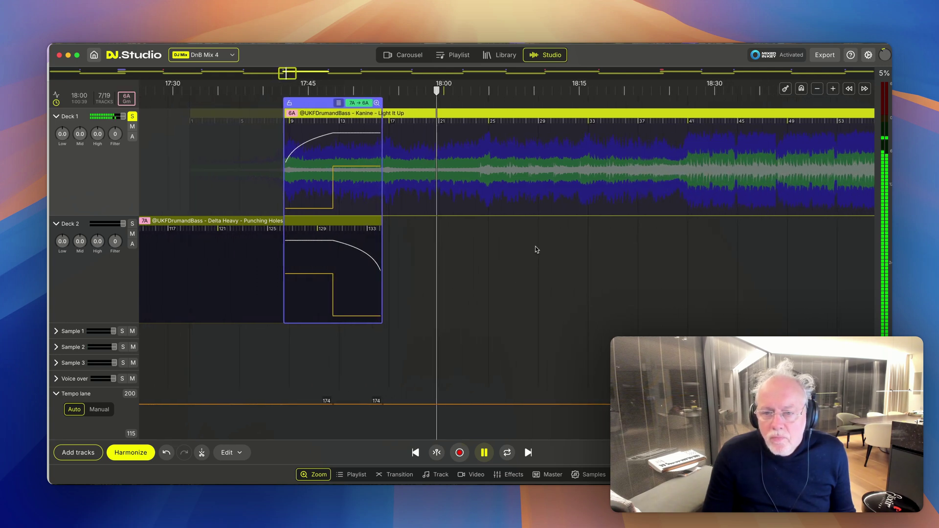
click(508, 177)
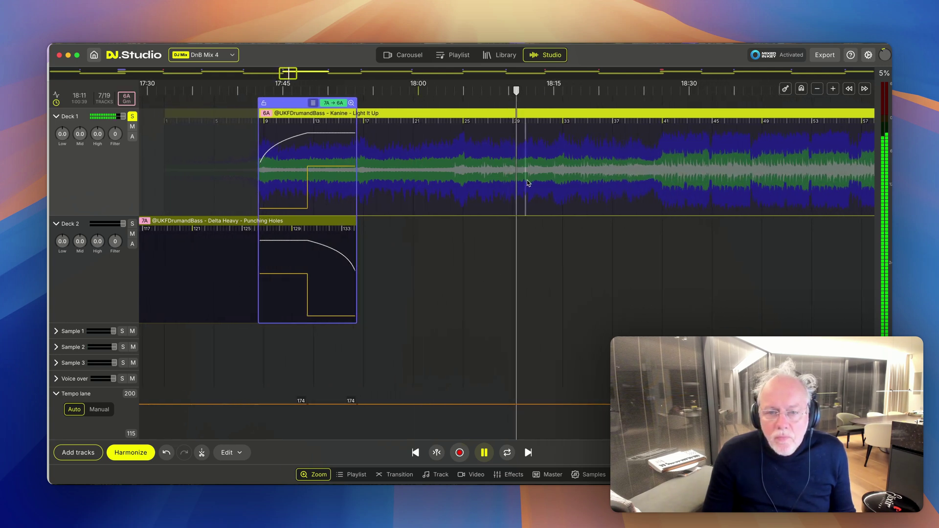
click(578, 168)
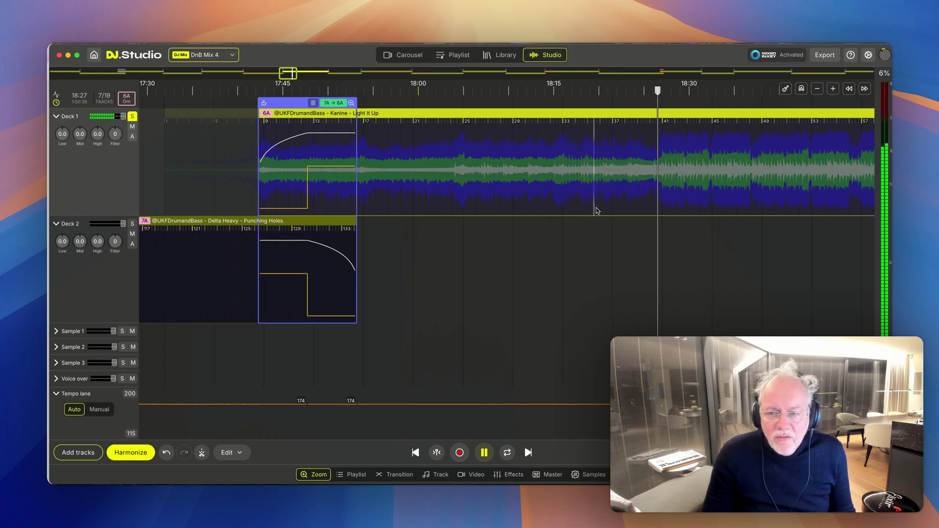
key(space)
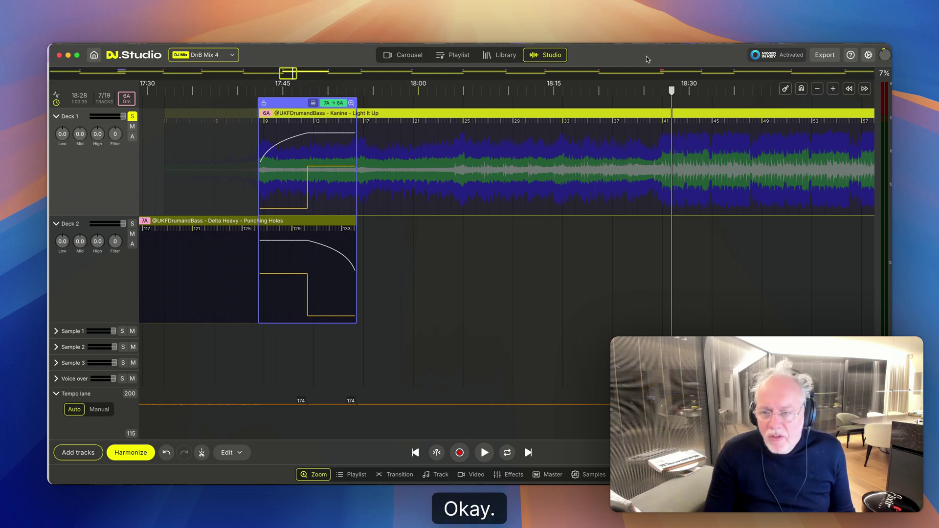
Move the transition start to about 17:50 and slide "Light It Up" so its bar 41 falls at the transition's end
drag(334, 94, 366, 93)
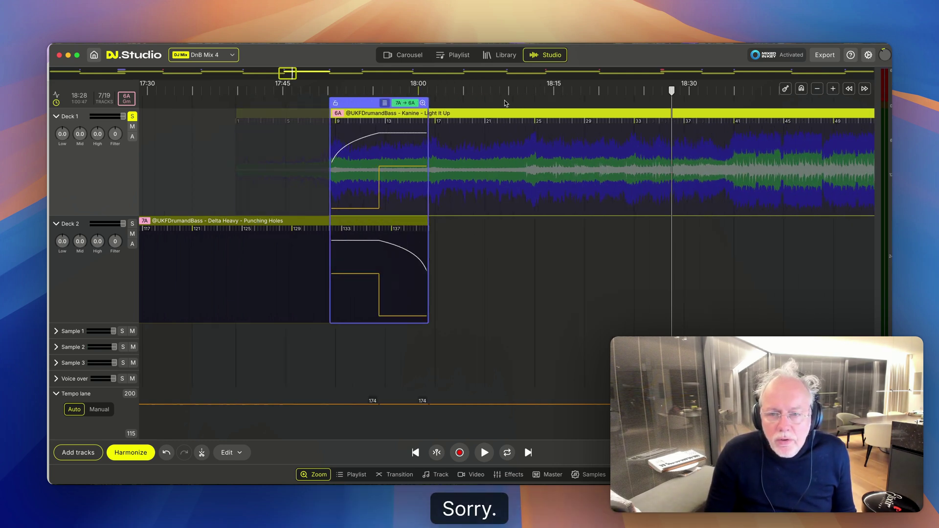
drag(507, 113, 196, 115)
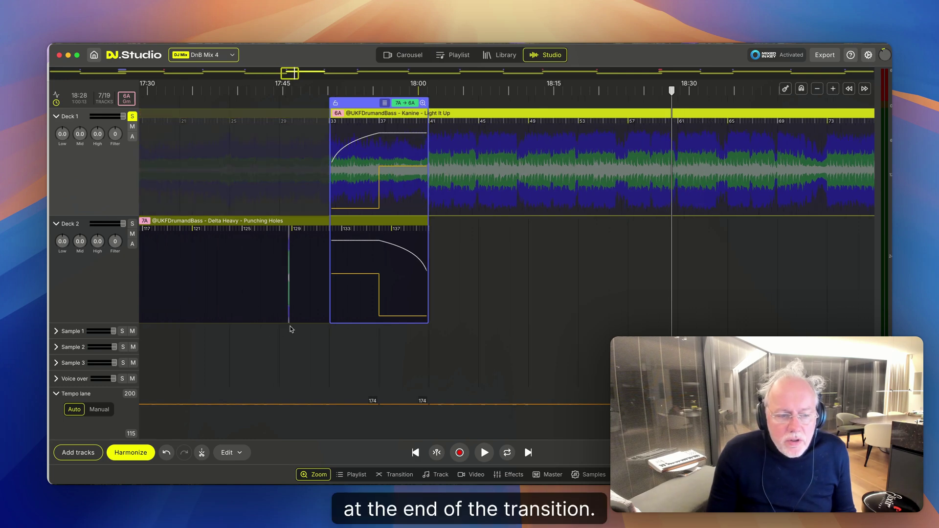
Extend the transition's start back to about bar 105 of "Punching Holes", then shift the overlap to begin at that track's bar 89
scroll(289, 330, down, 10)
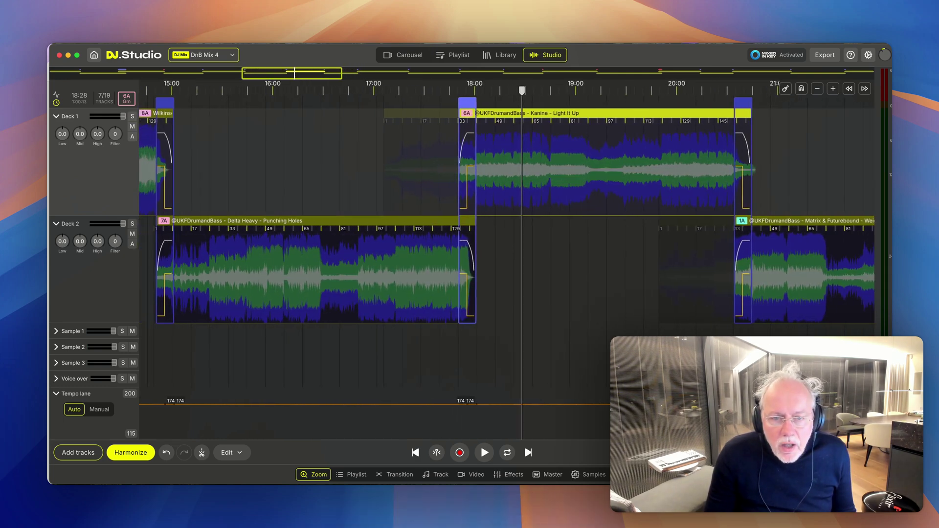
drag(455, 104, 396, 109)
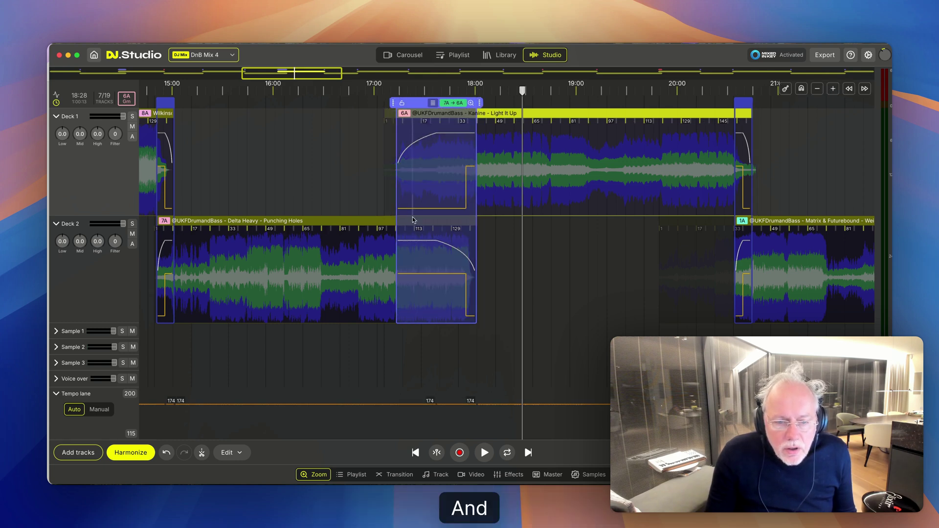
drag(413, 219, 450, 222)
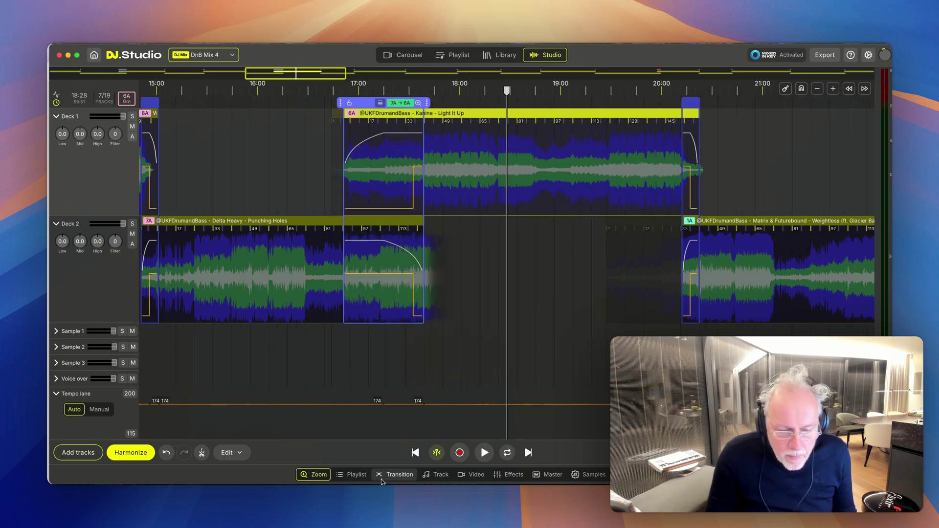
Remove the volume crossfade and bass swap from the "Punching Holes" to "Light It Up" transition by setting both to None
click(381, 480)
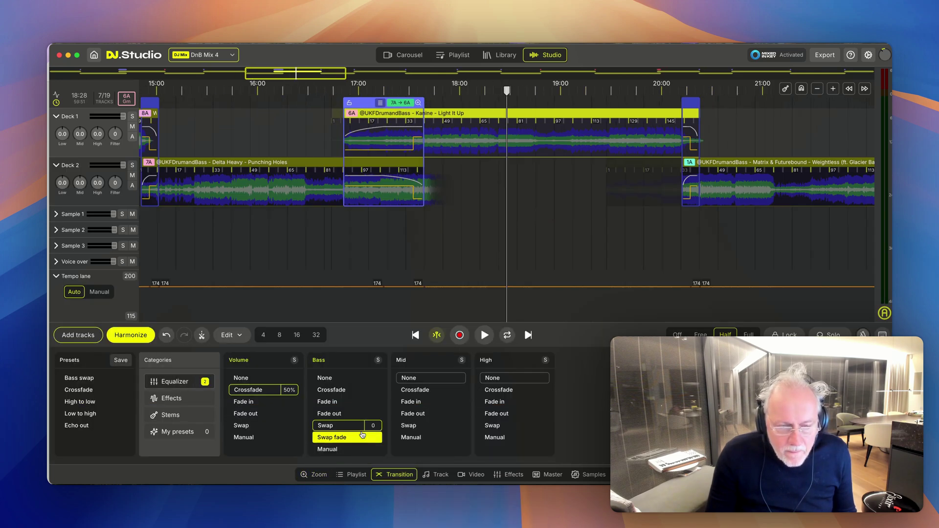
click(327, 381)
Play into the lengthened transition from about 16:46, switching playhead centring off and back on
key(space)
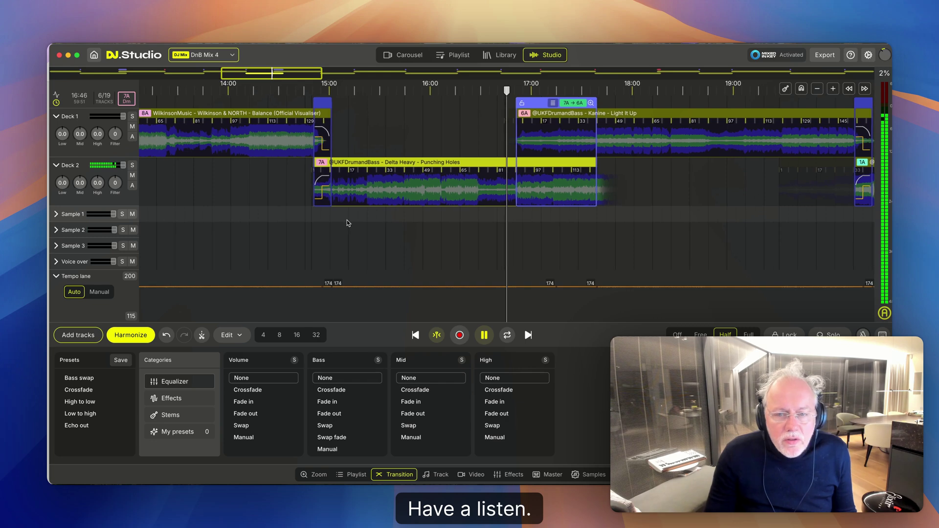
mouse_move(506, 227)
mouse_down()
mouse_move(453, 228)
mouse_move(514, 226)
mouse_up()
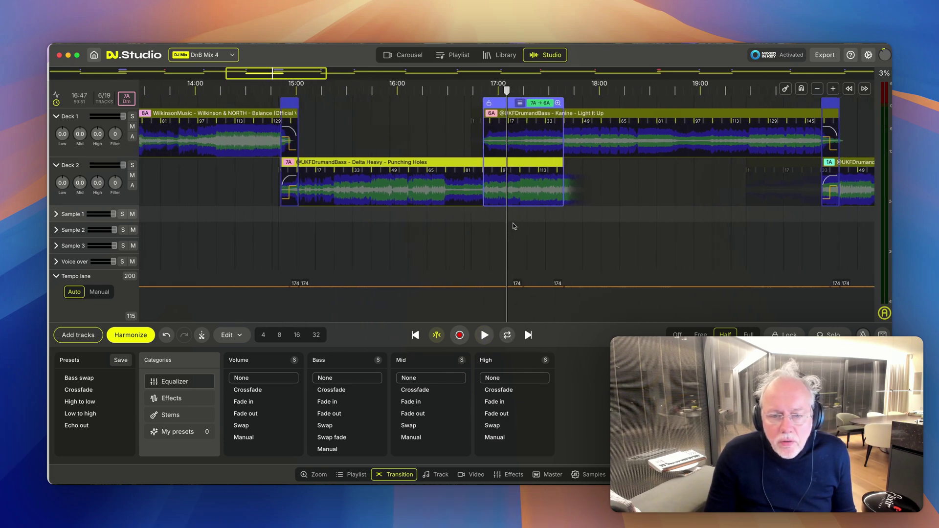
key(space)
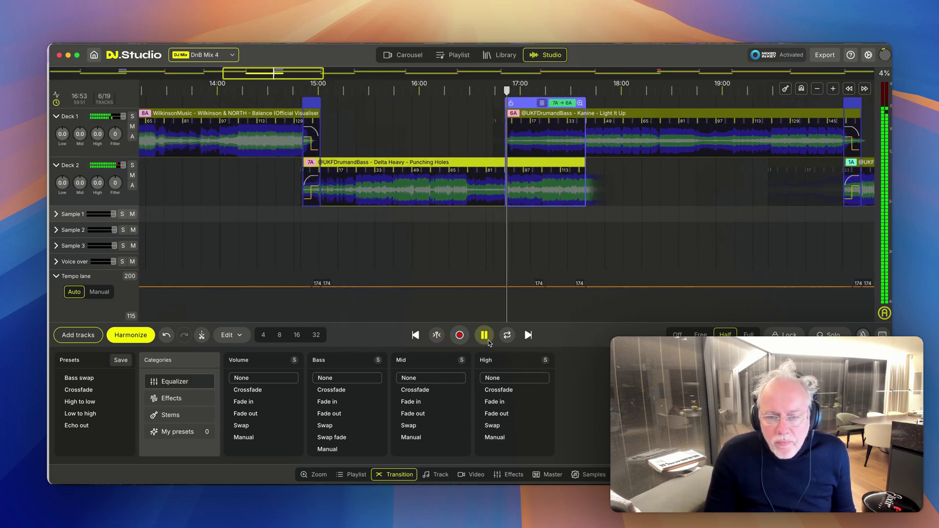
scroll(484, 264, up, 6)
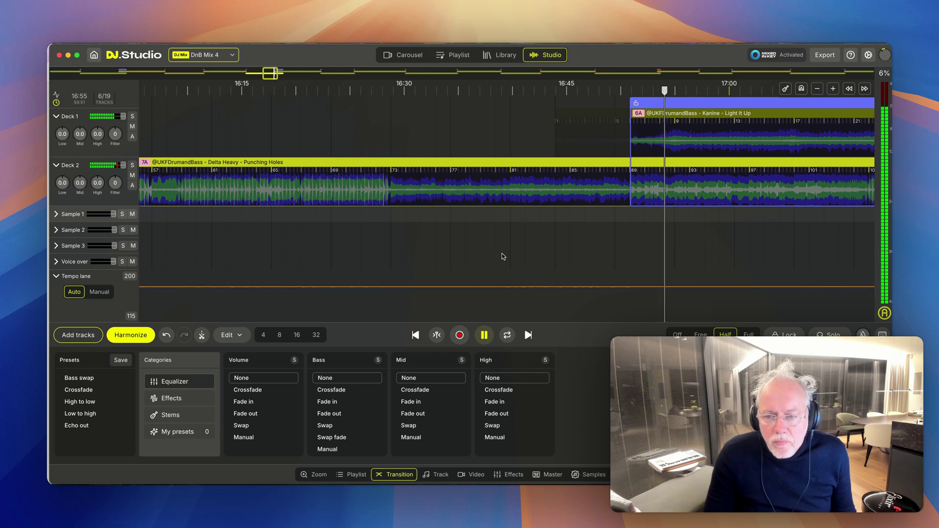
key(Escape)
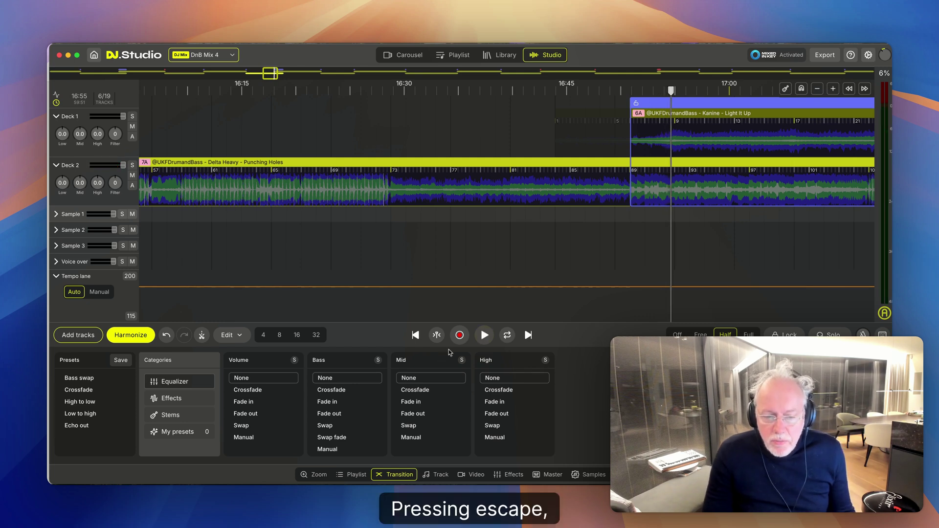
key(Escape)
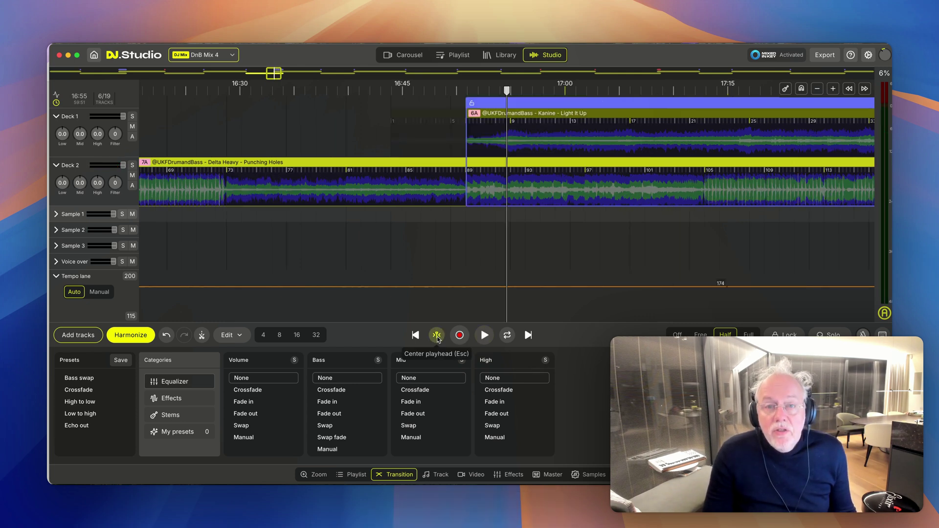
Turn playhead centring off and play into the transition from about 16:49, soloing Deck 2 briefly to compare it with the full mix
drag(494, 246, 469, 244)
key(Escape)
scroll(469, 247, left, 5)
scroll(383, 247, right, 6)
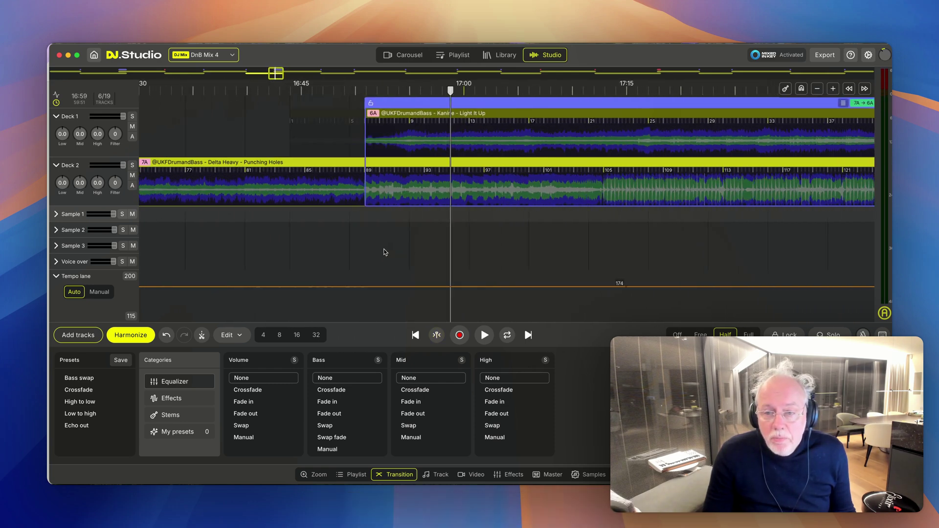
scroll(430, 247, left, 2)
click(440, 246)
key(space)
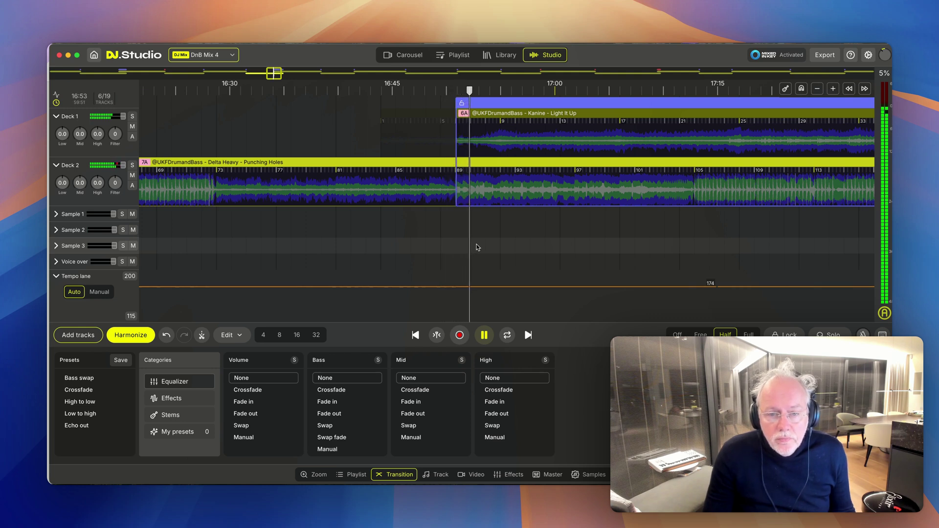
click(132, 165)
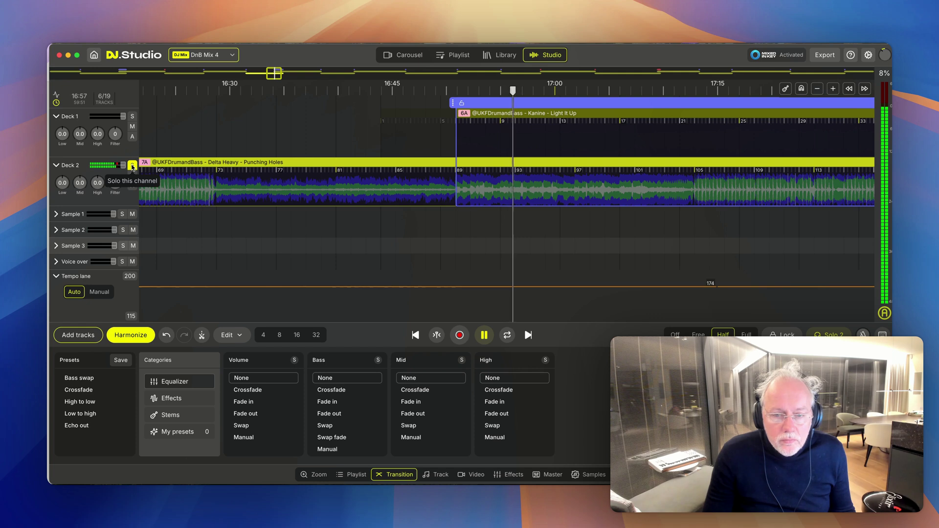
click(132, 165)
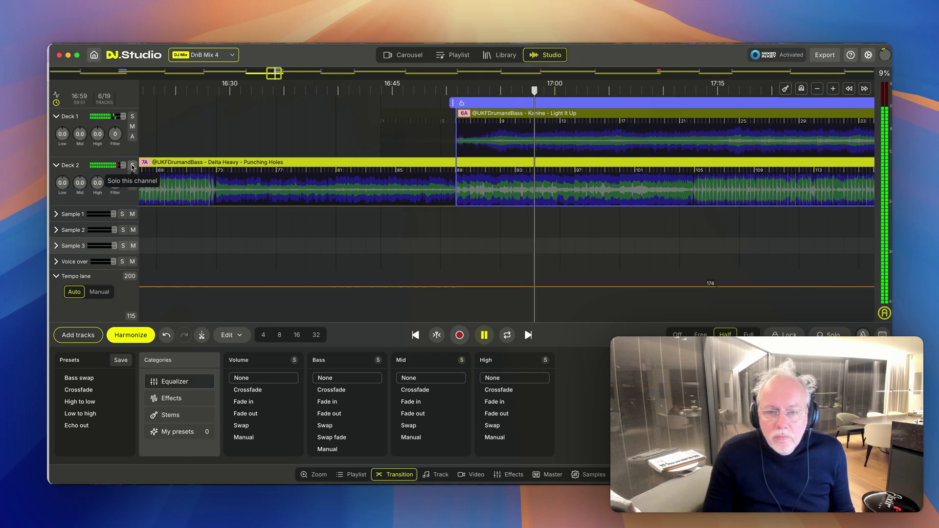
Listen to the second half of the "Punching Holes" and "Light It Up" overlap from about 17:17, then stop playback
scroll(416, 257, down, 5)
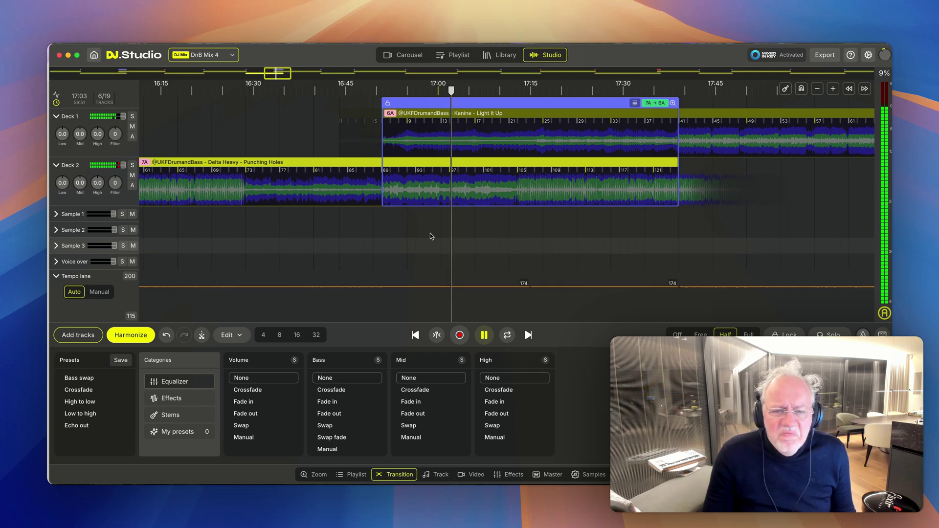
key(space)
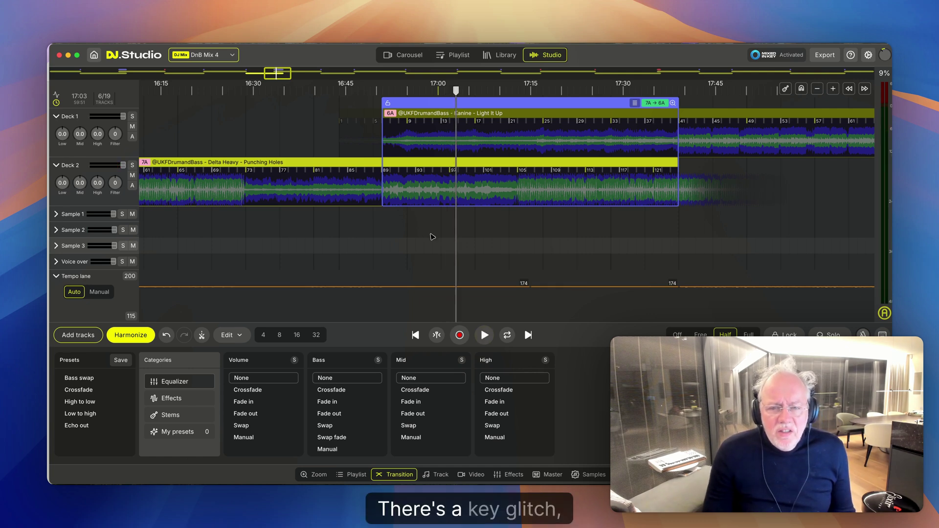
click(547, 226)
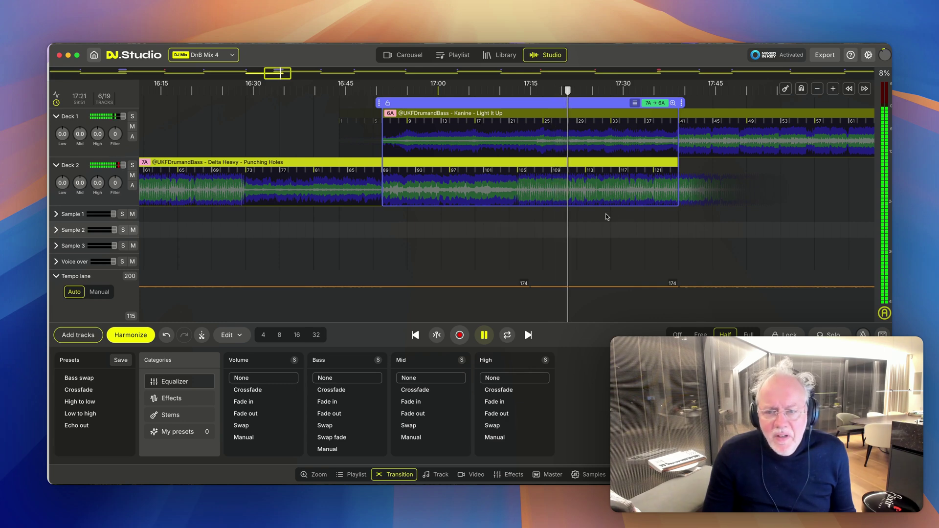
key(space)
Show the transition's stems, mute the vocal and melody stems of "Punching Holes" across the whole overlap, and listen to its start
click(673, 103)
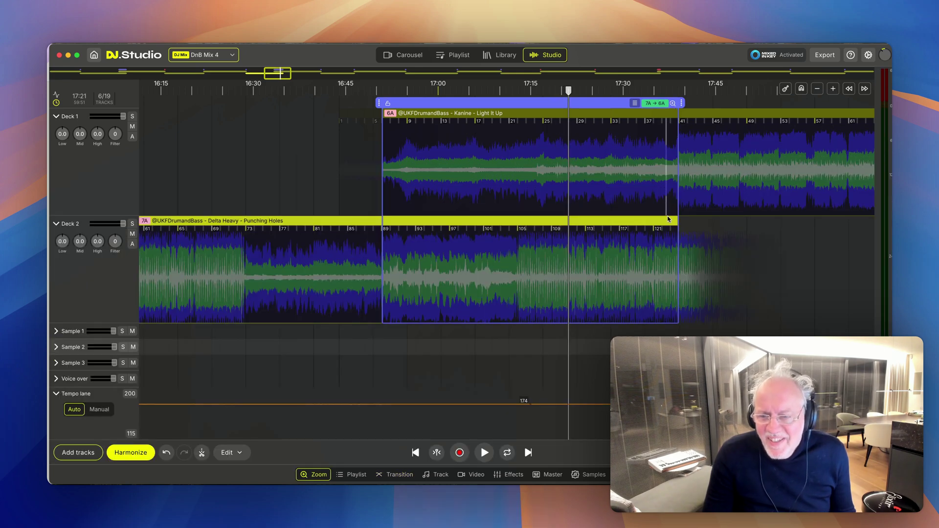
click(634, 102)
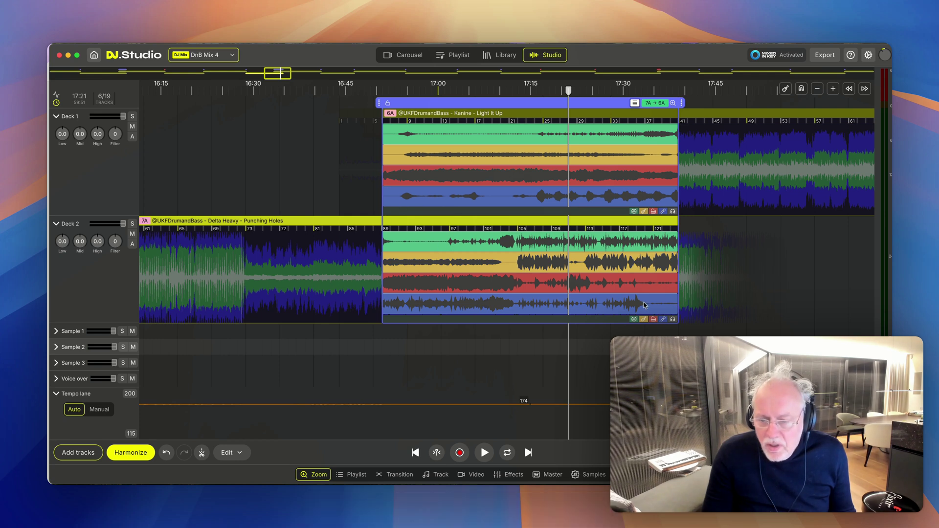
drag(673, 302, 345, 311)
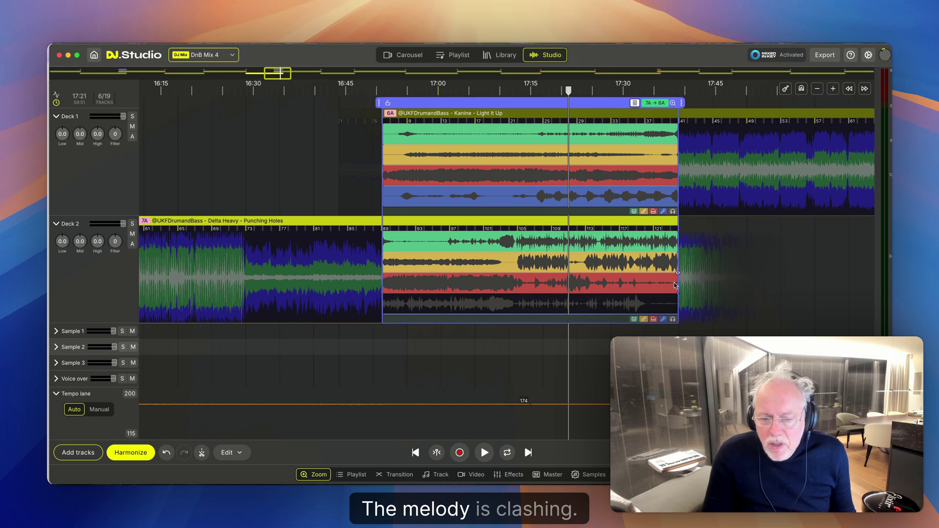
drag(676, 285, 387, 283)
click(372, 285)
key(space)
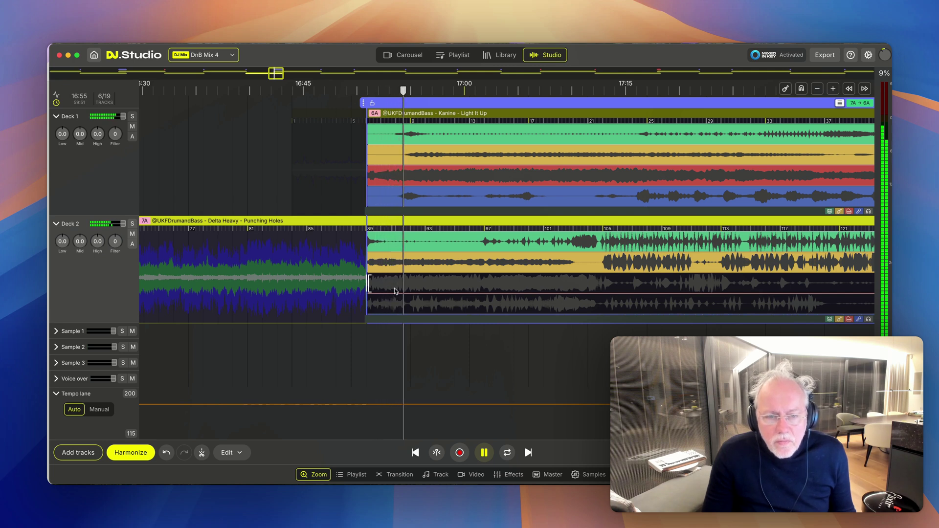
key(space)
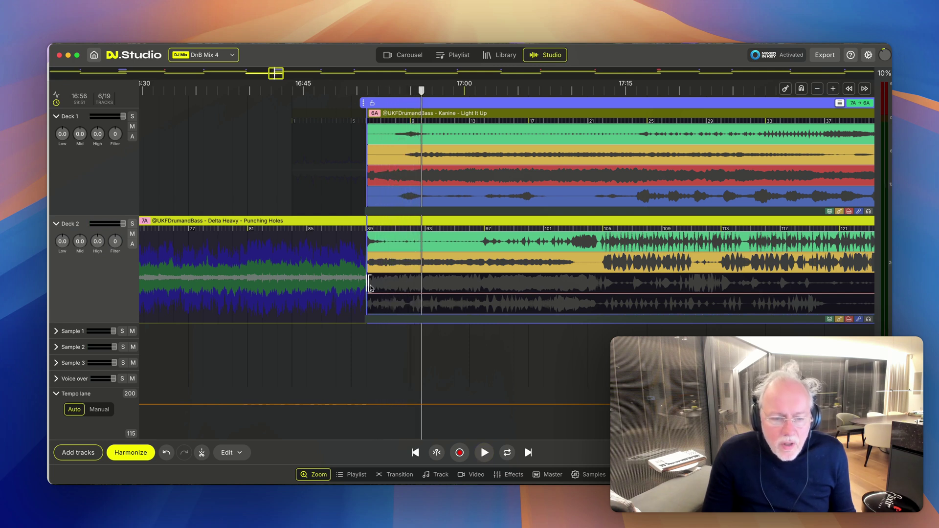
Restore the "Punching Holes" melody stem up to about 17:12 and start the "Light It Up" melody stem at about 17:15
drag(371, 286, 526, 286)
key(space)
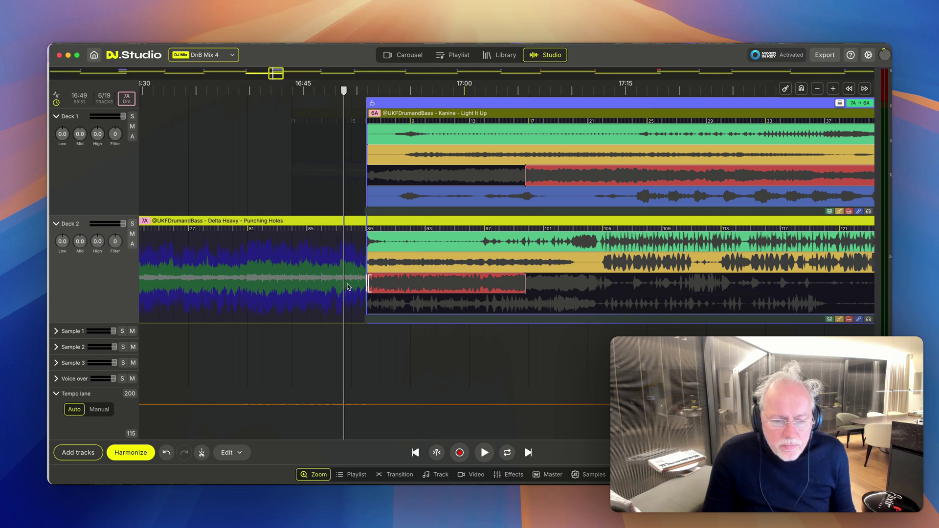
scroll(386, 321, up, 3)
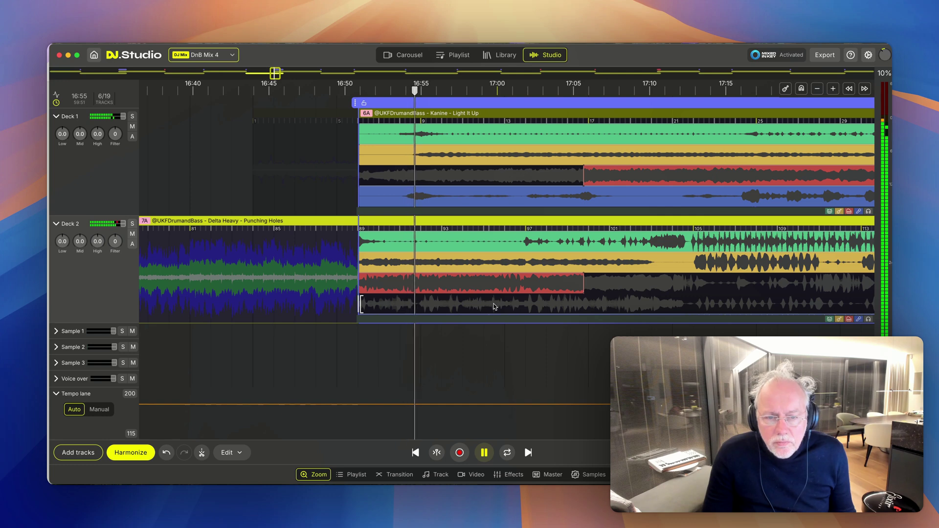
scroll(552, 365, right, 1)
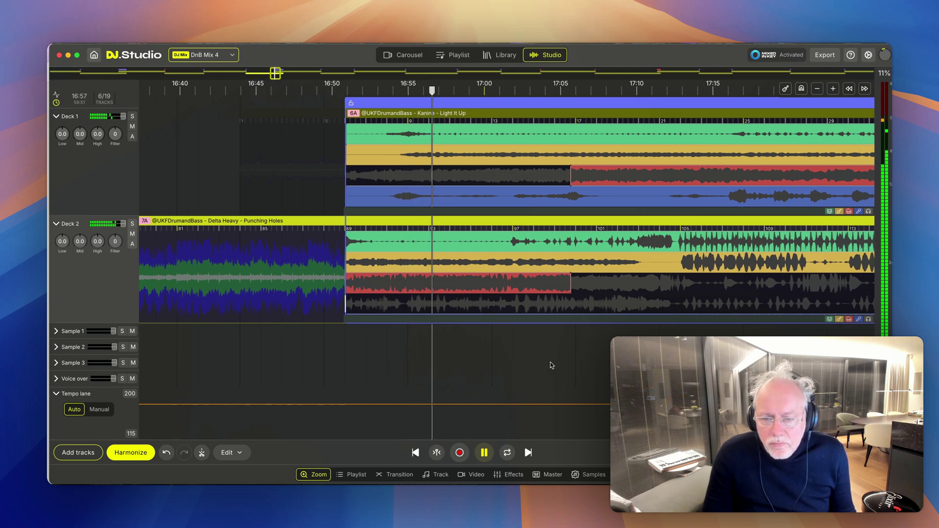
scroll(417, 361, down, 5)
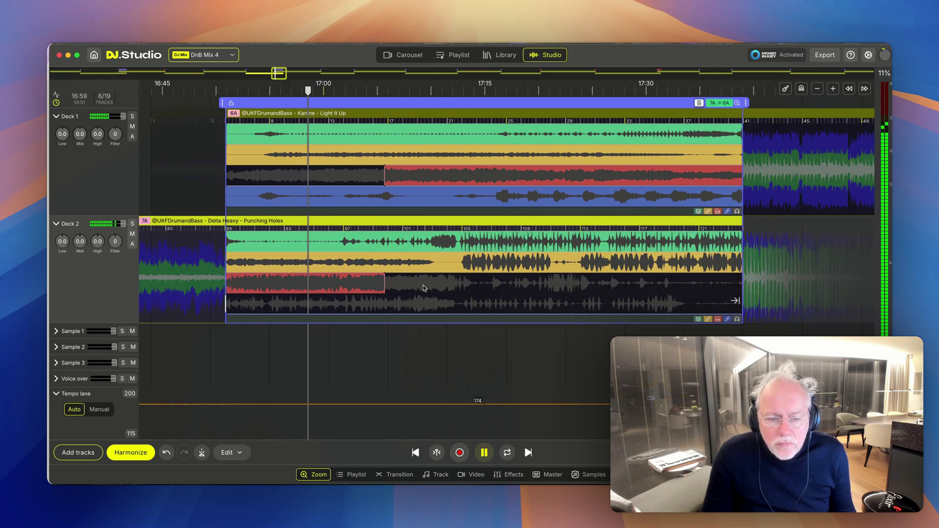
drag(390, 287, 496, 288)
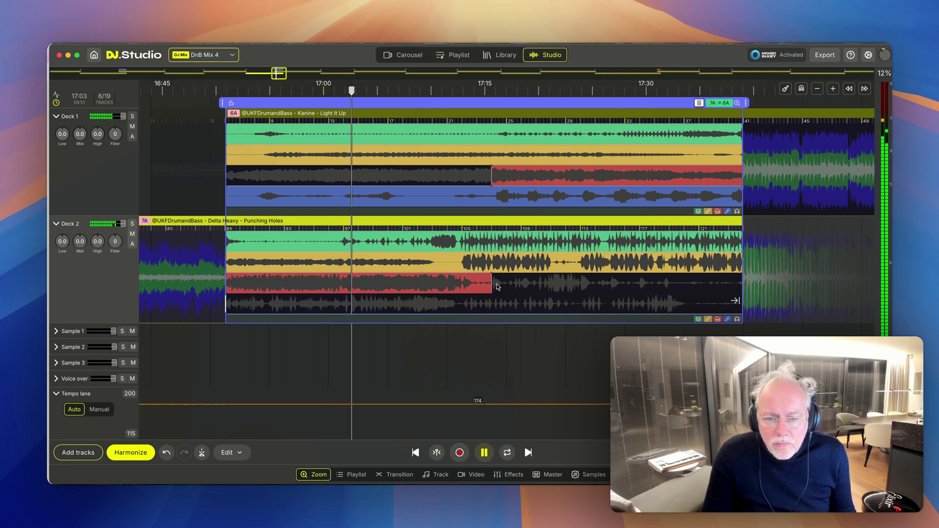
drag(487, 287, 451, 287)
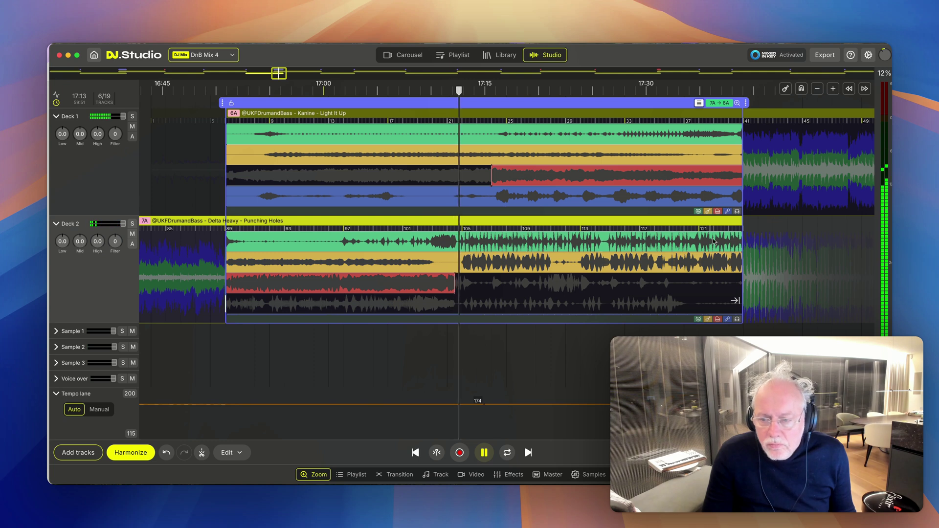
Fade out the "Punching Holes" drums by about 17:28 and its bass by about 17:30, then listen past the transition's end
drag(733, 243, 623, 255)
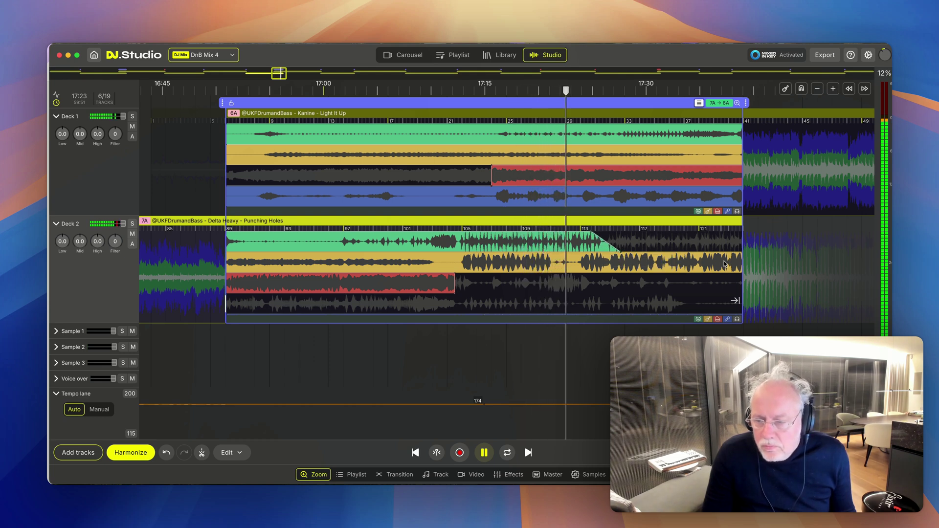
drag(741, 255, 622, 254)
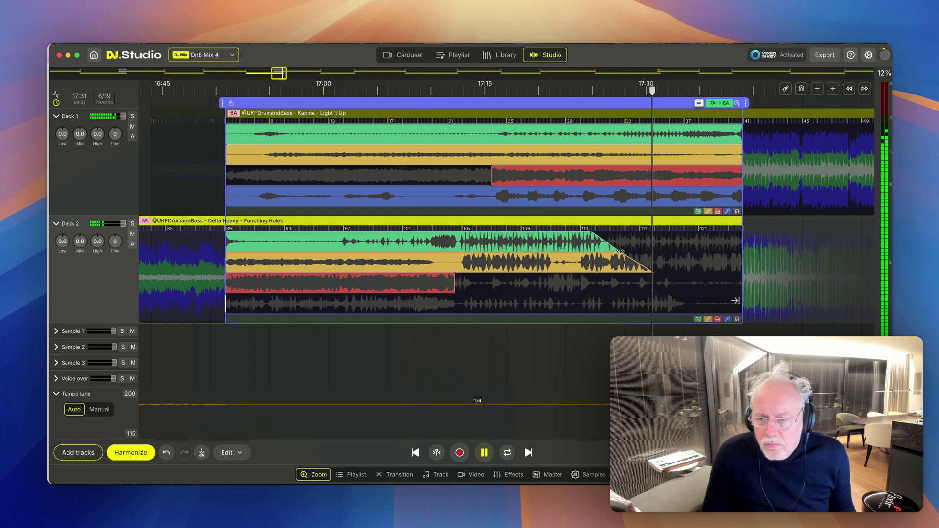
drag(657, 348, 545, 365)
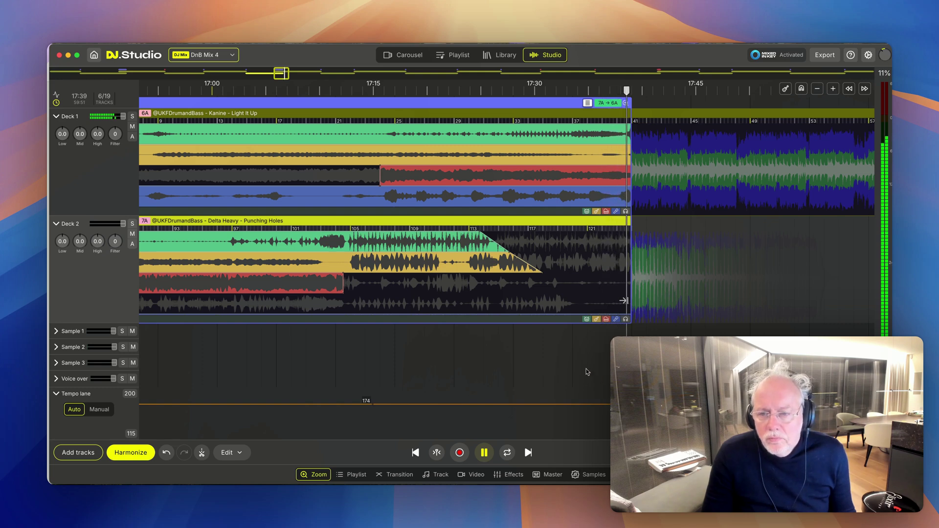
scroll(589, 372, down, 5)
key(space)
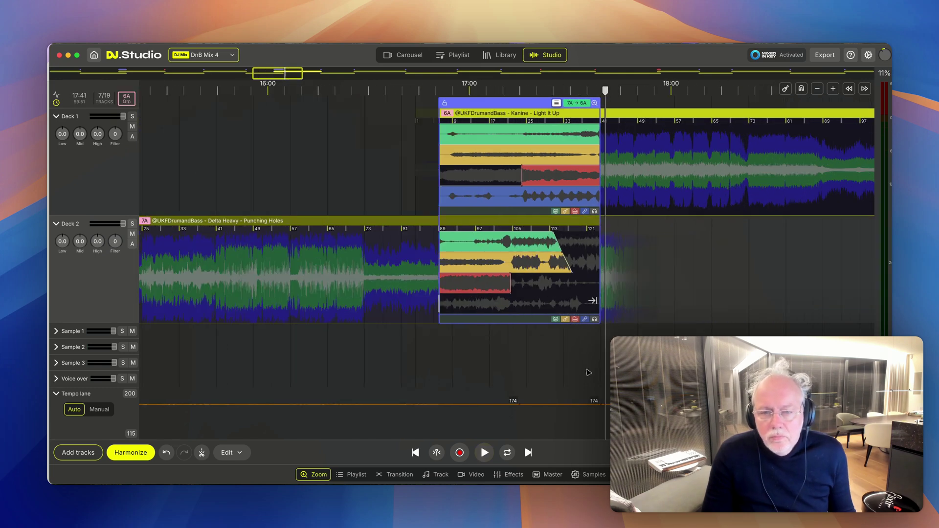
Review the custom stem transitions along the mix timeline and check the track order and keys in the playlist
scroll(538, 388, down, 5)
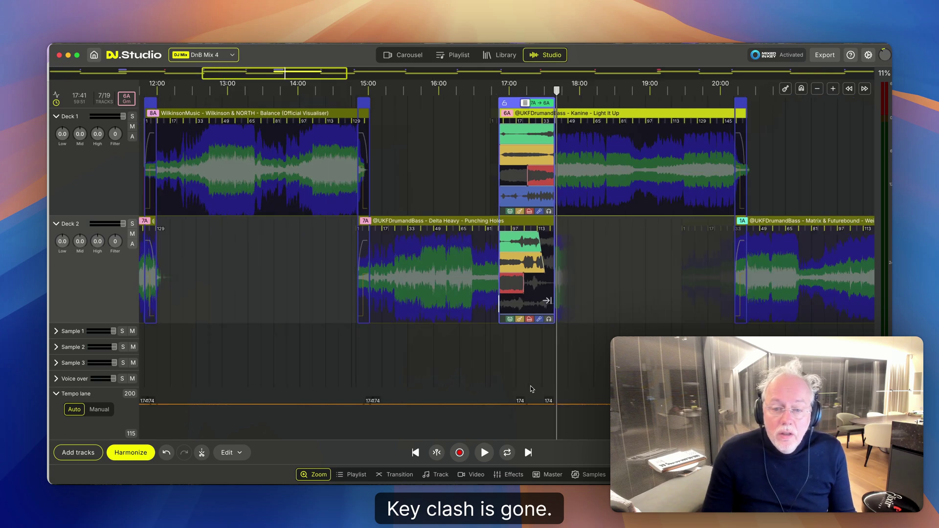
scroll(412, 380, left, 10)
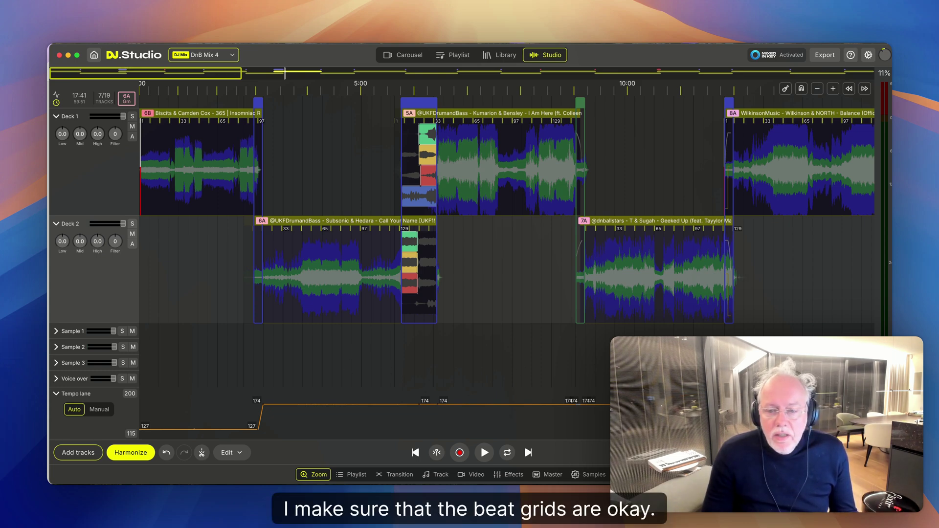
scroll(365, 355, right, 10)
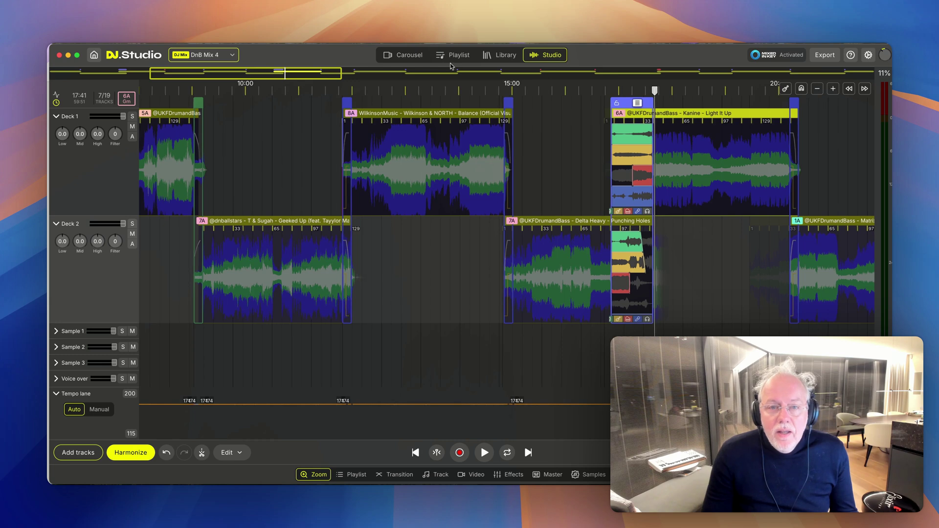
click(458, 55)
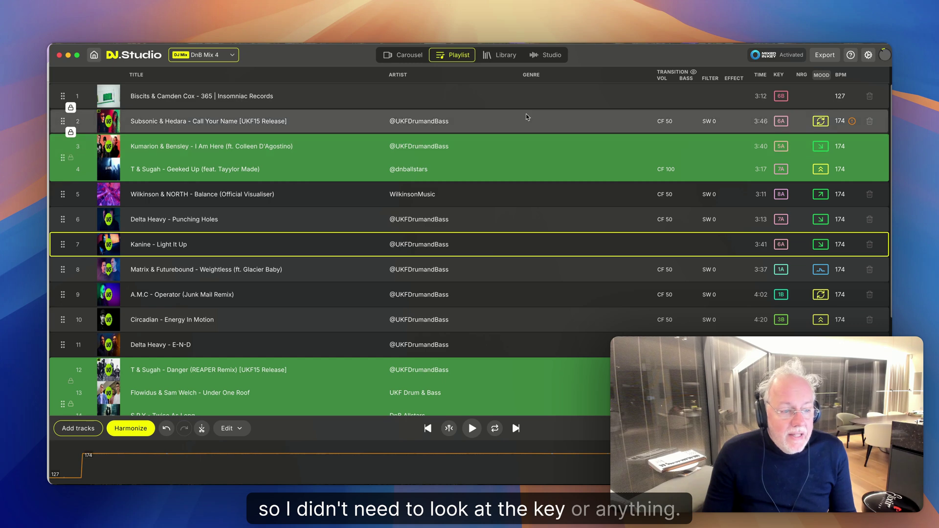
click(545, 55)
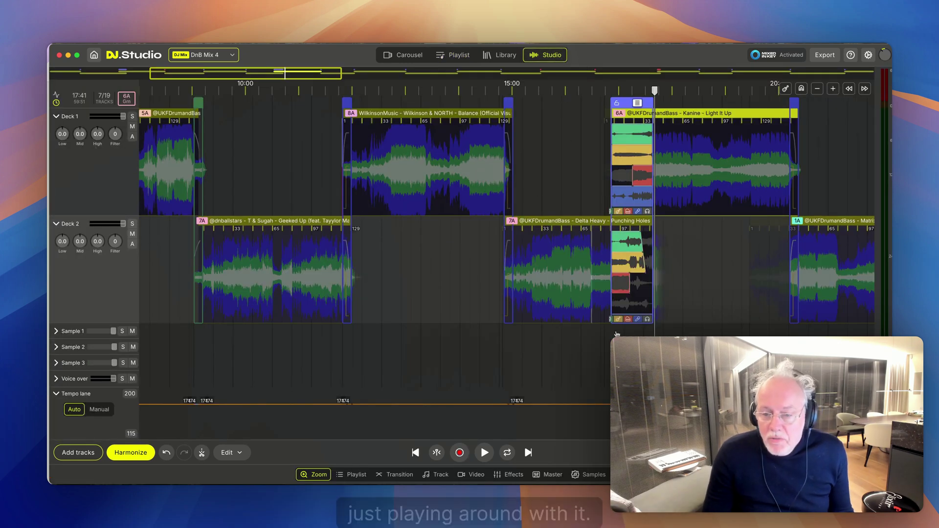
scroll(509, 348, right, 5)
scroll(507, 349, right, 1)
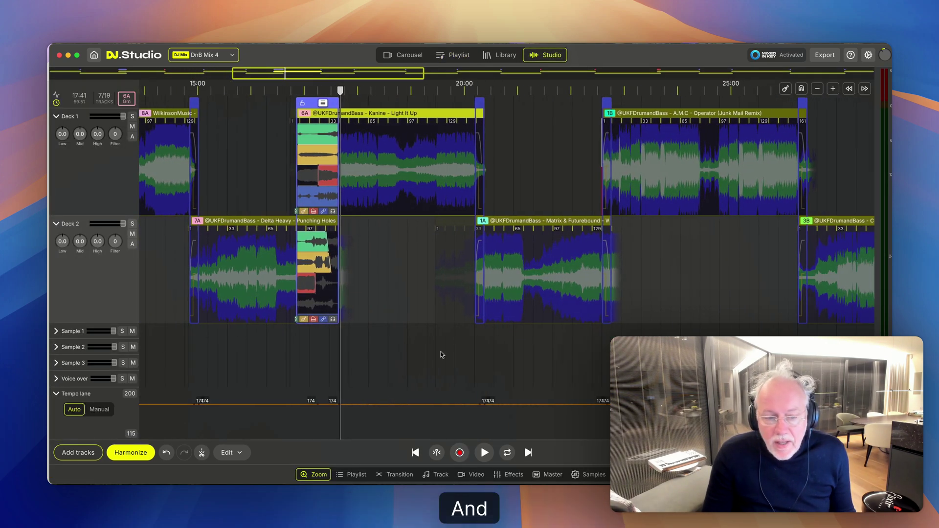
scroll(307, 353, up, 5)
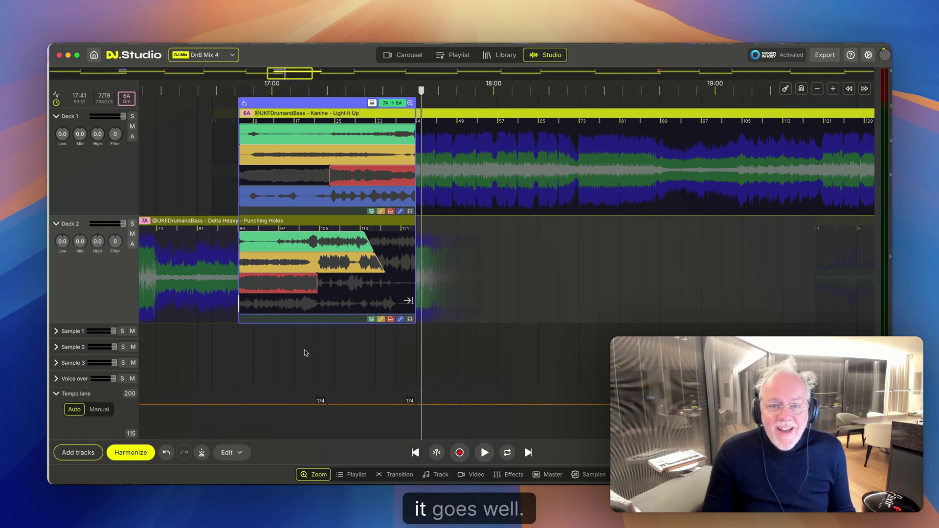